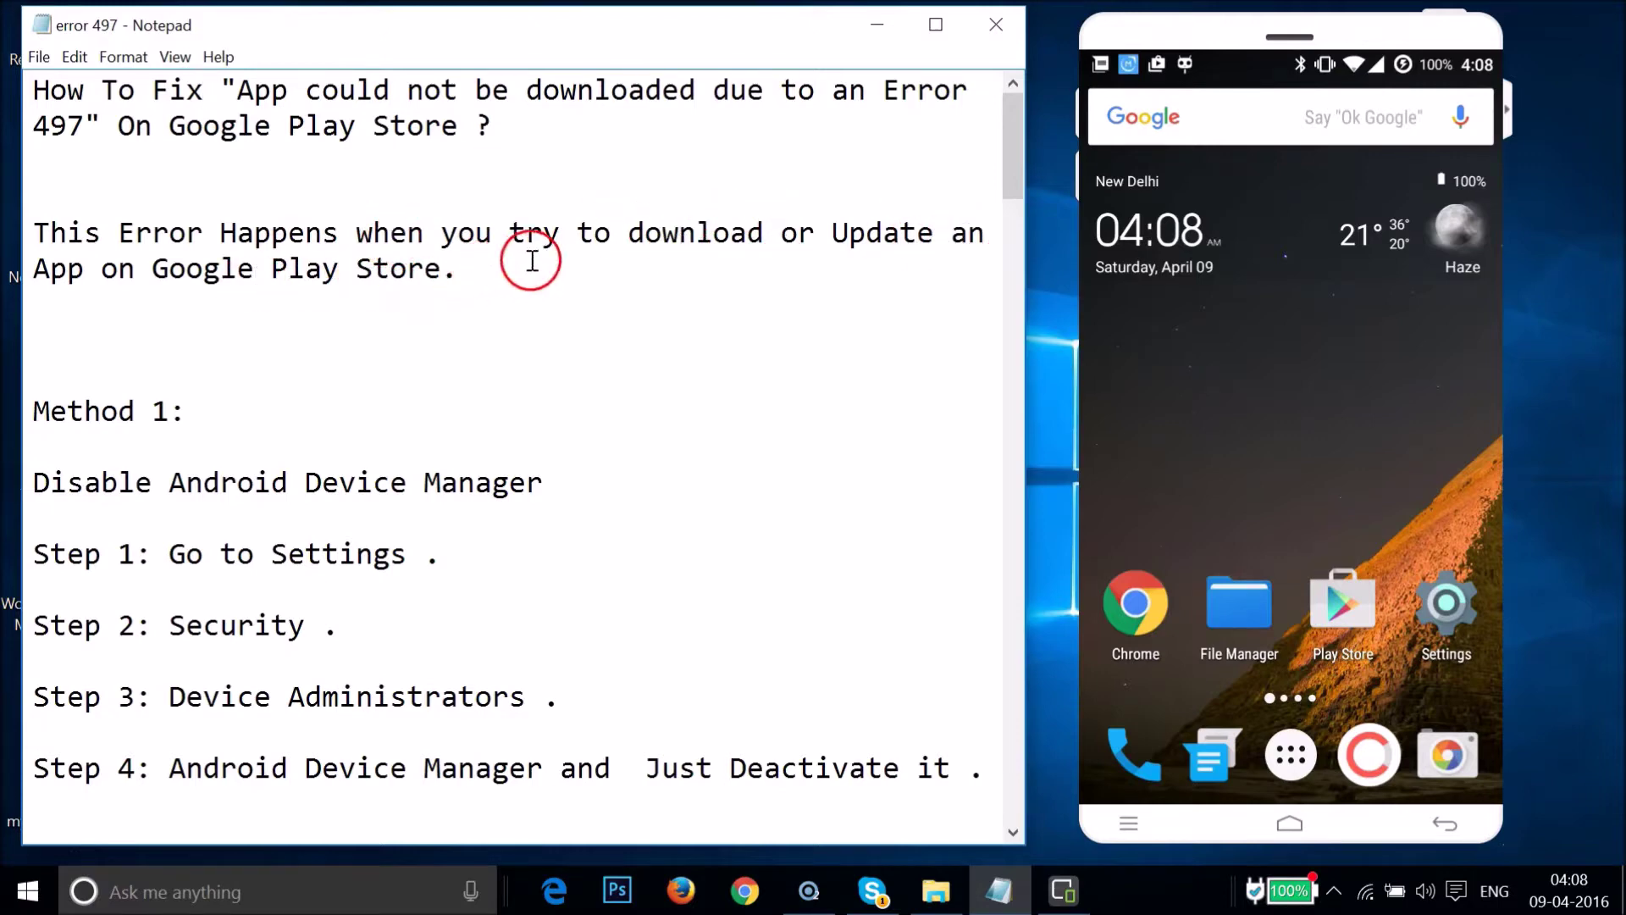
- Skim the error 497 notes and bring the Method 1 instructions into view
click(256, 336)
scroll(257, 336, down, 20)
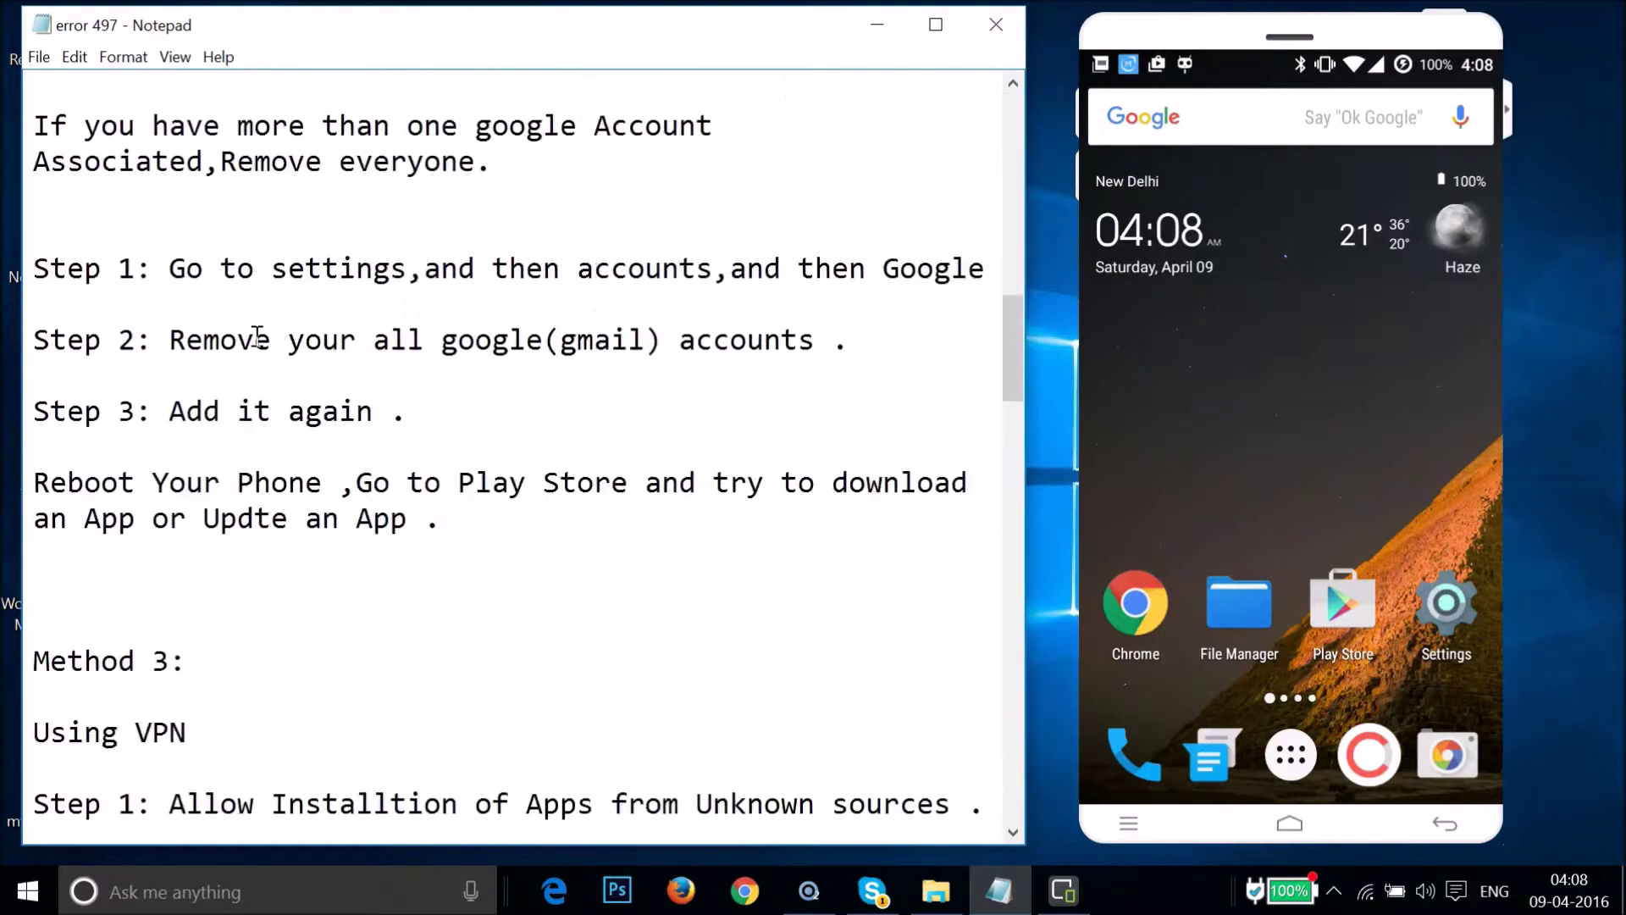
scroll(256, 336, up, 15)
scroll(256, 336, up, 12)
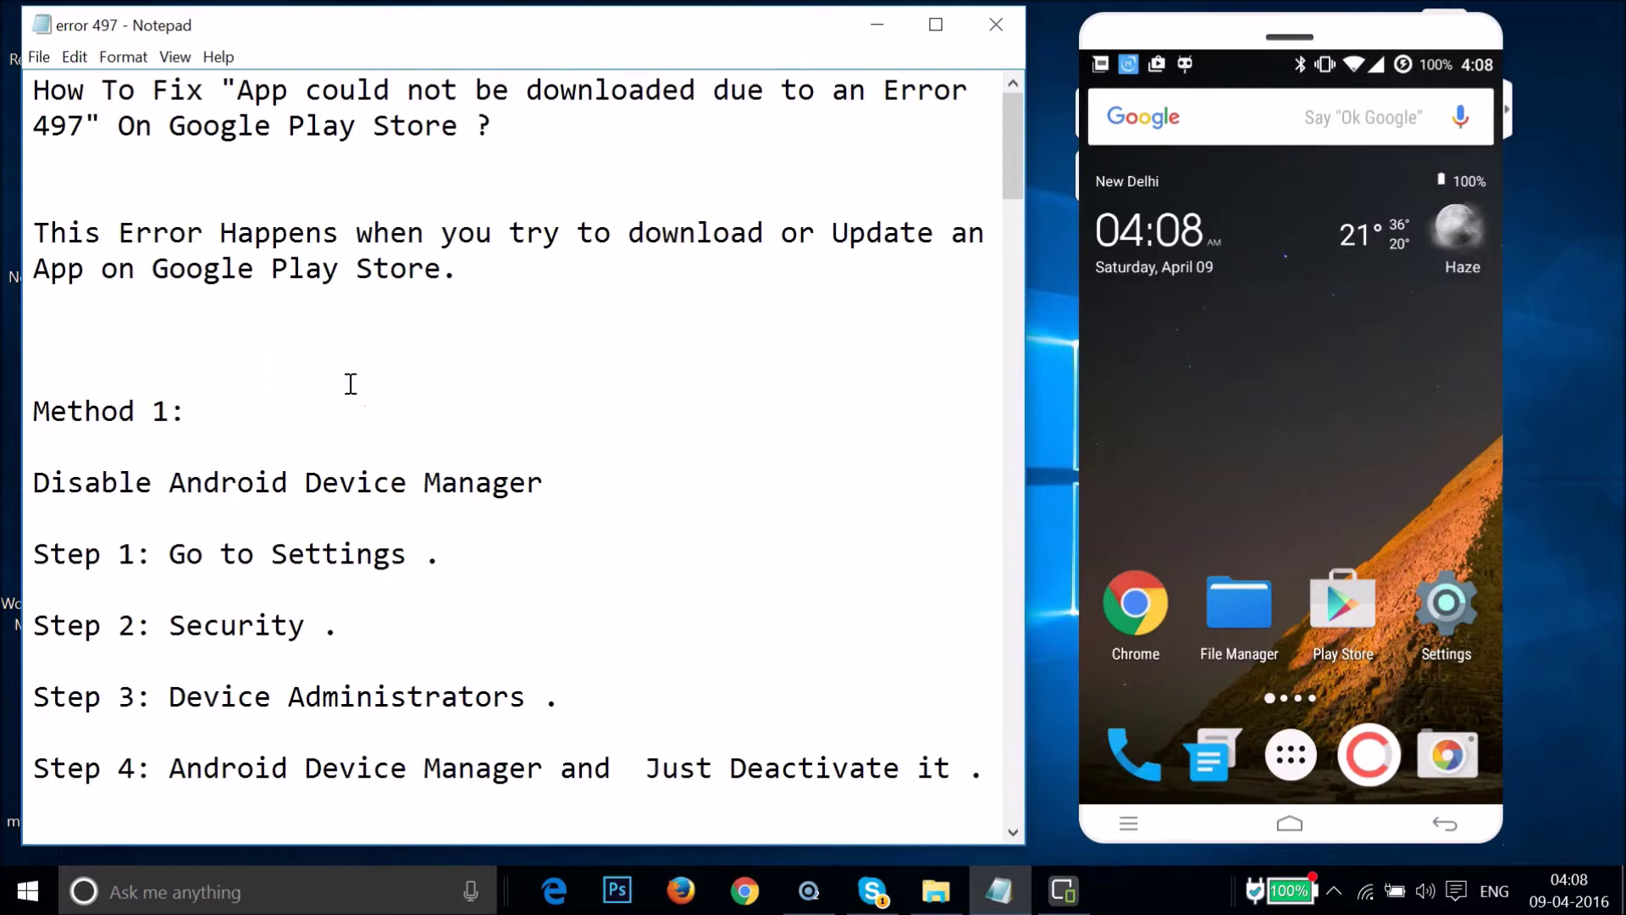
scroll(350, 384, down, 2)
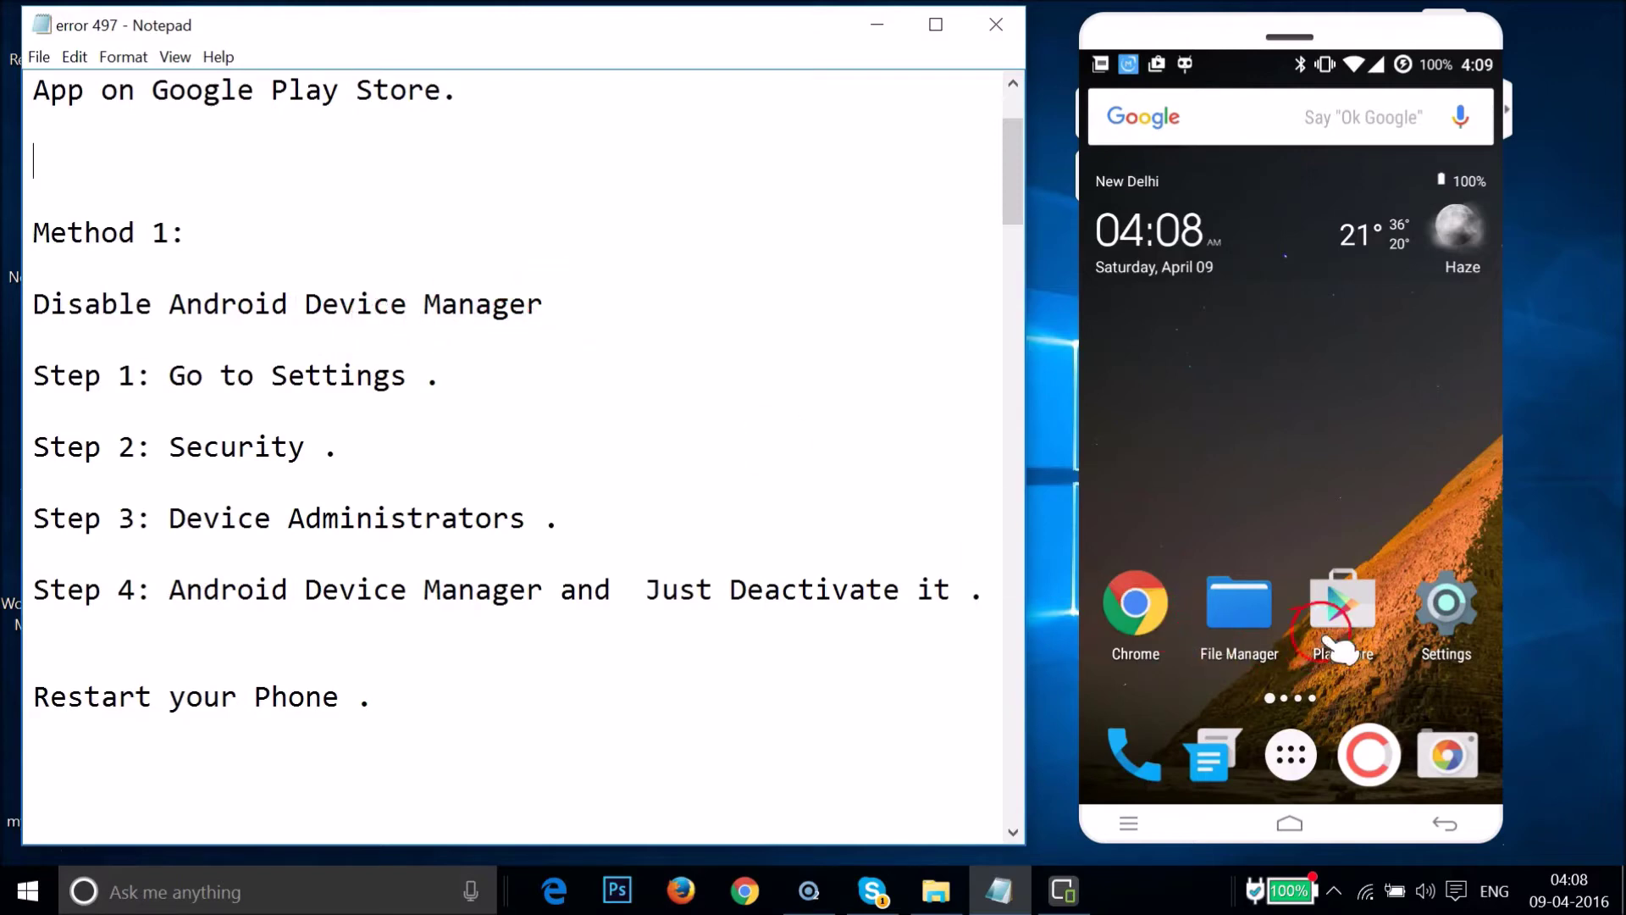
- Open the Device administrators list from the Security settings on the mirrored phone
click(1458, 603)
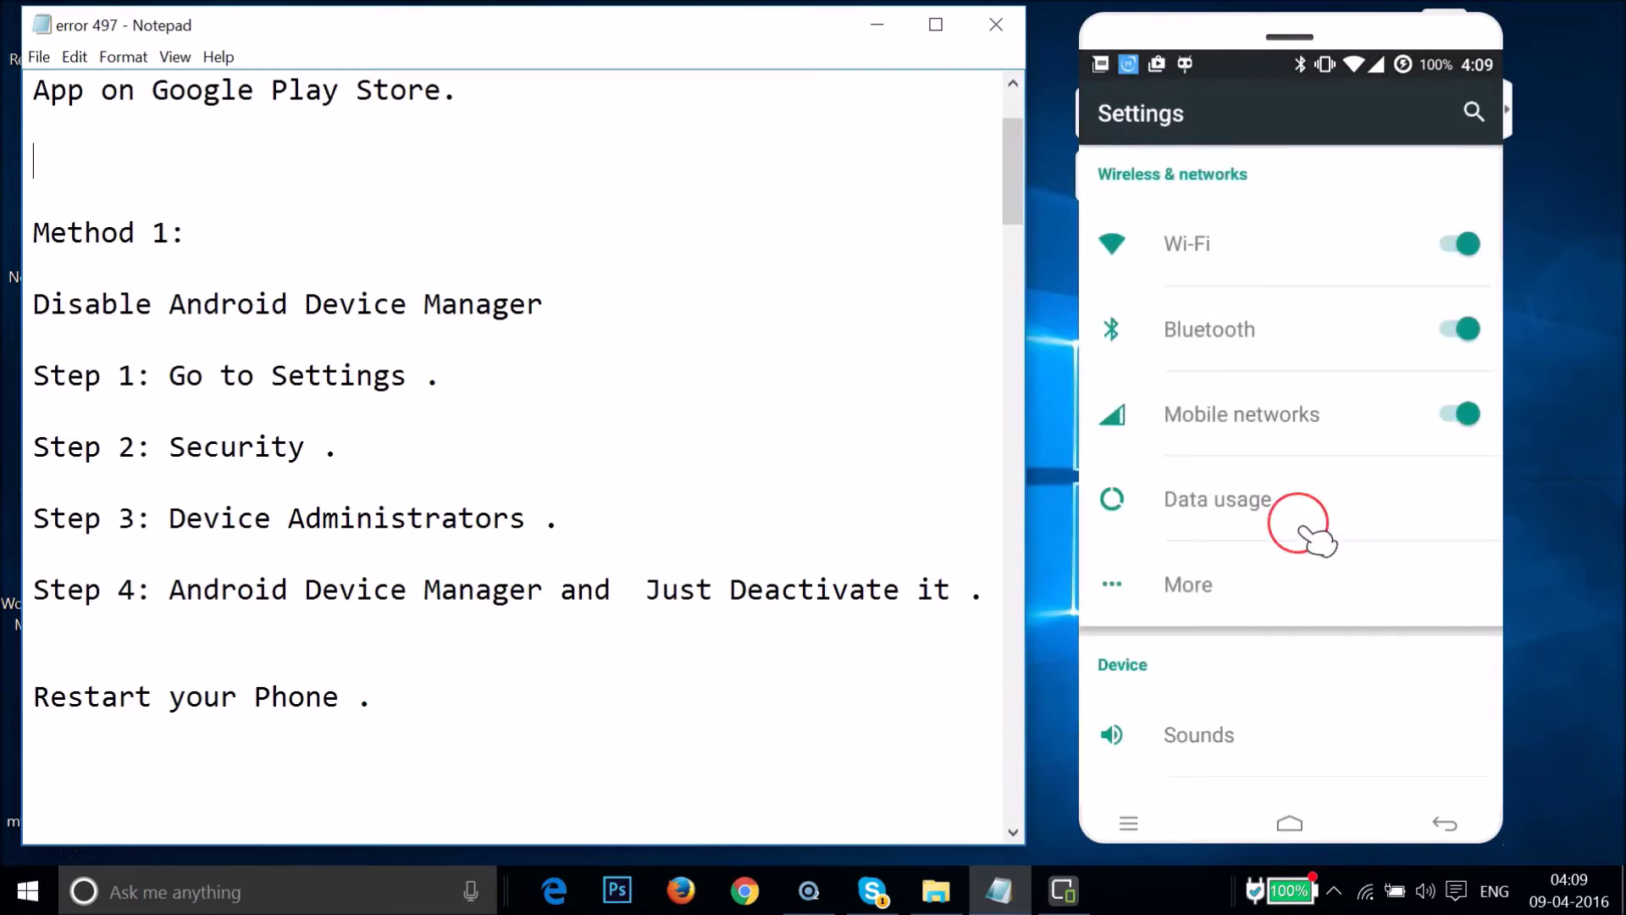
scroll(1317, 541, down, 10)
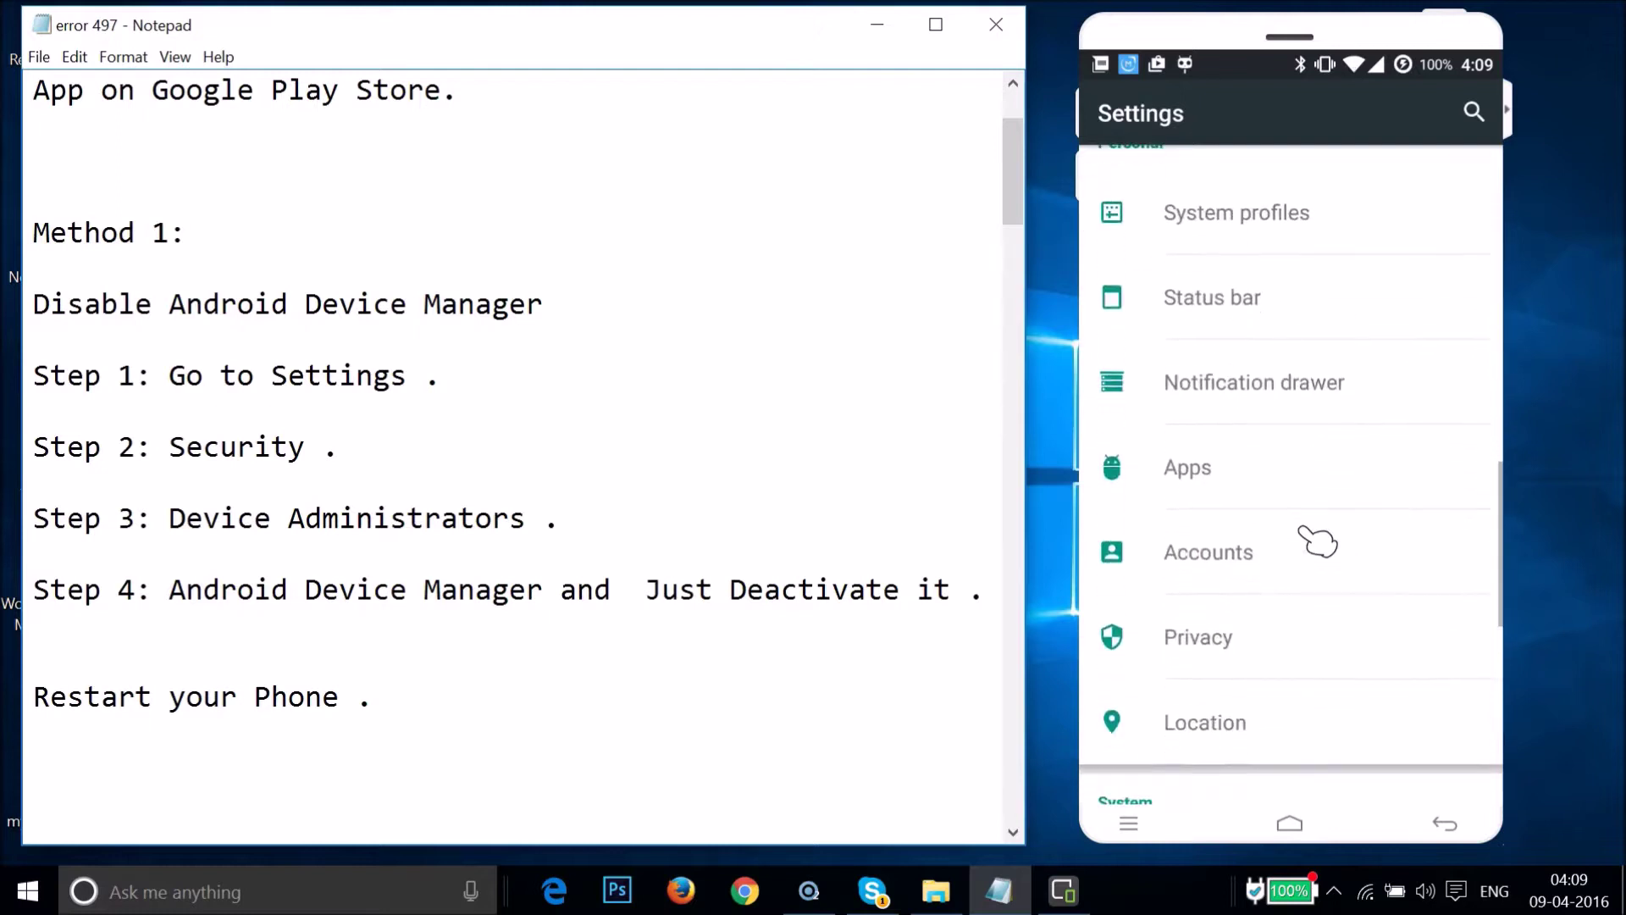
scroll(1317, 540, down, 10)
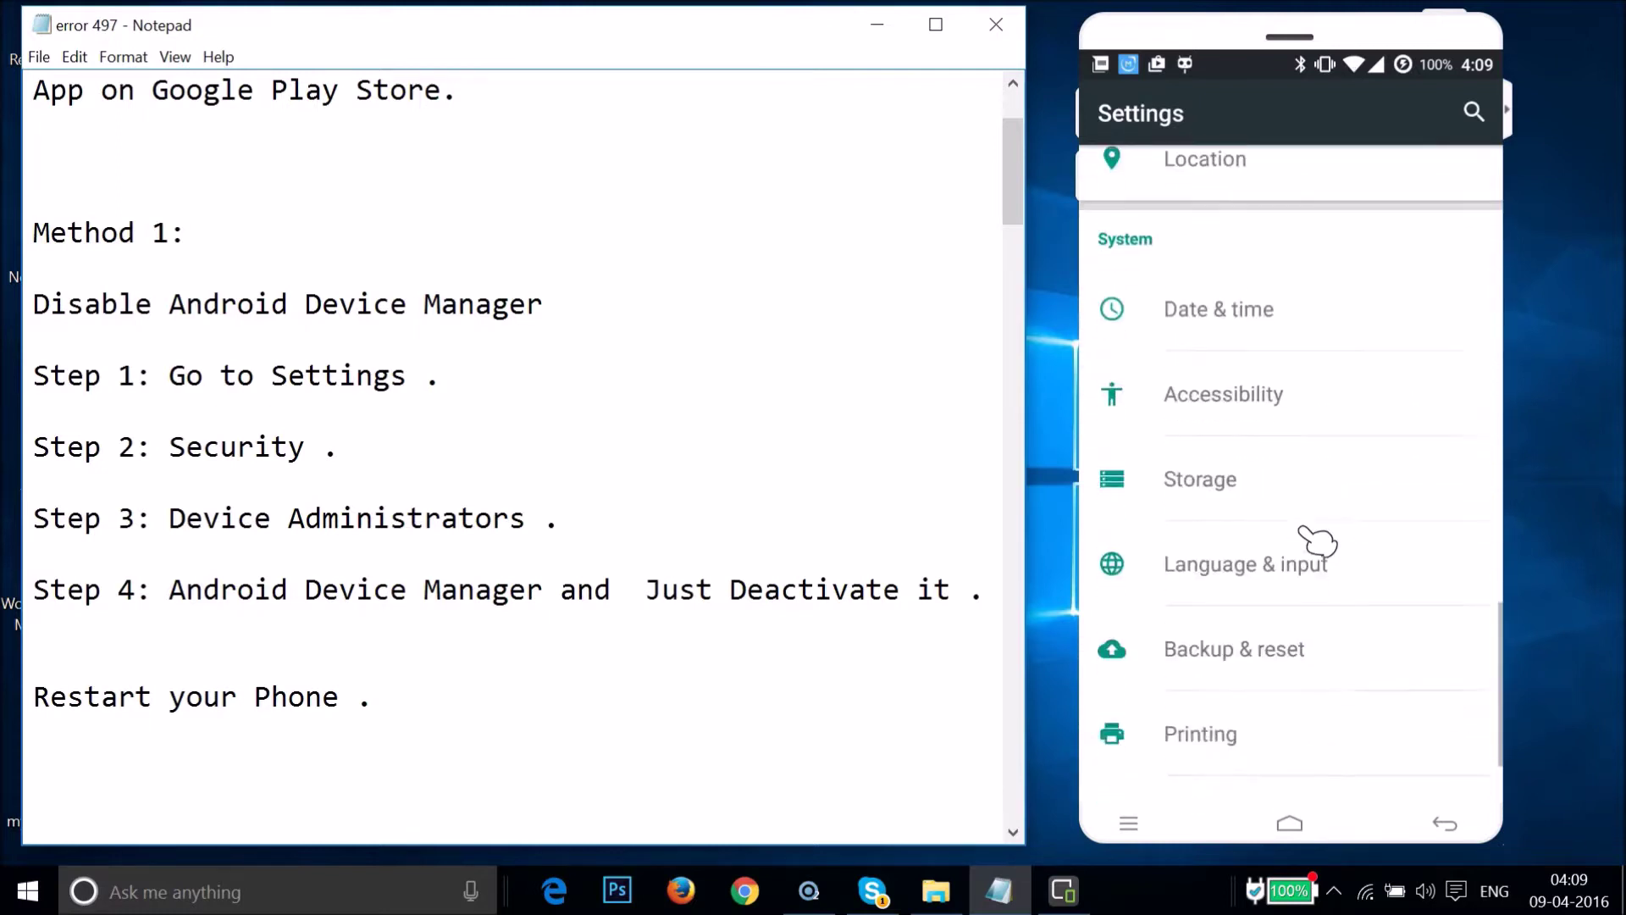
scroll(1317, 540, up, 10)
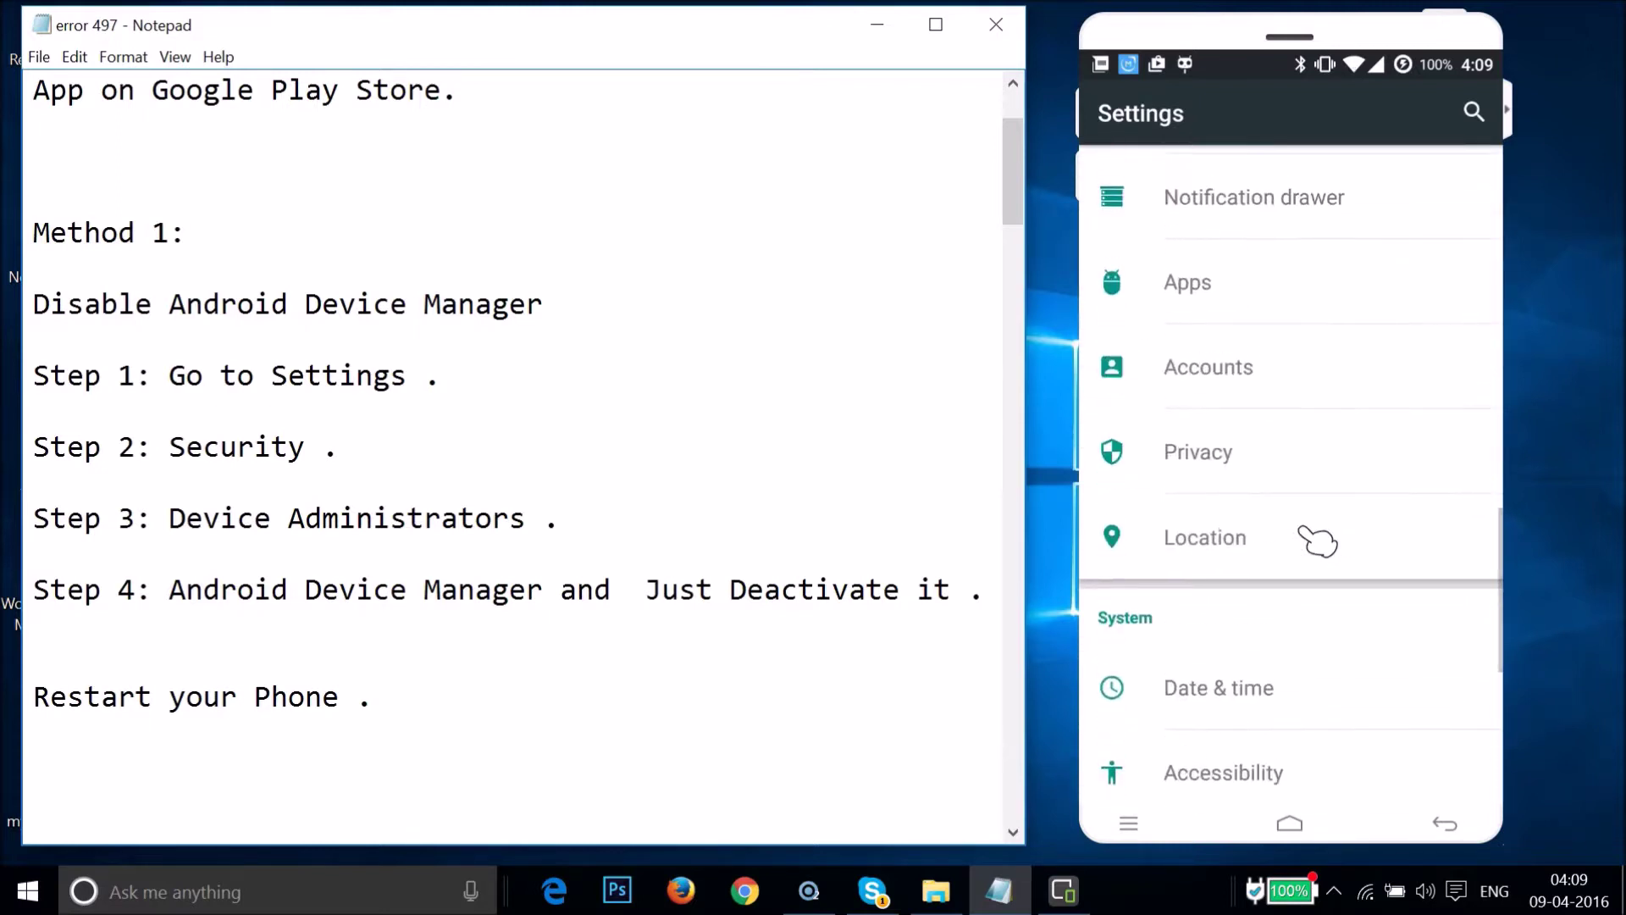
scroll(1317, 540, up, 1)
click(1213, 313)
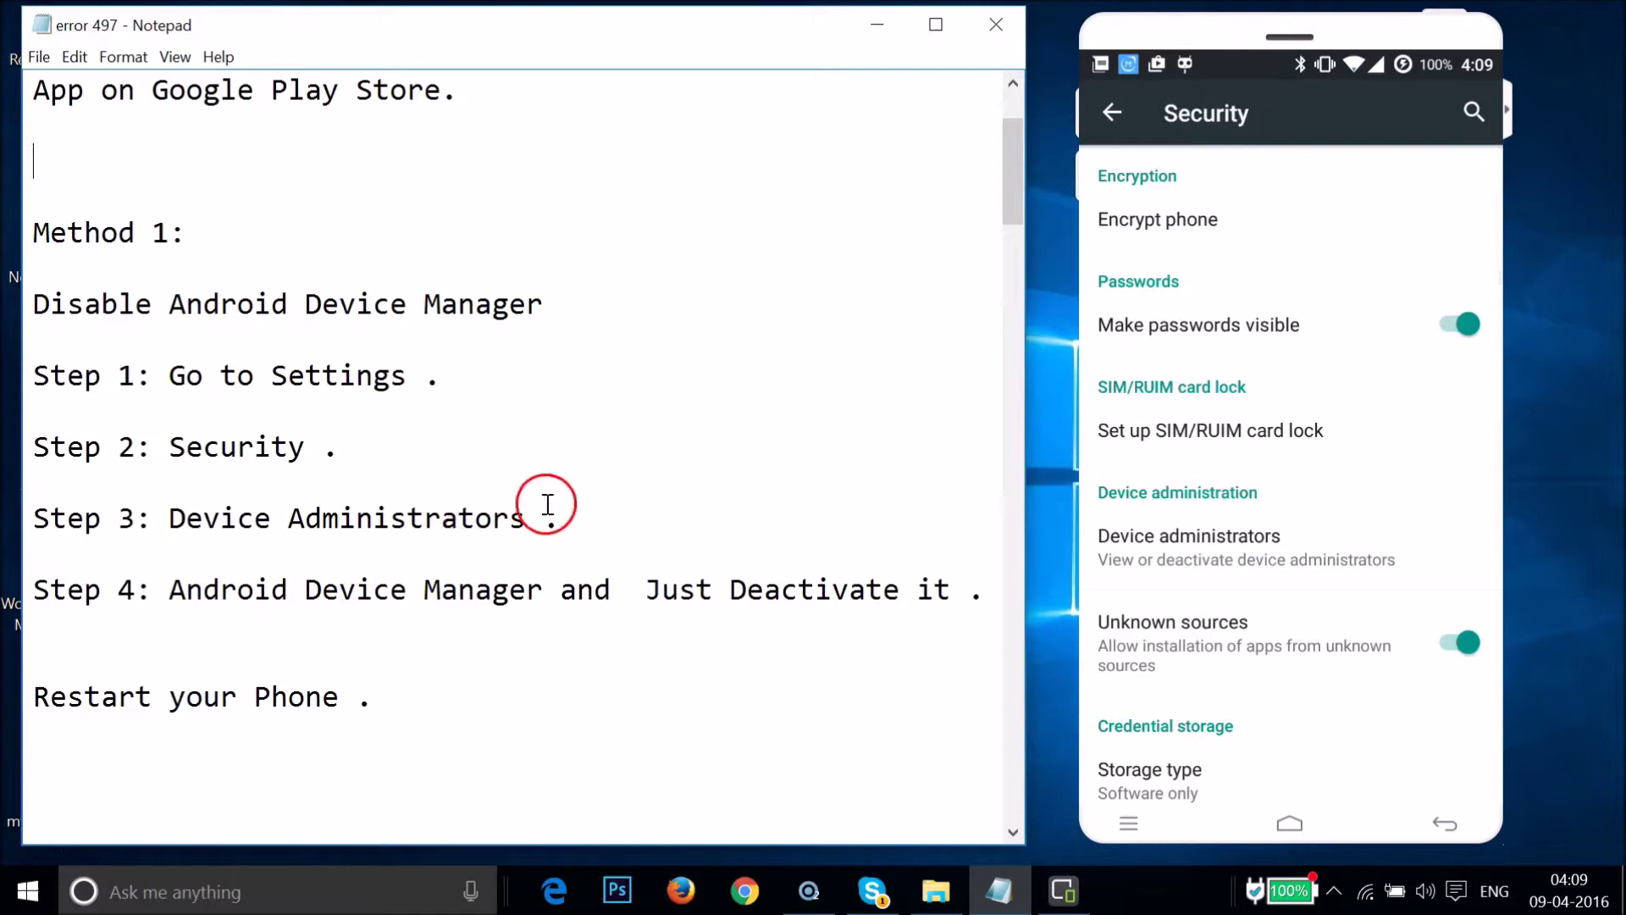
click(1223, 555)
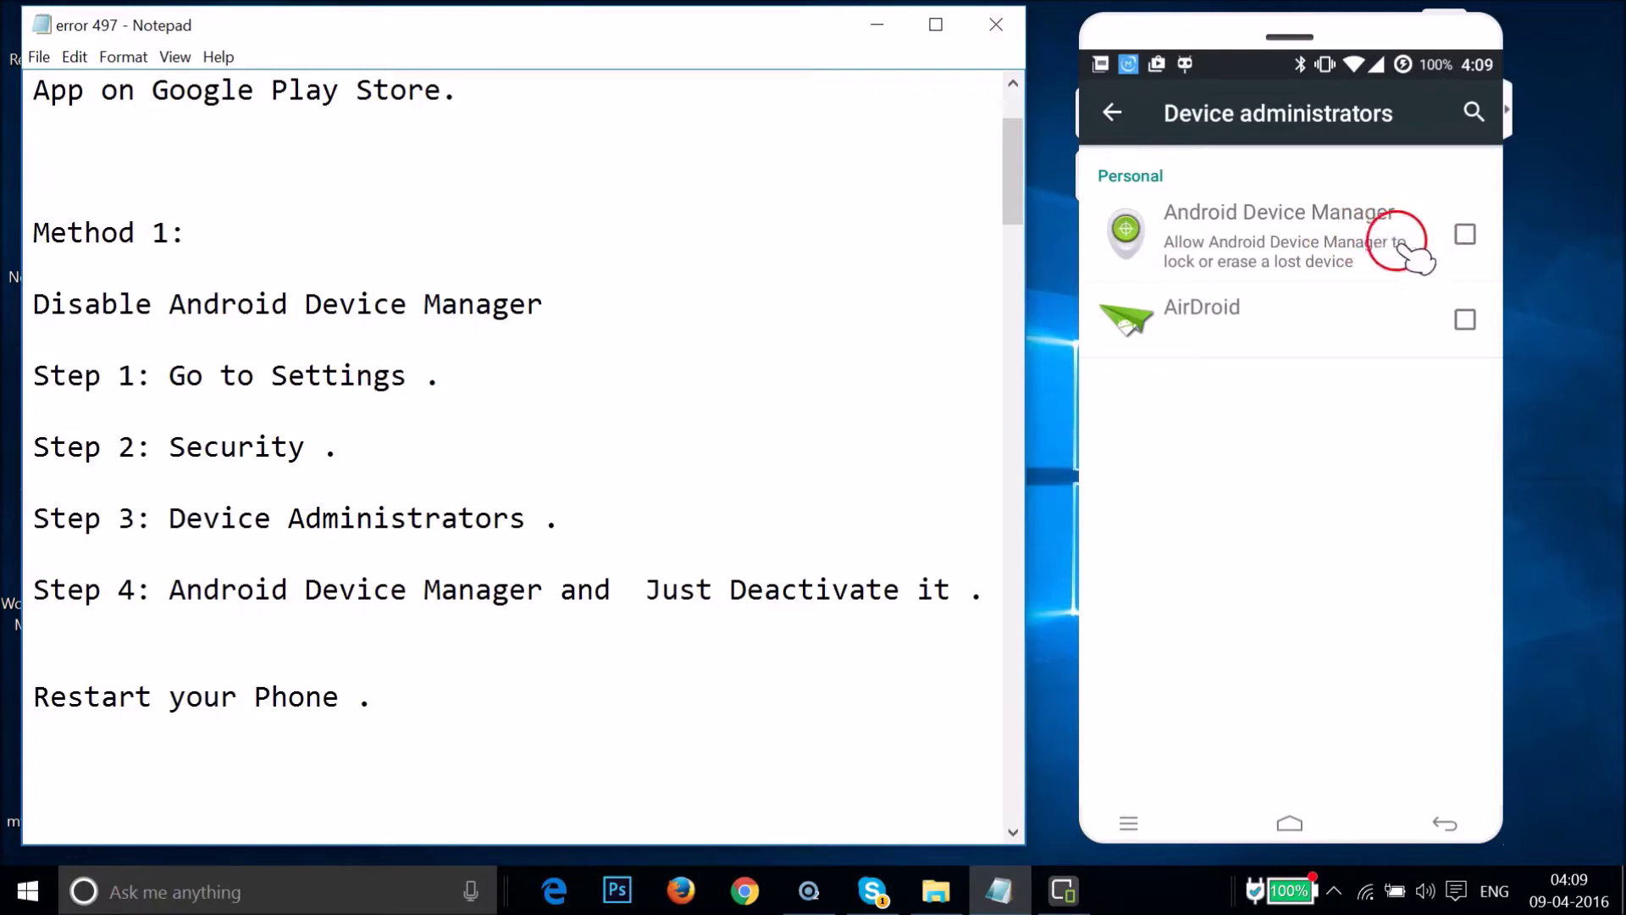
- Activate Android Device Manager as a device administrator and deactivate it again
click(1463, 236)
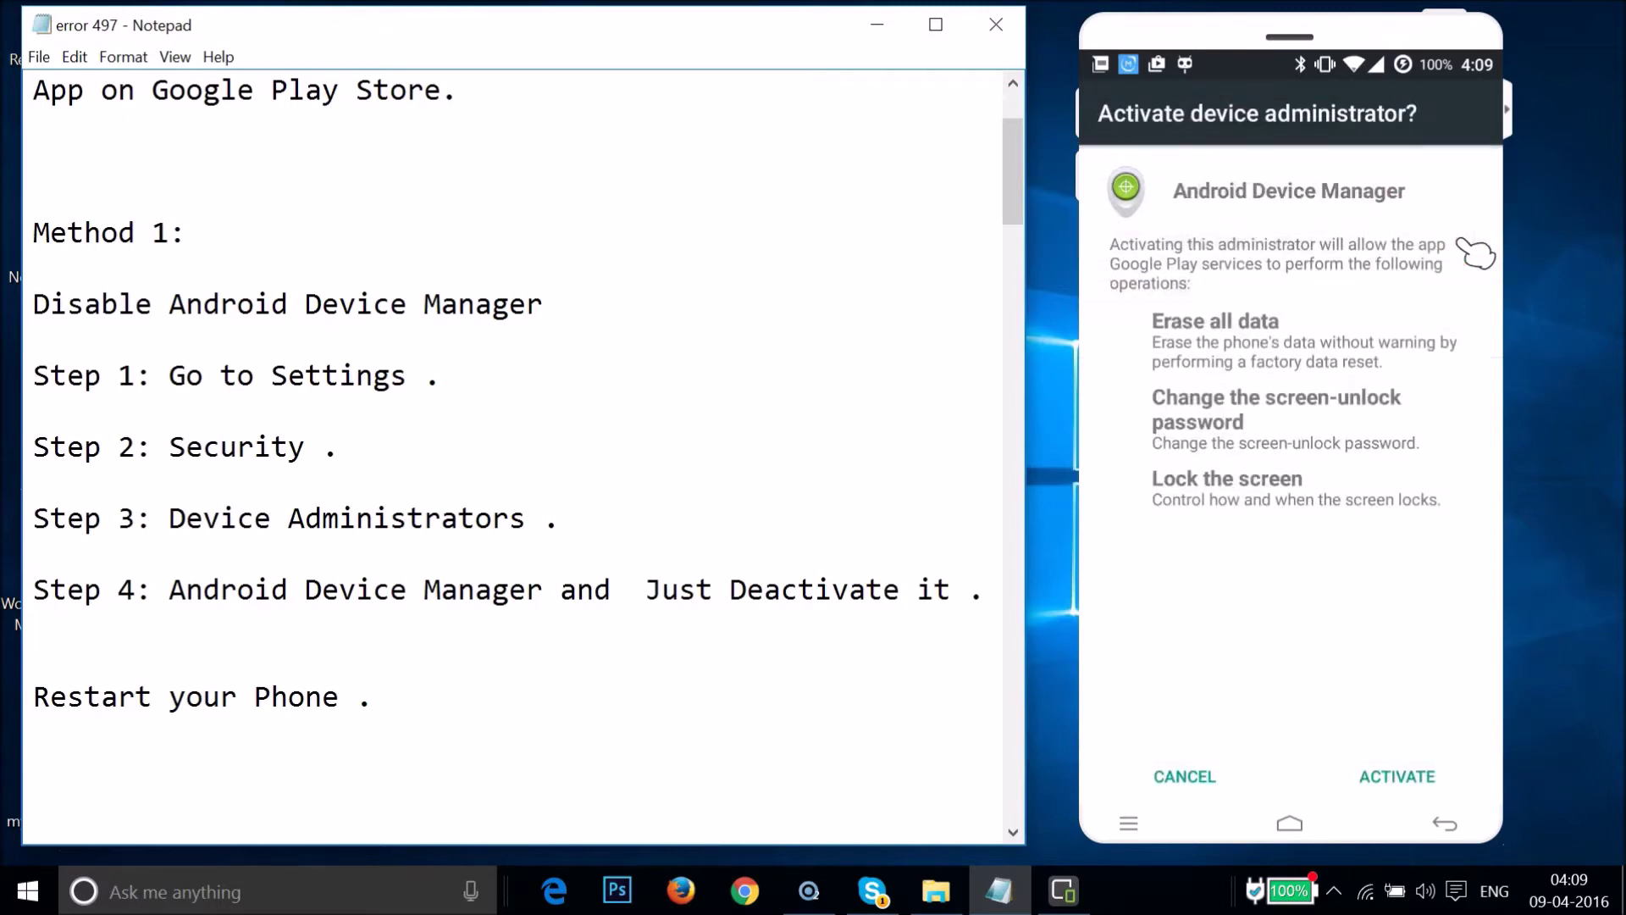
click(1425, 781)
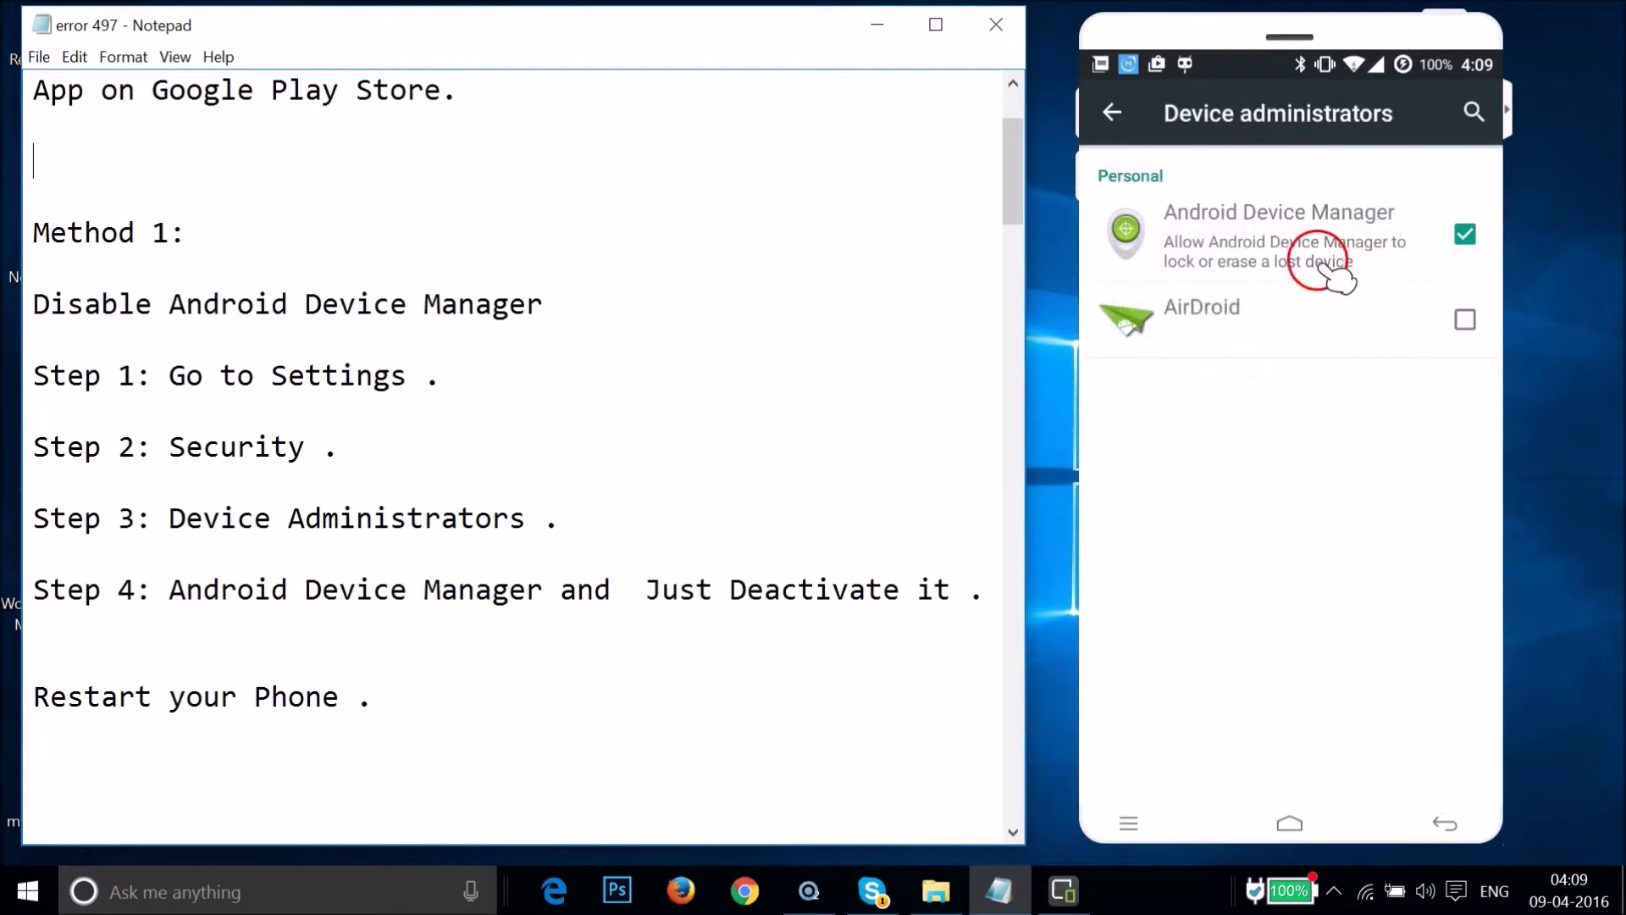
click(1458, 237)
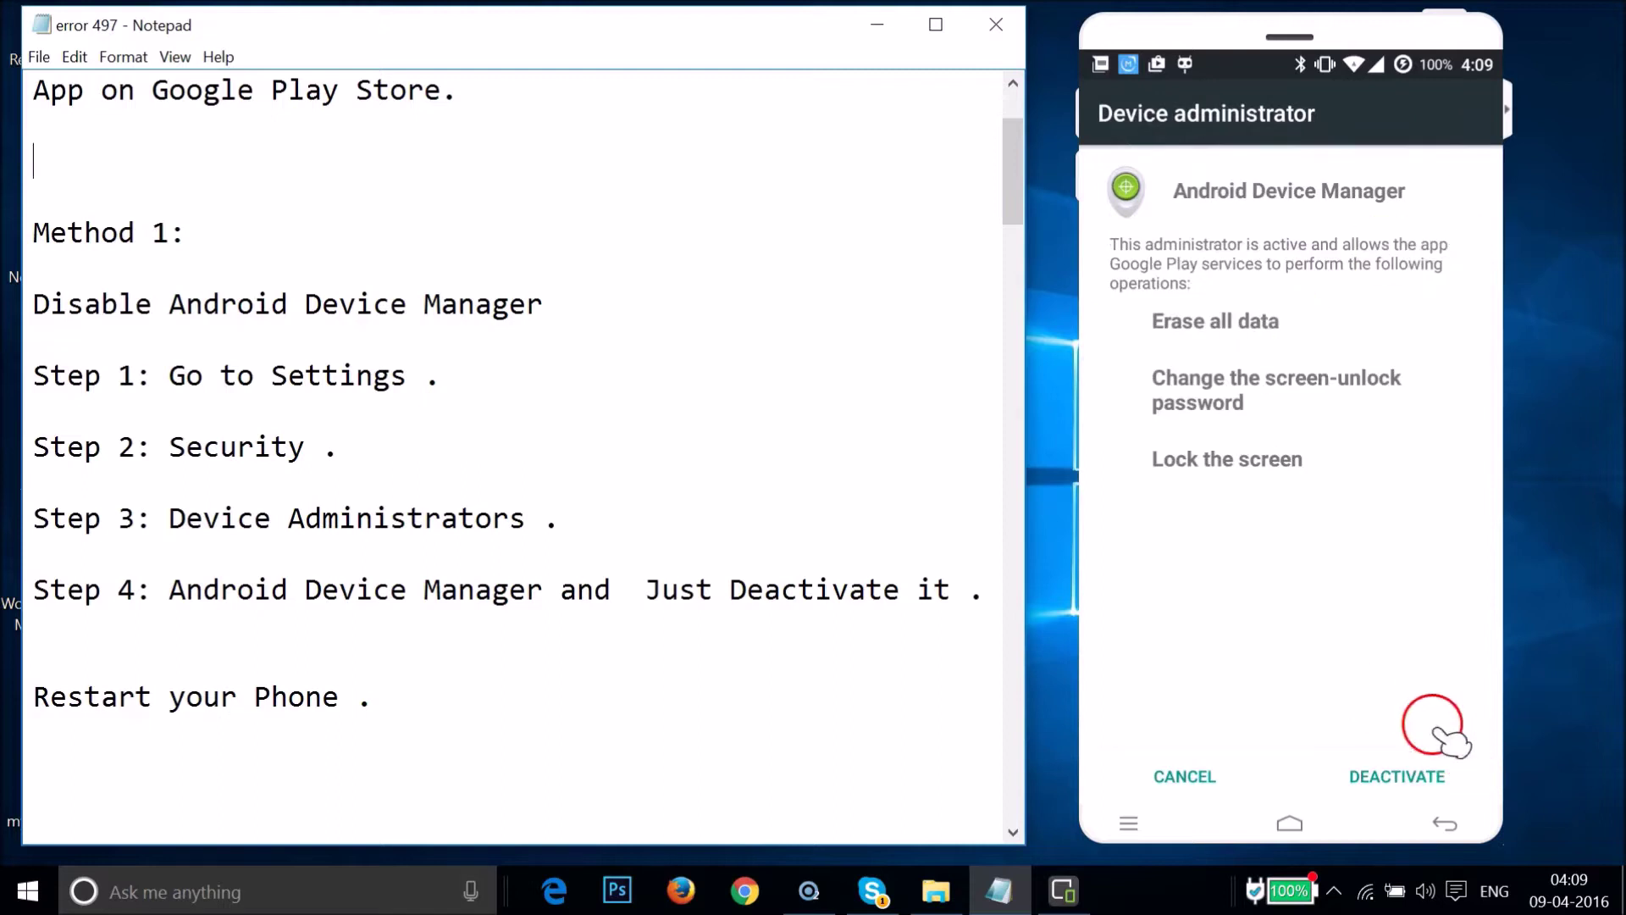
click(1425, 781)
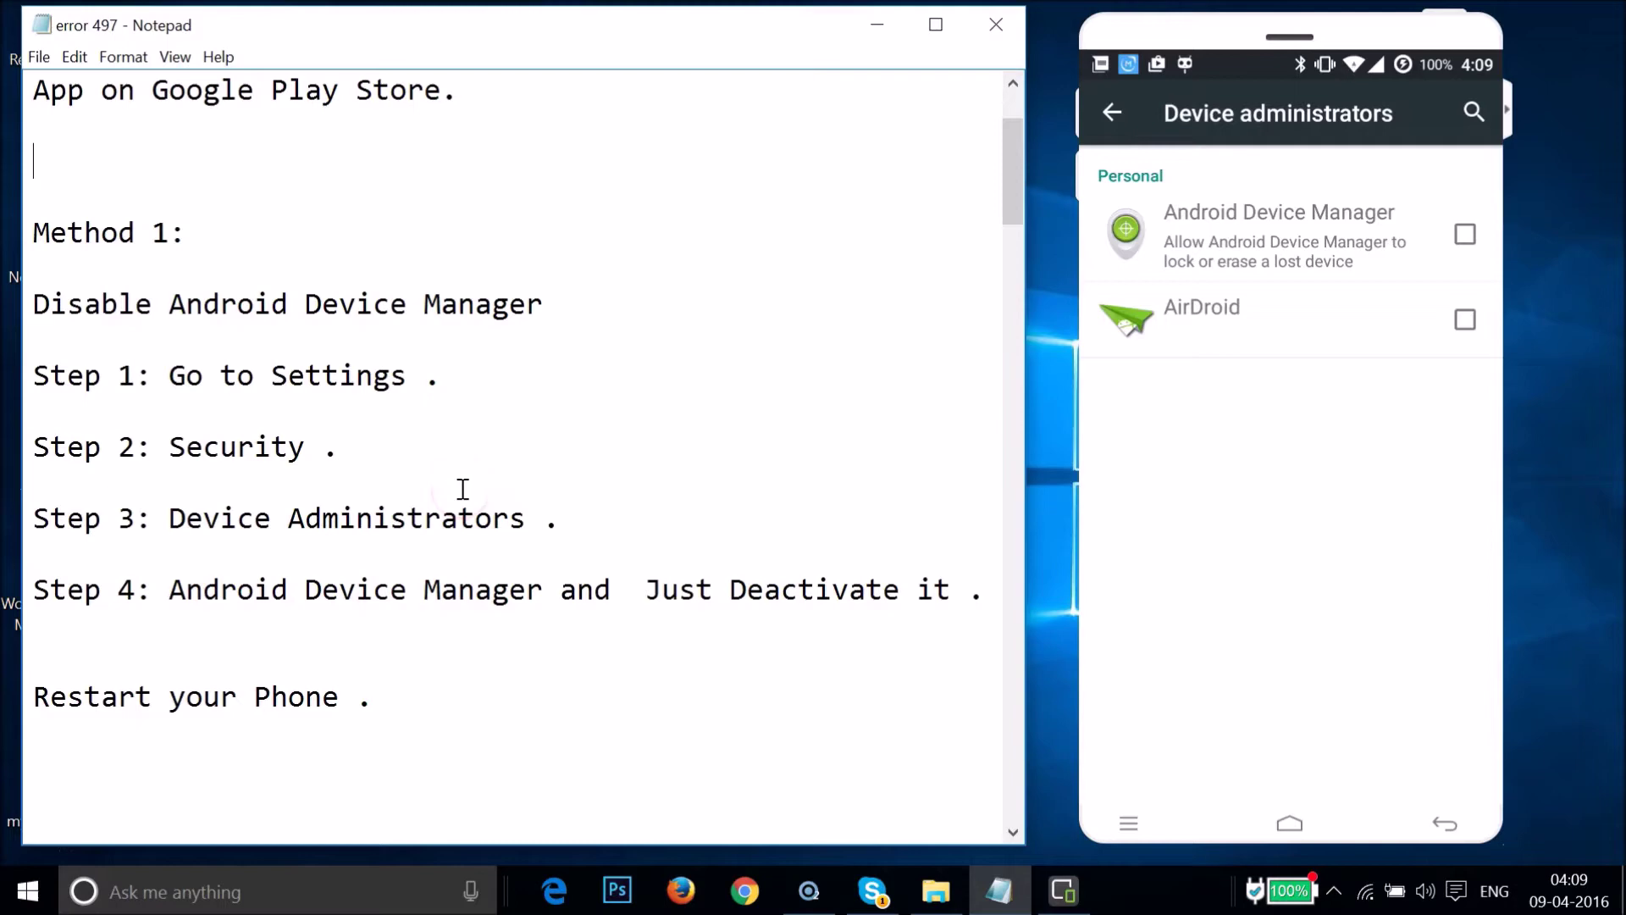
- Bring the Method 2 instructions on clearing cache and data into view in the notes
scroll(462, 488, up, 2)
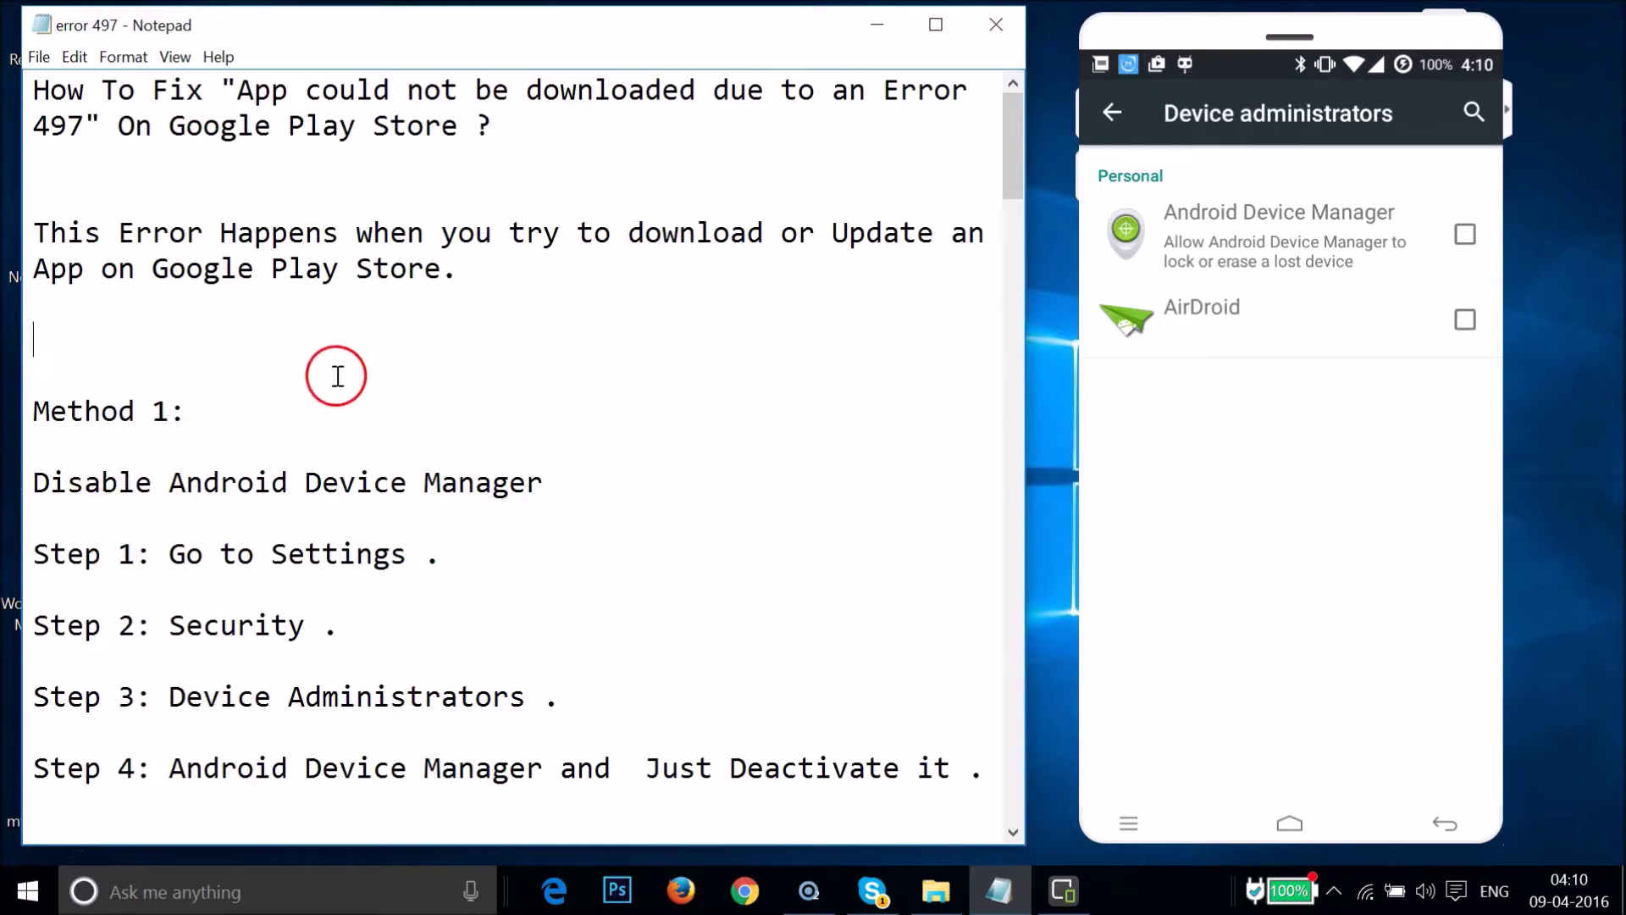
scroll(338, 376, down, 7)
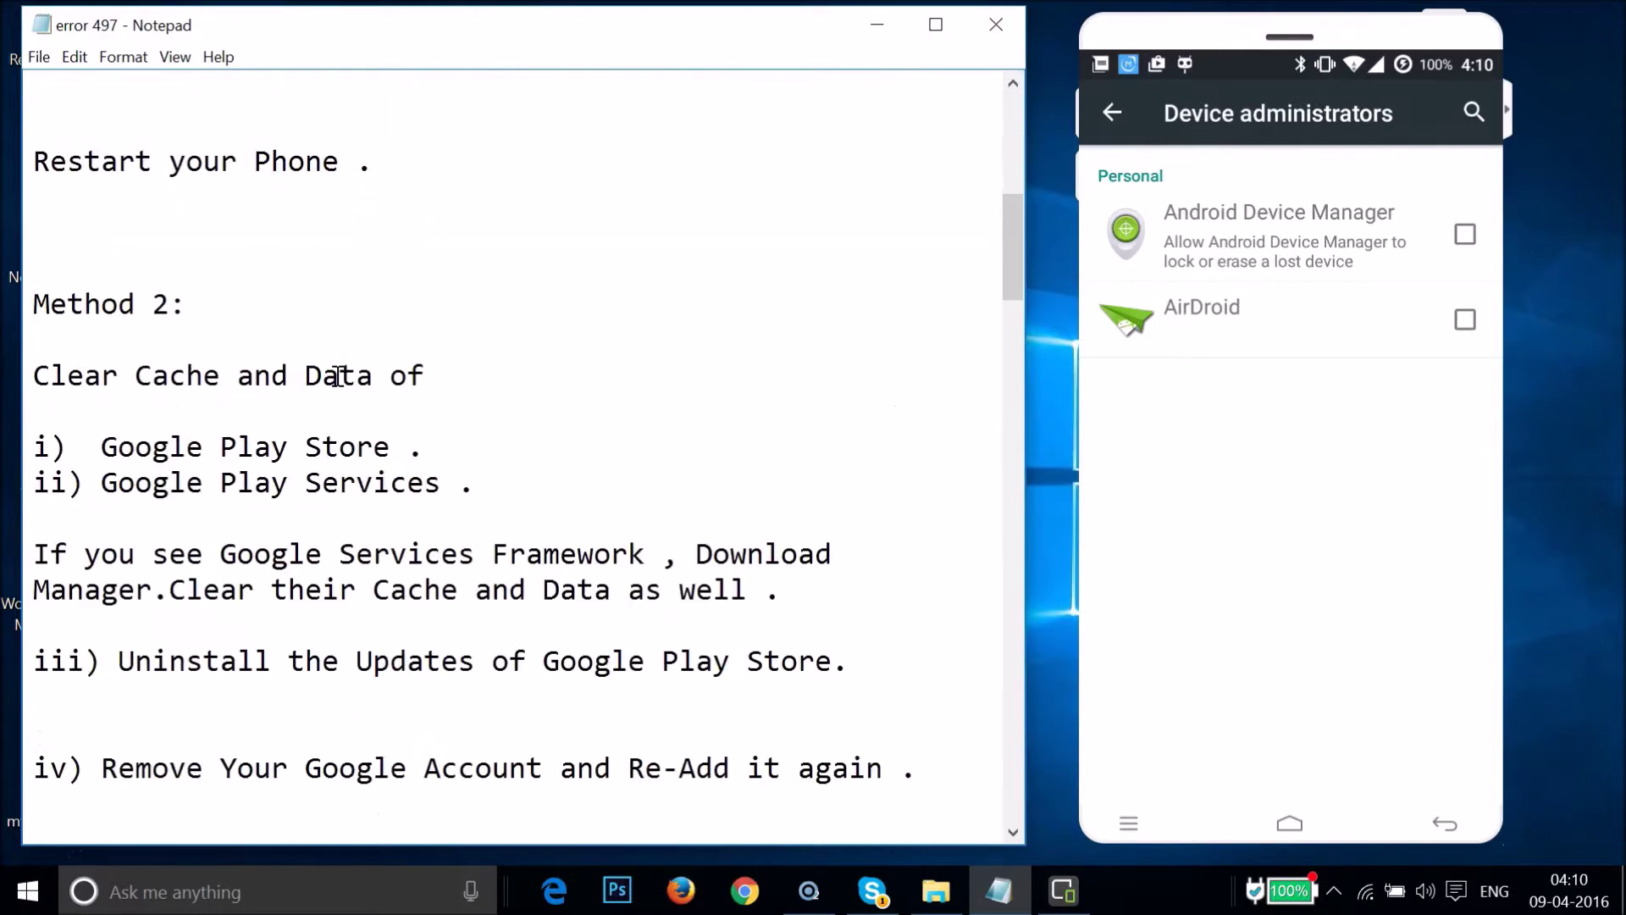
scroll(338, 376, down, 2)
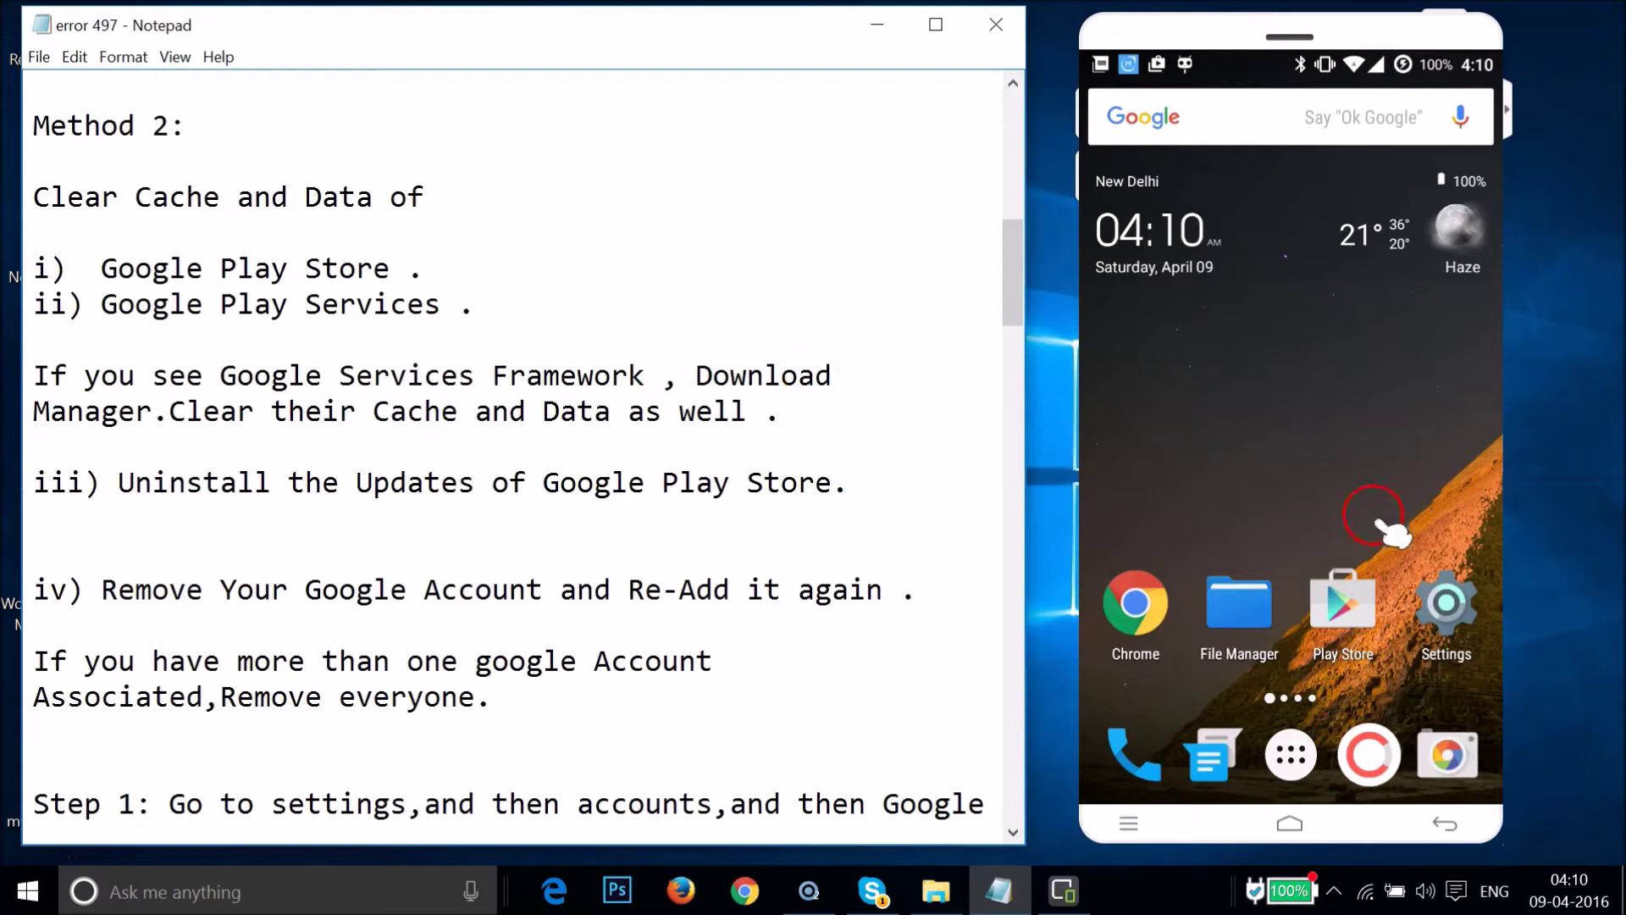
- Open the Apps section of the phone's settings and show the list of all apps
click(1461, 597)
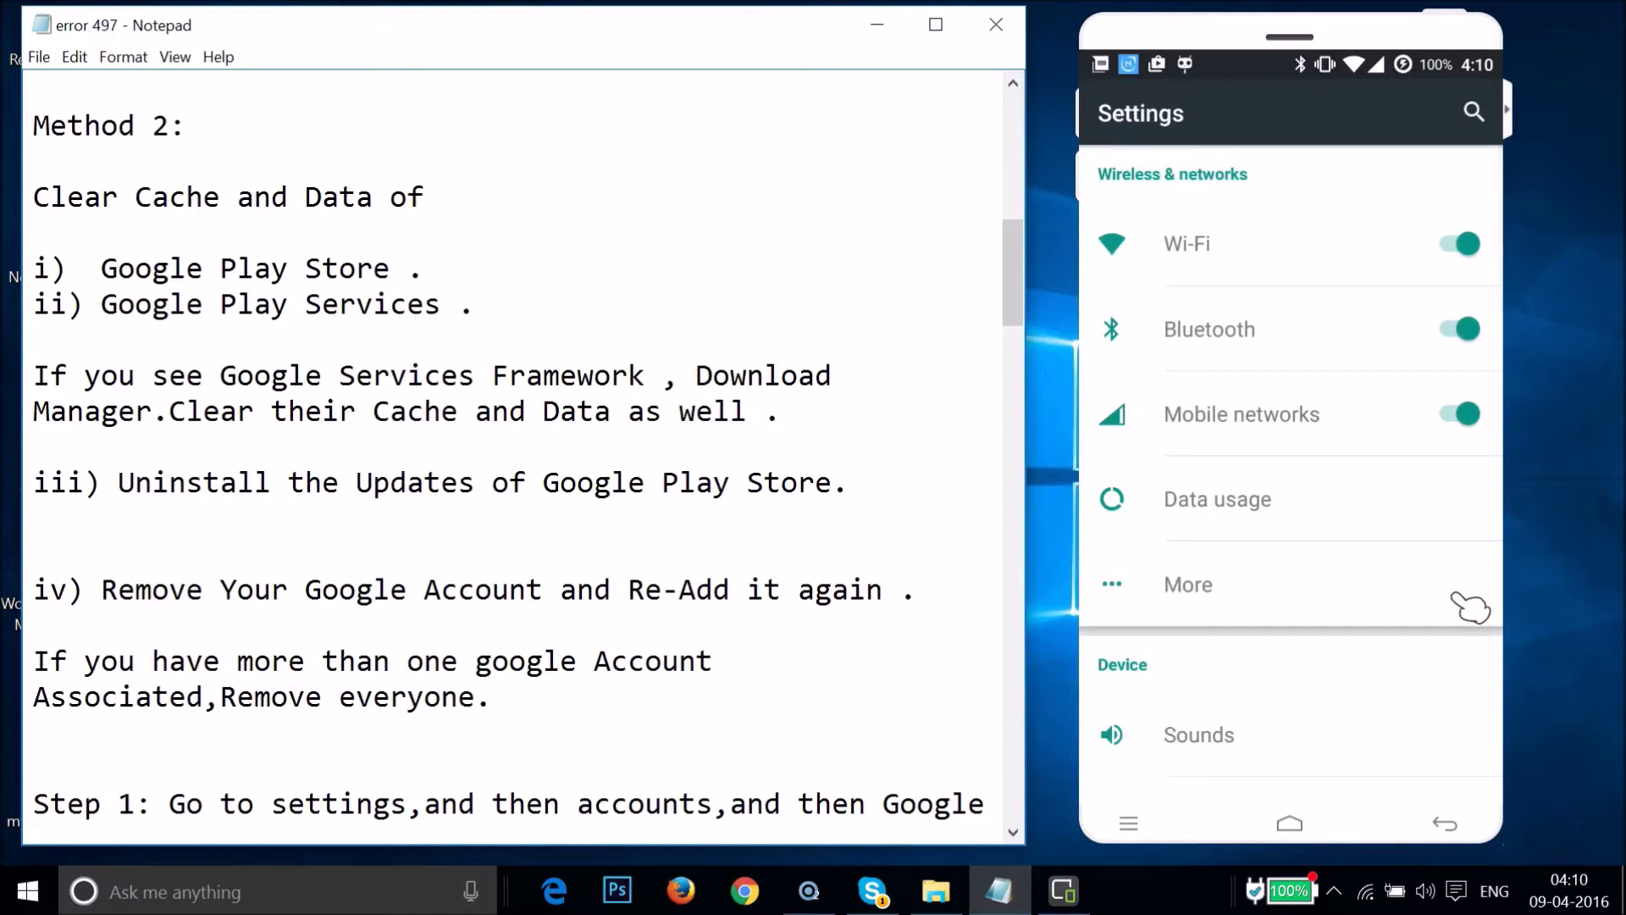
scroll(1471, 607, down, 10)
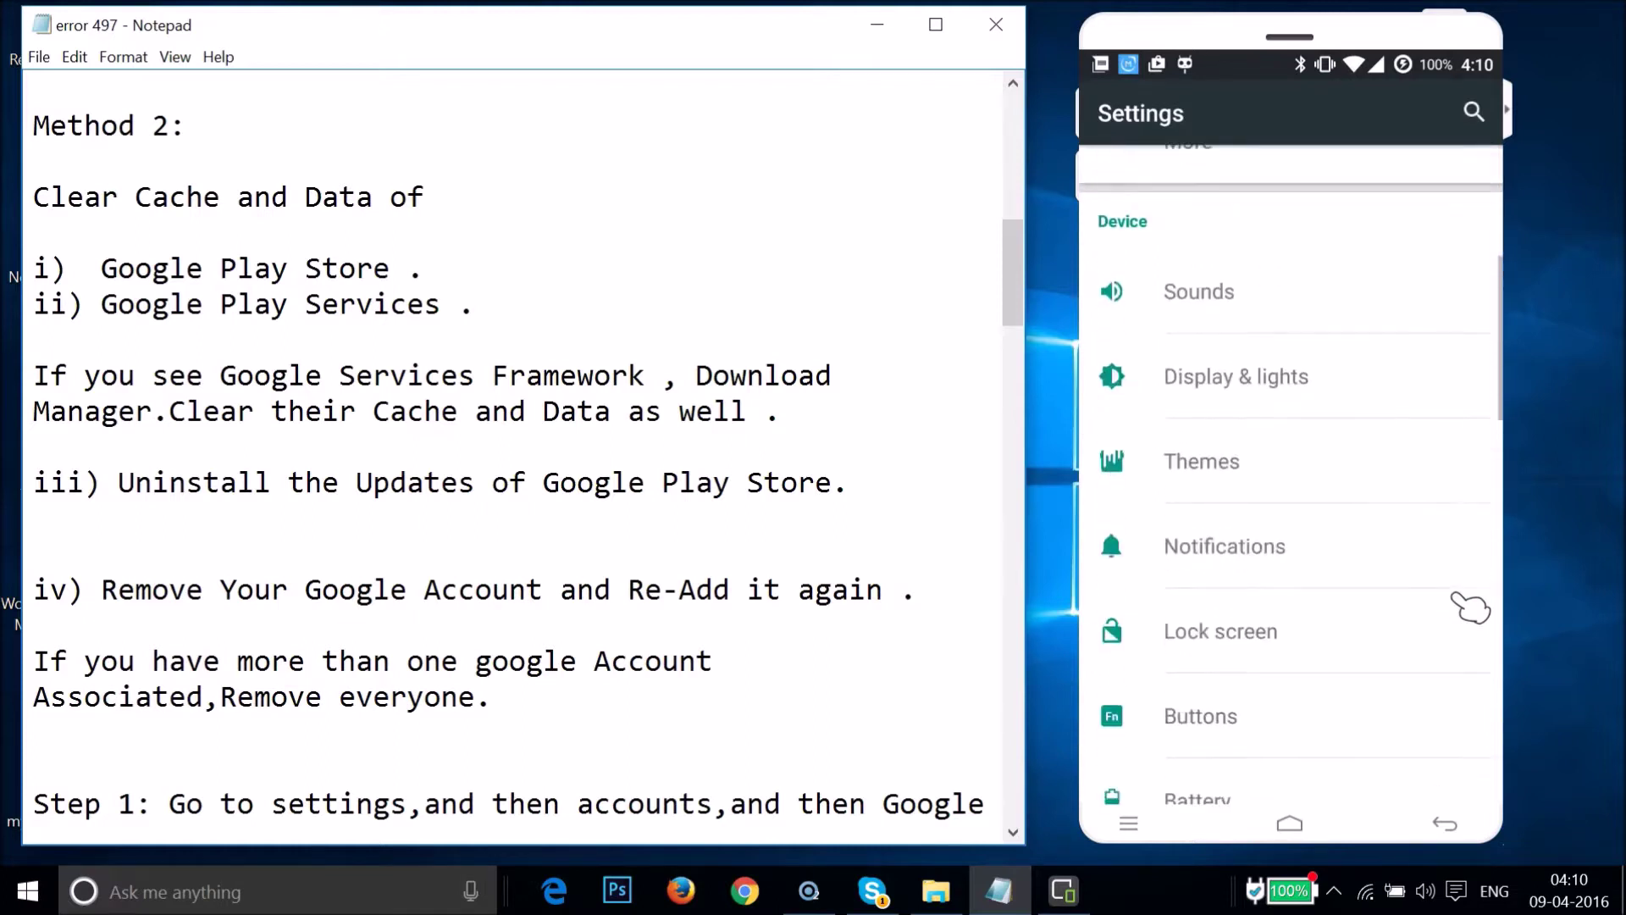
scroll(1471, 607, down, 5)
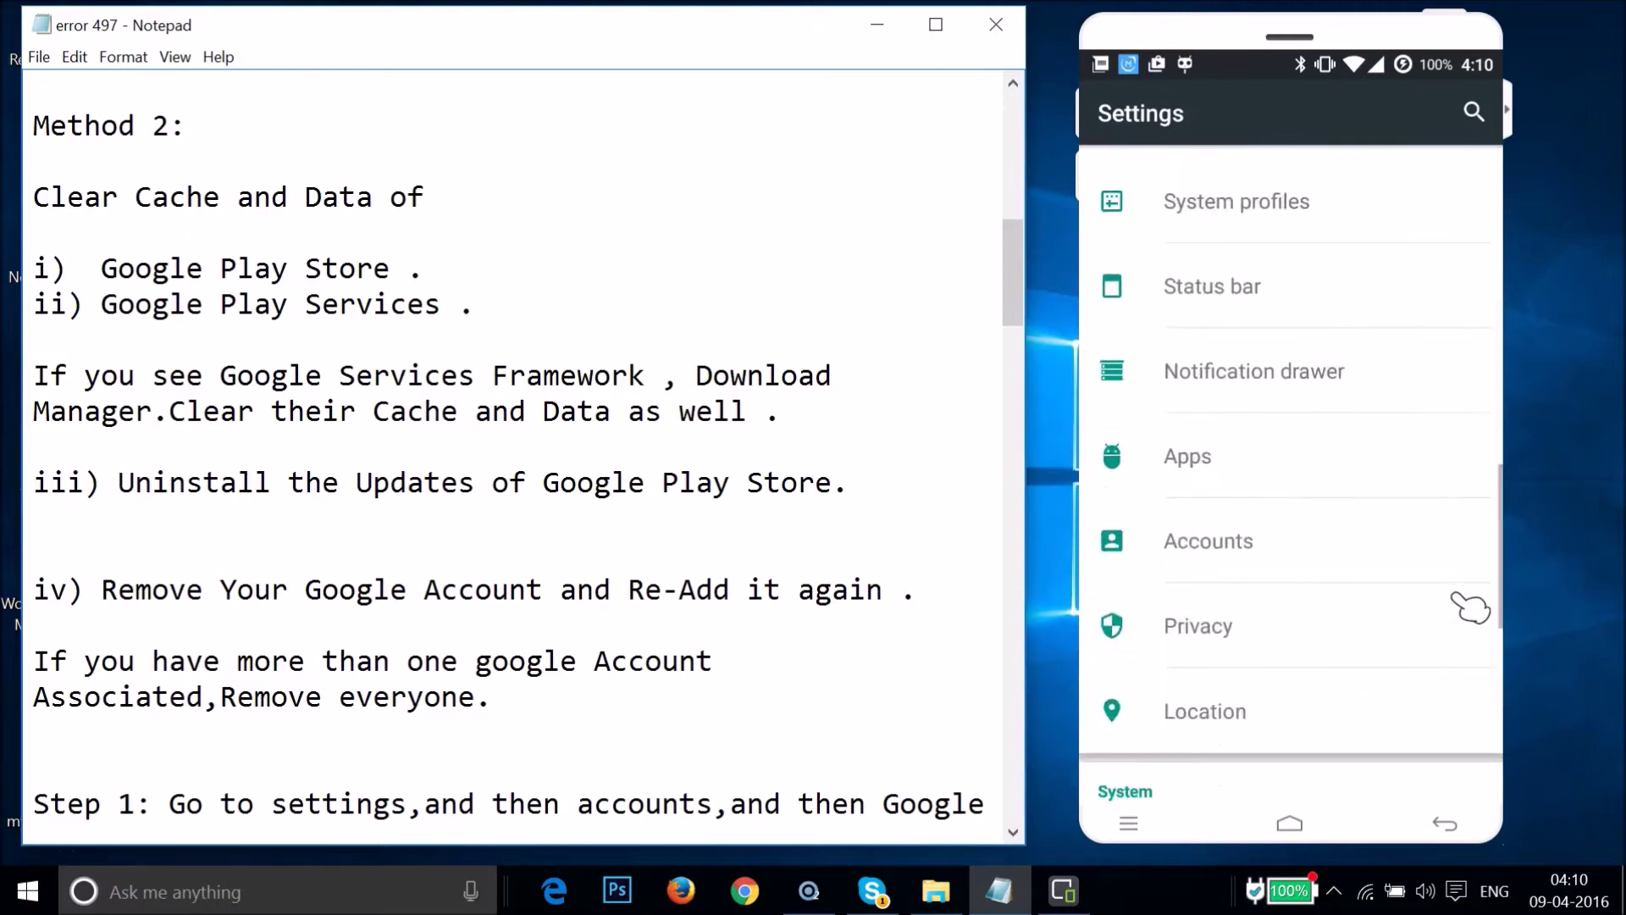
click(1244, 381)
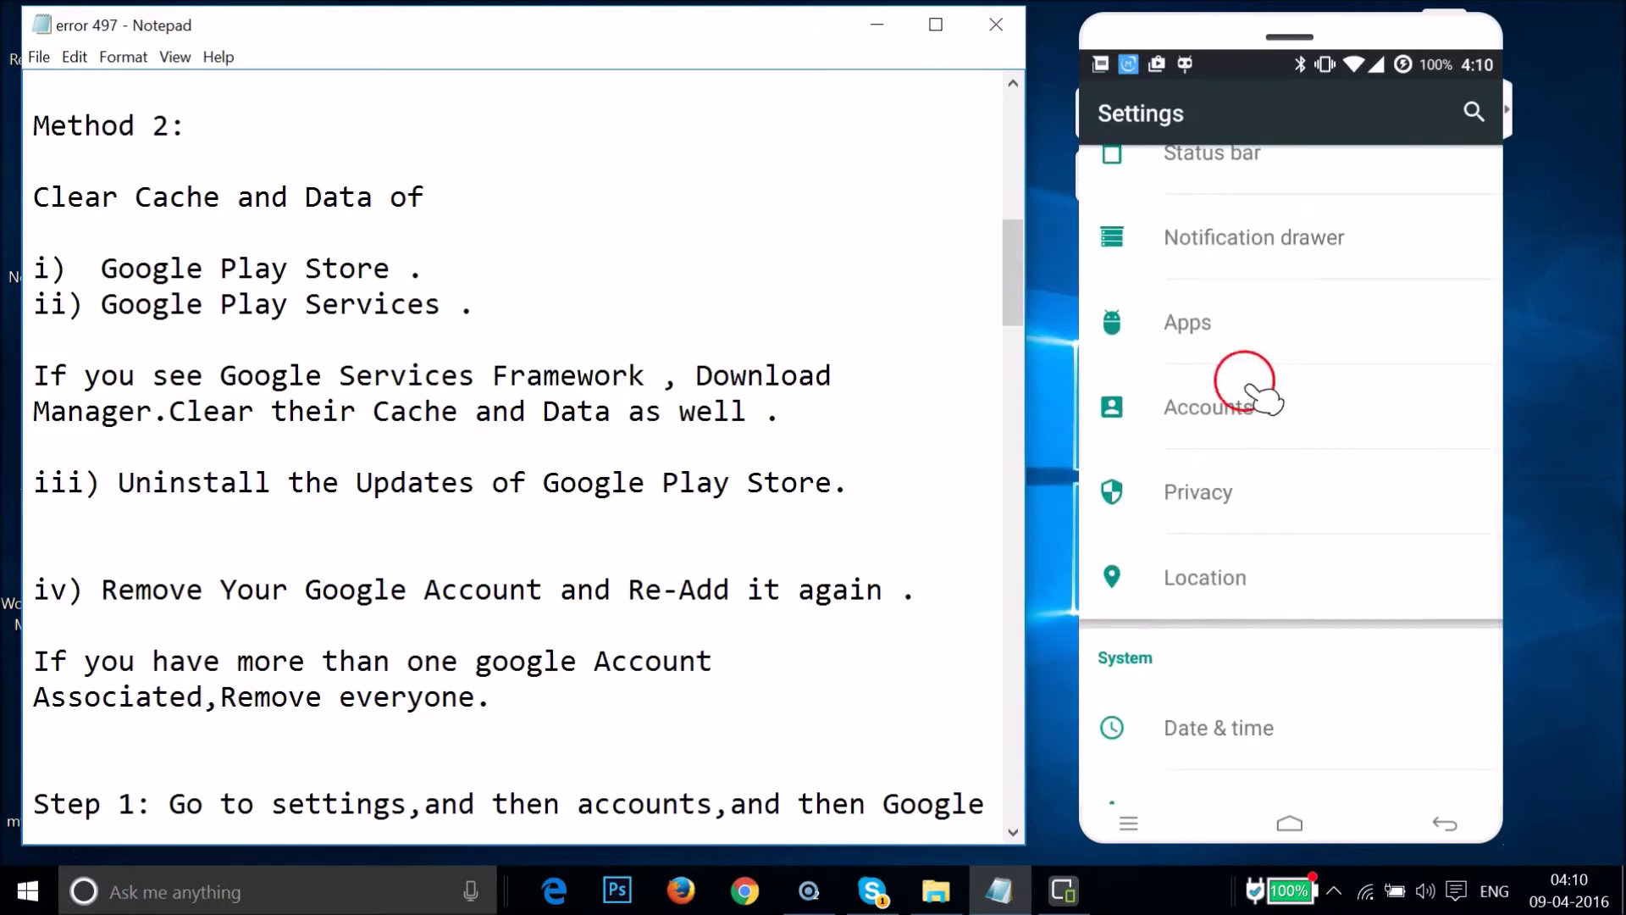
click(1221, 334)
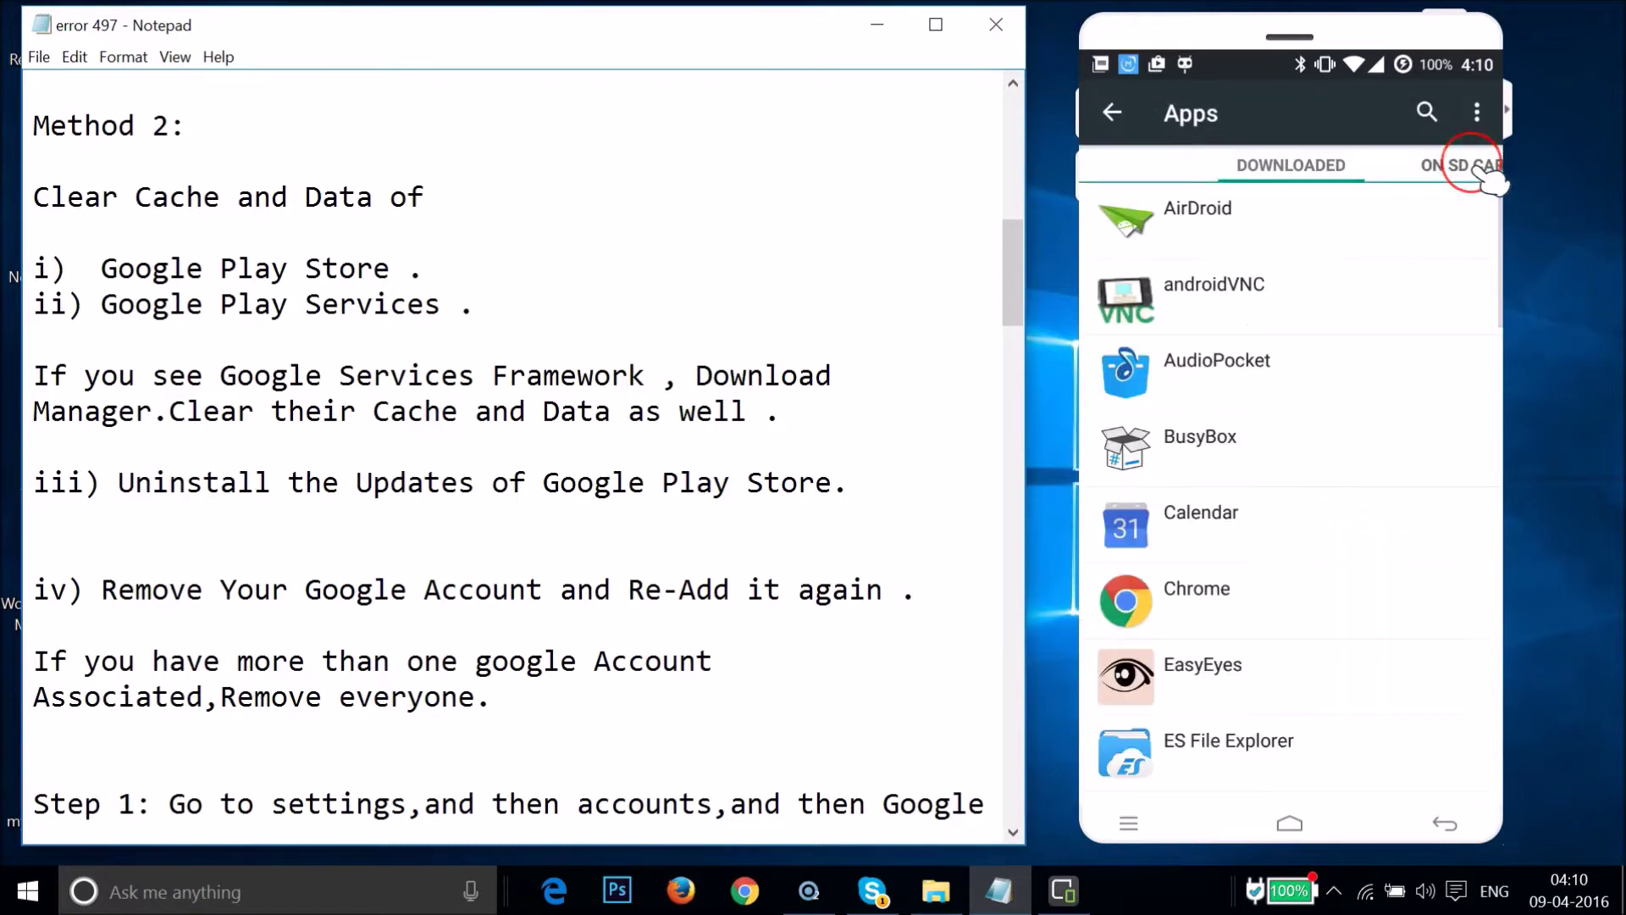
click(1488, 166)
click(1488, 166)
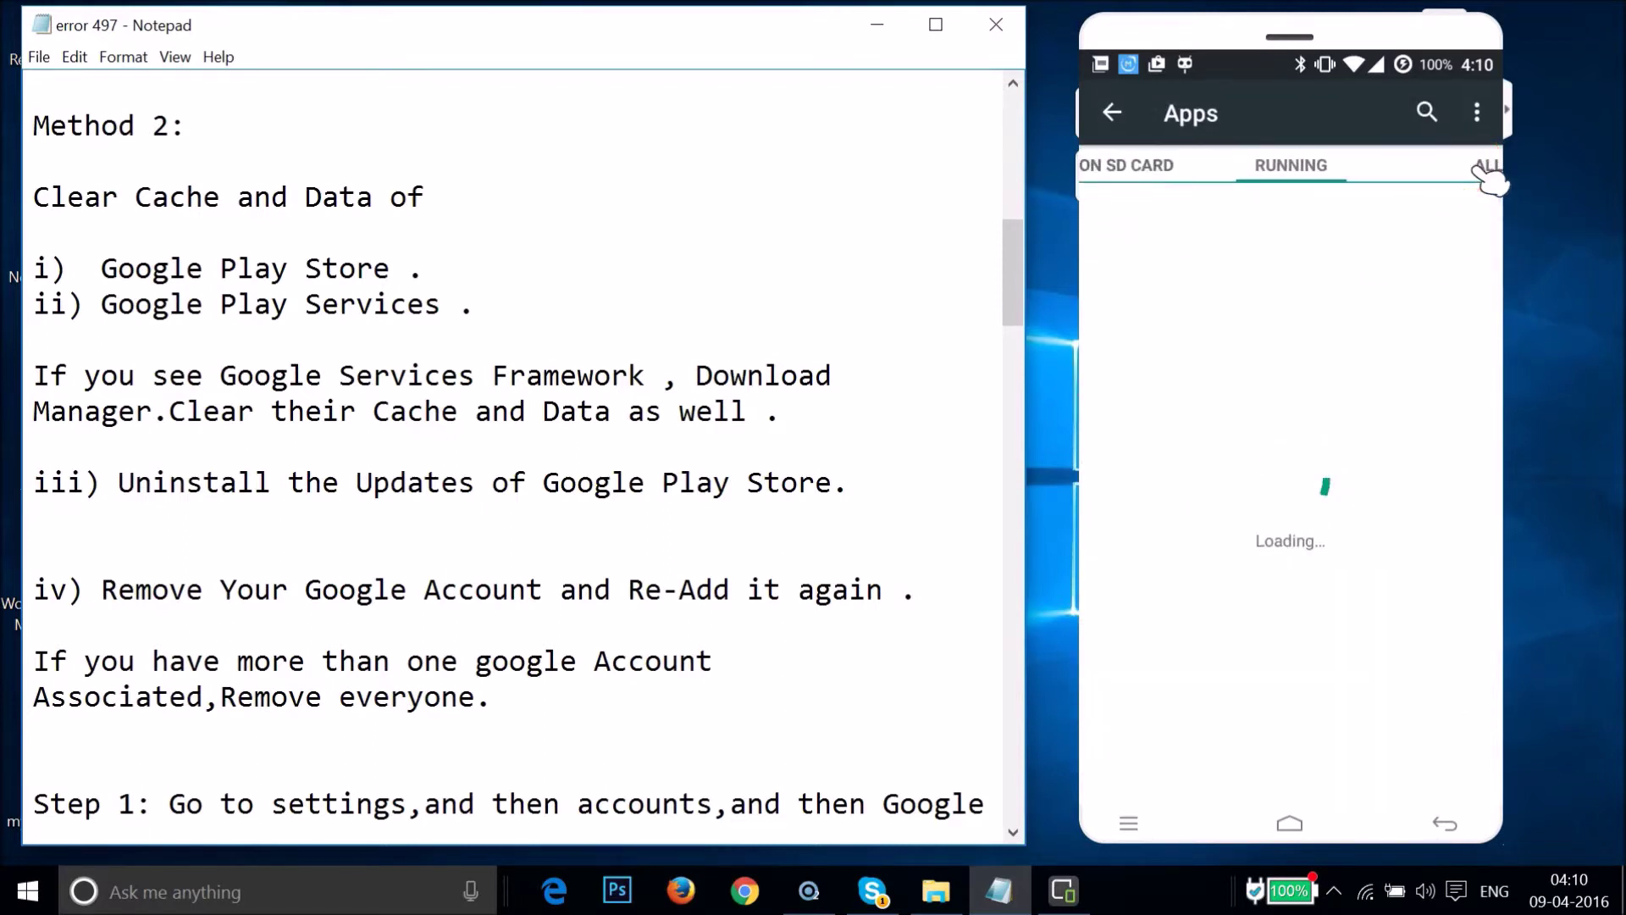
click(1488, 166)
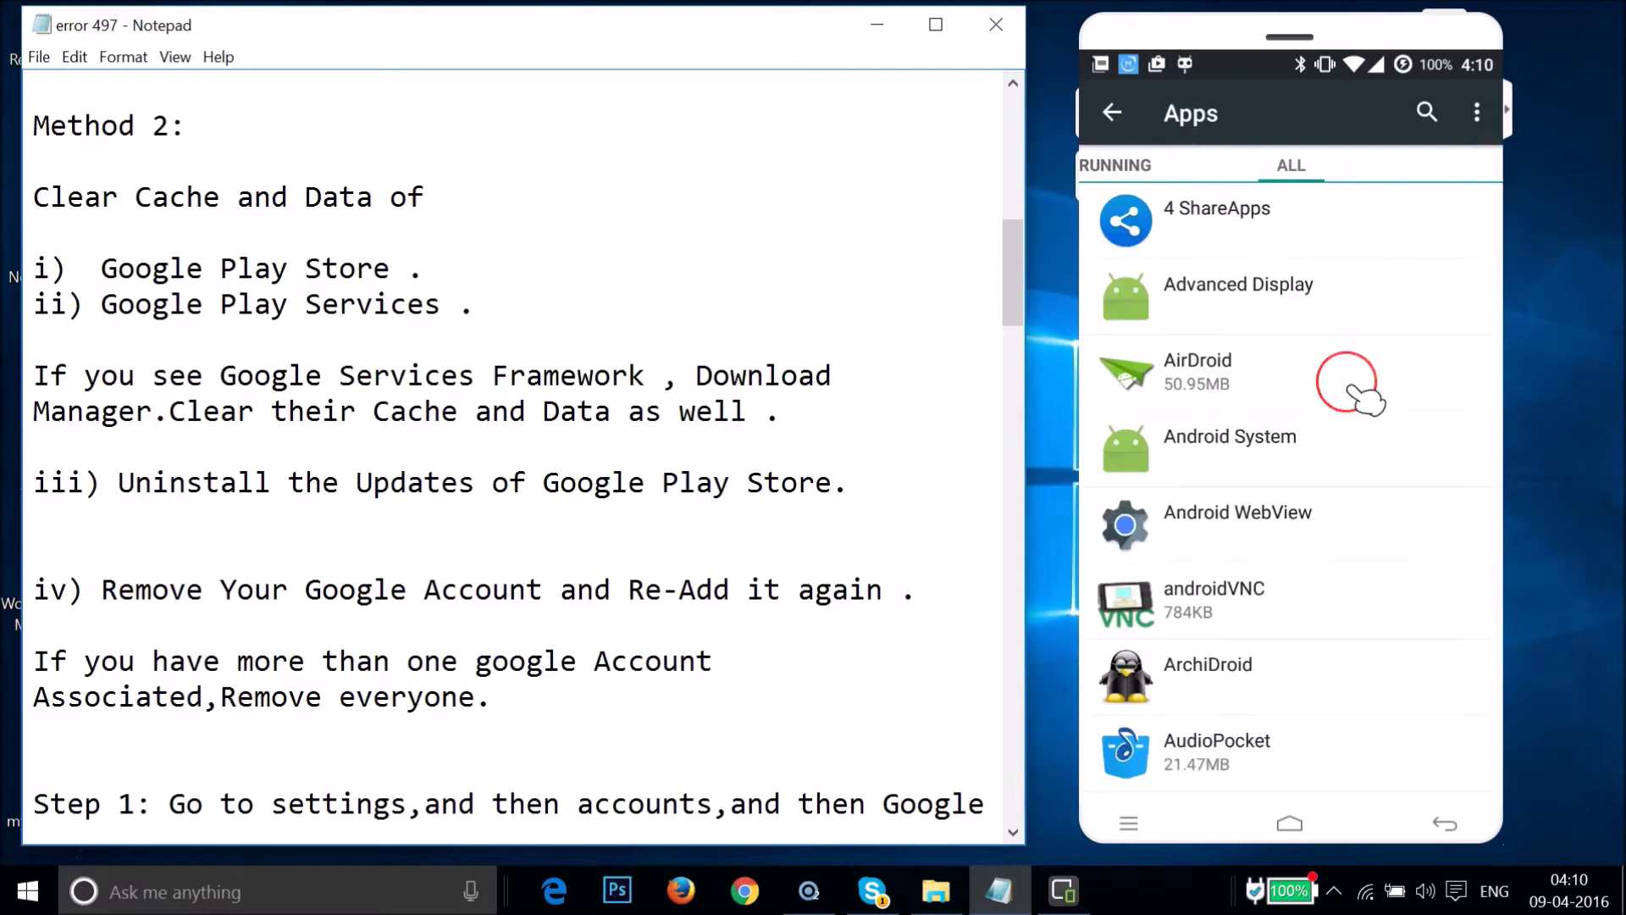
- Clear the app data of Google Play Store and return to the list of all apps
scroll(1350, 399, down, 10)
scroll(1365, 400, down, 15)
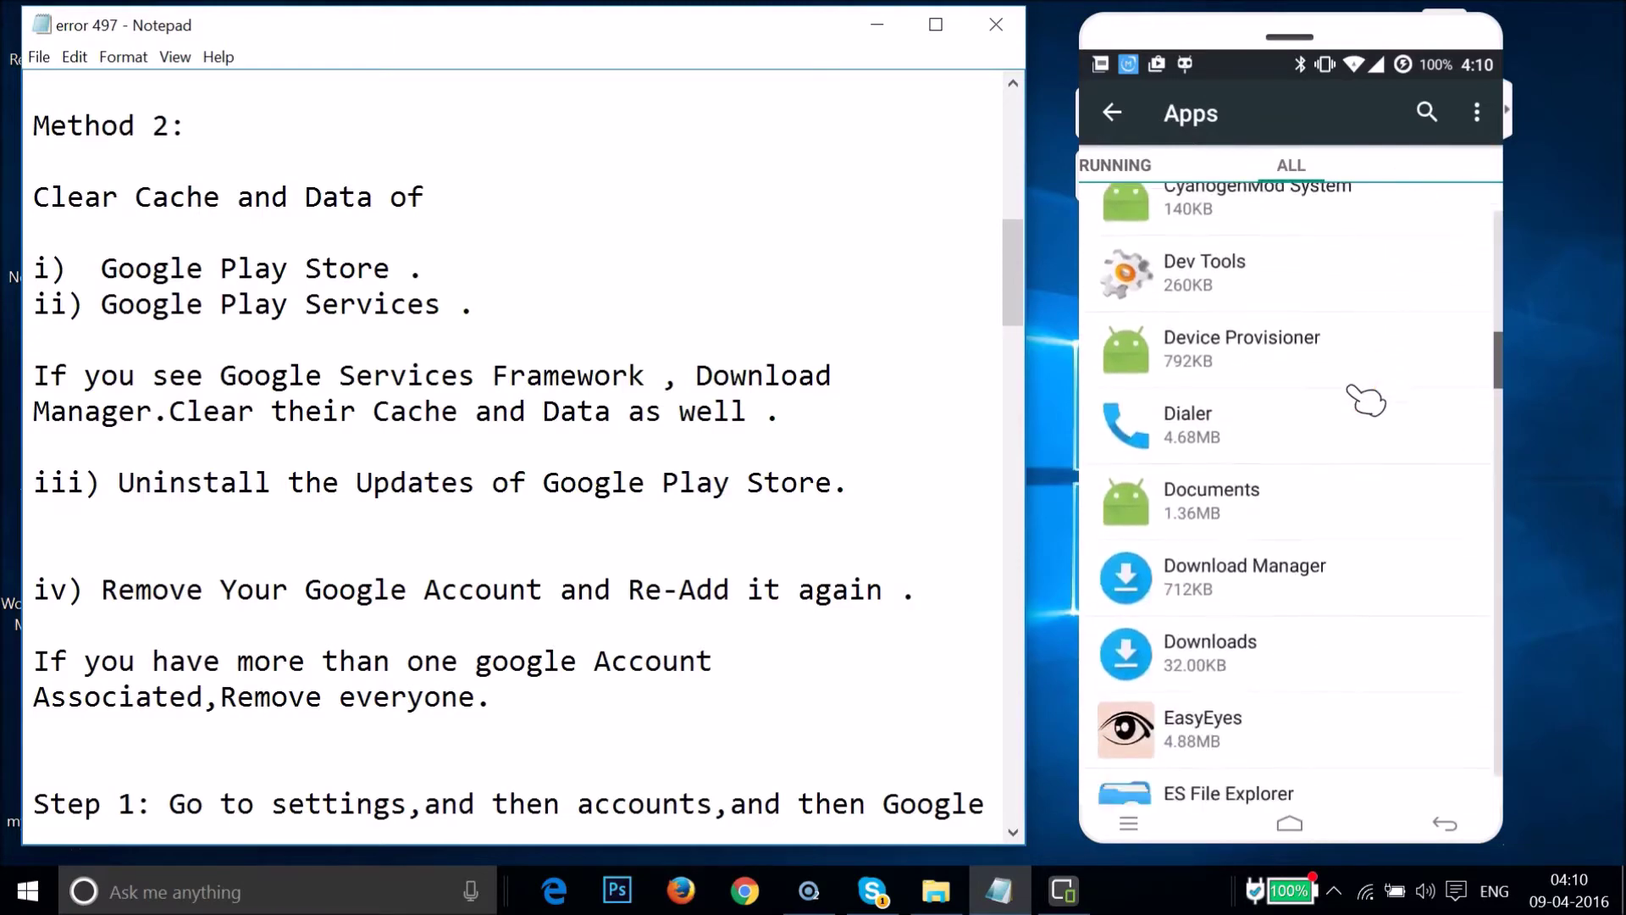
scroll(1360, 400, down, 9)
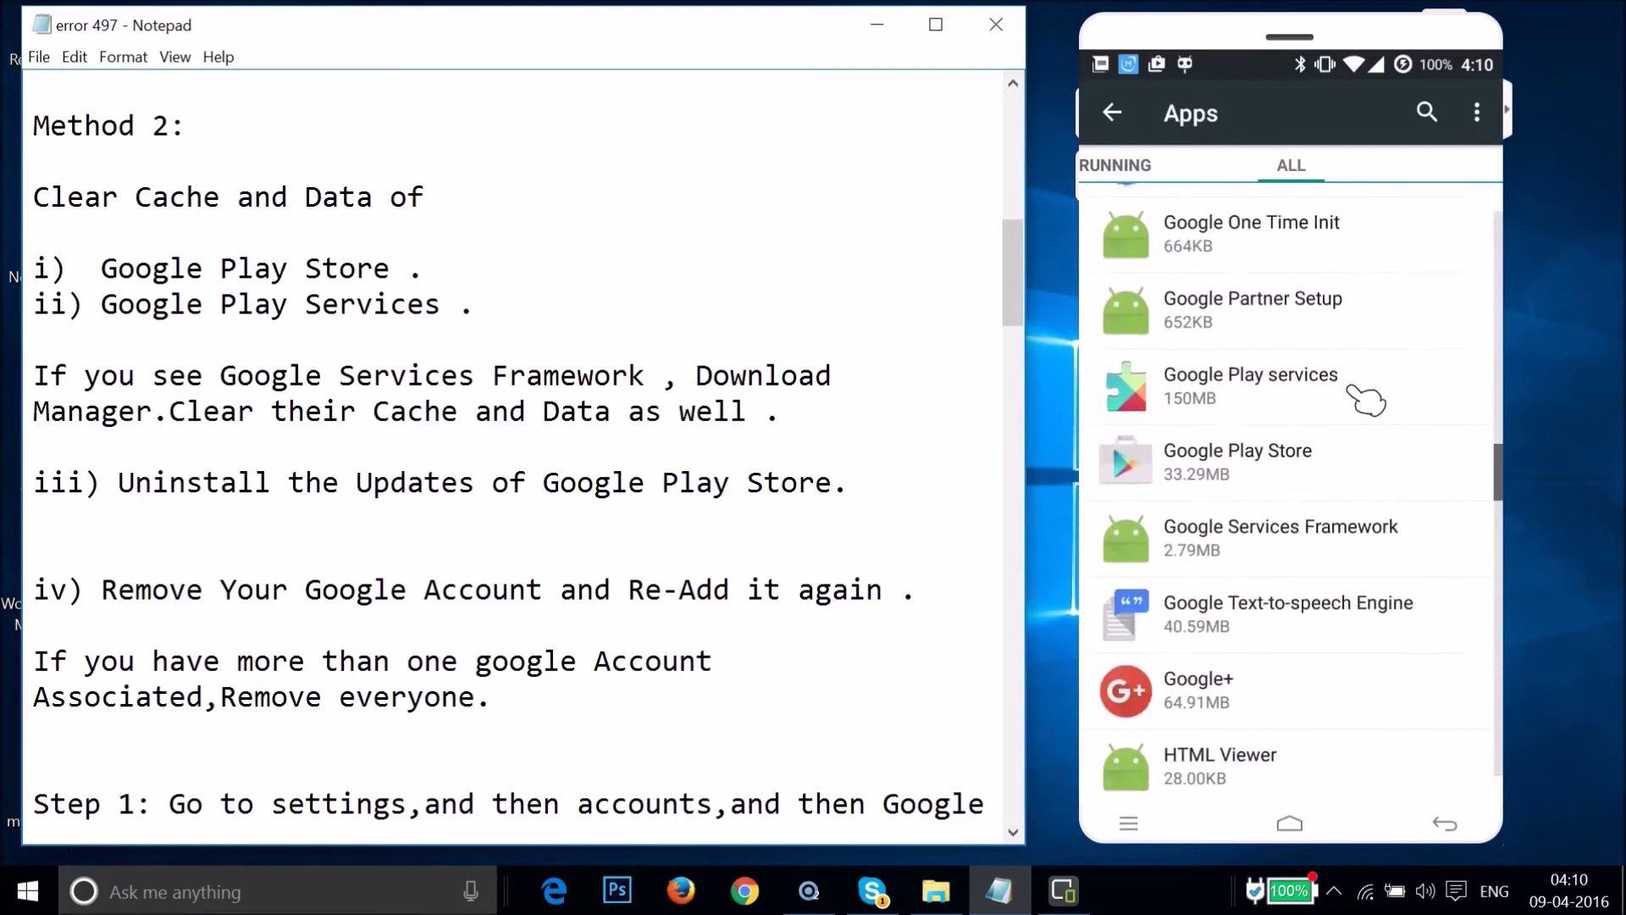
click(1239, 494)
click(1209, 464)
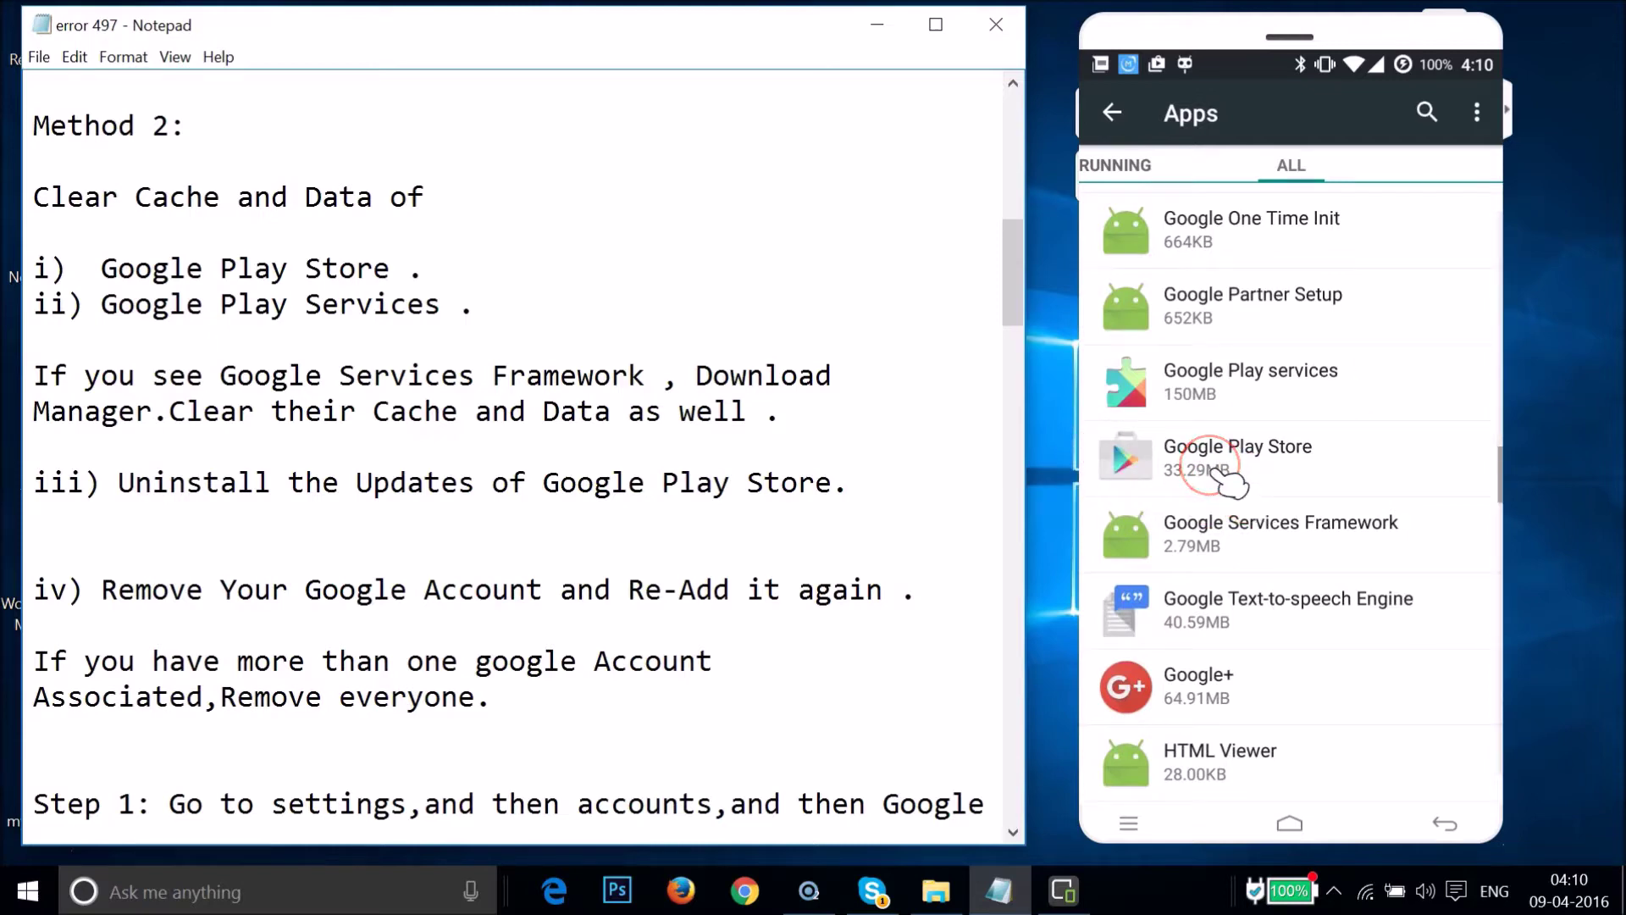
drag(1355, 443, 1418, 522)
drag(1160, 279, 1118, 122)
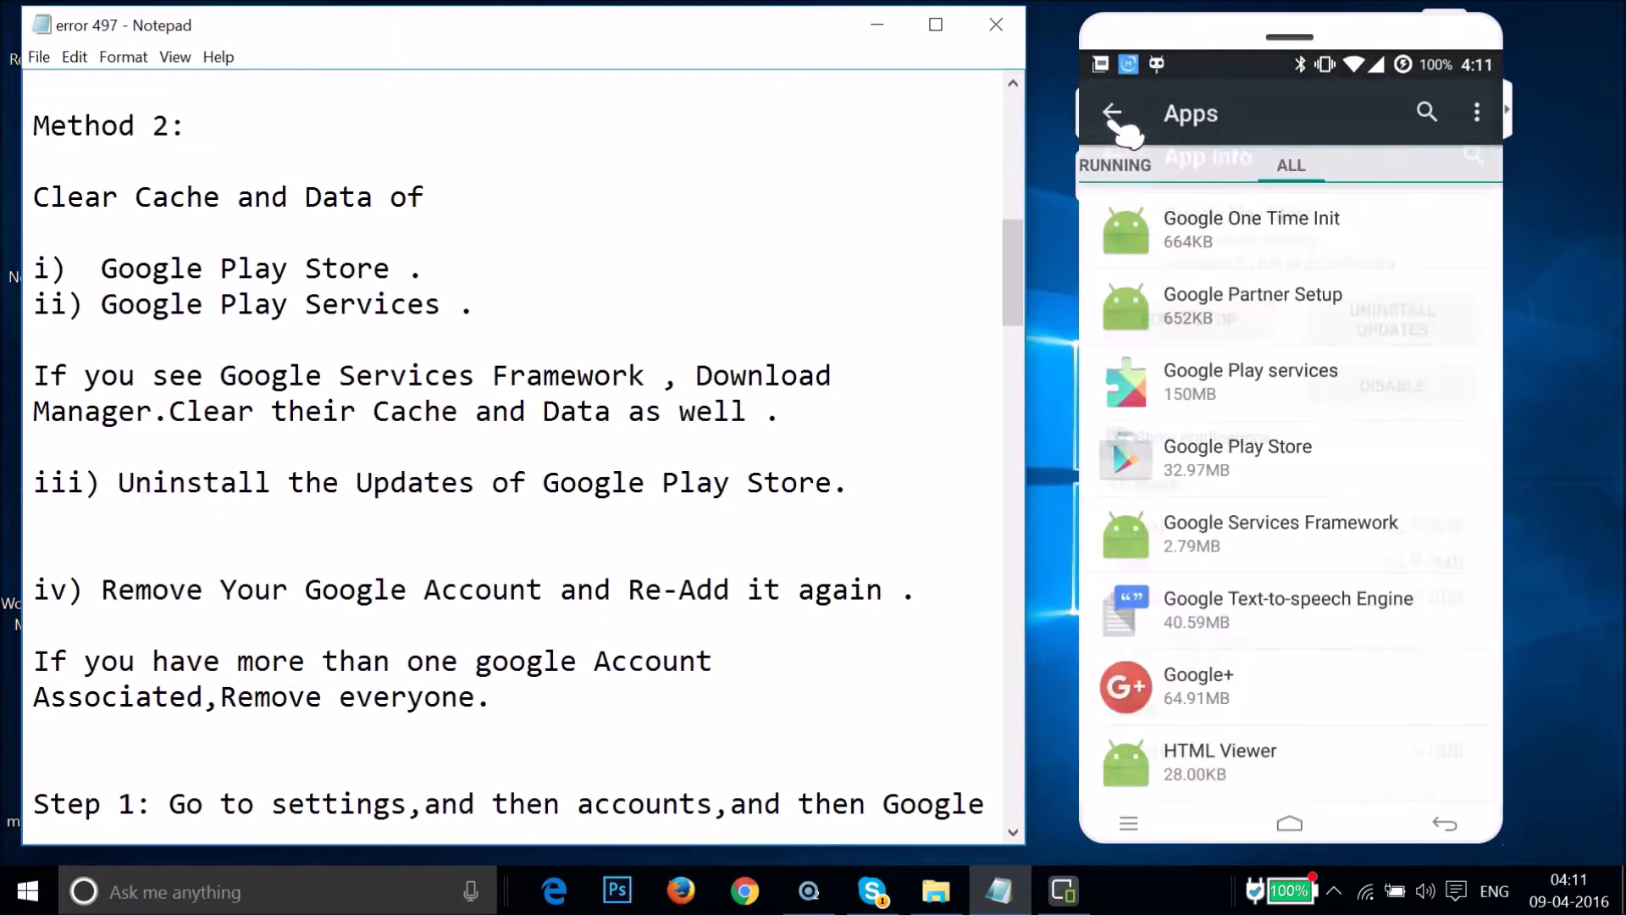
- Clear all data of Google Play services through its storage management and return to the app list
drag(1234, 465, 1229, 389)
drag(1184, 472, 1399, 604)
drag(1336, 675, 1355, 675)
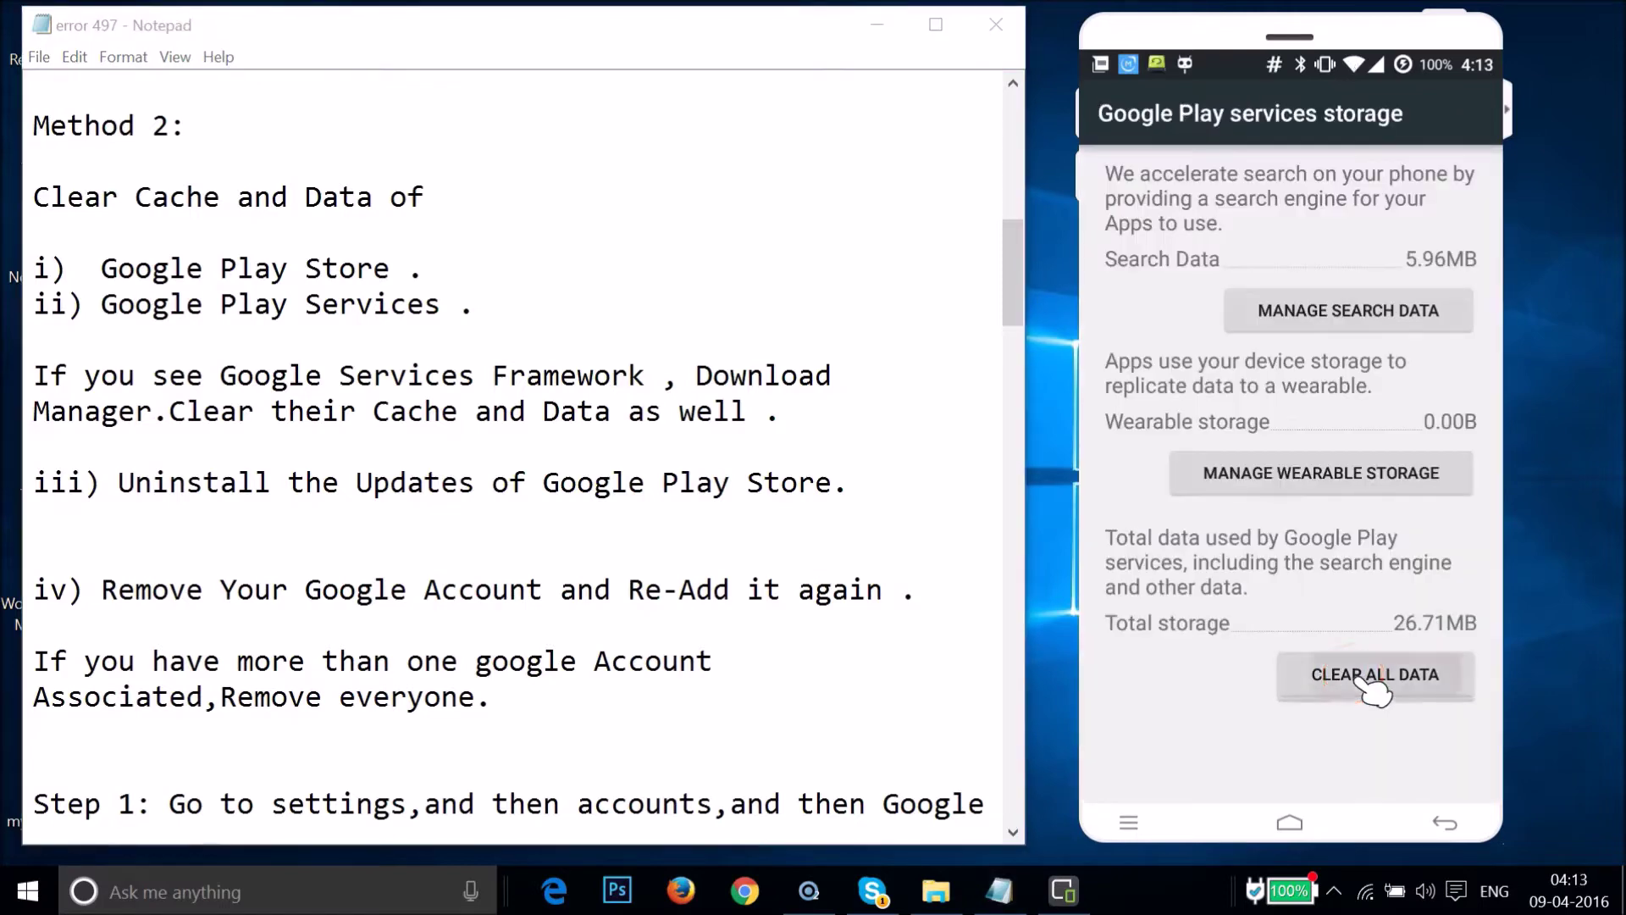
drag(1398, 515, 1425, 520)
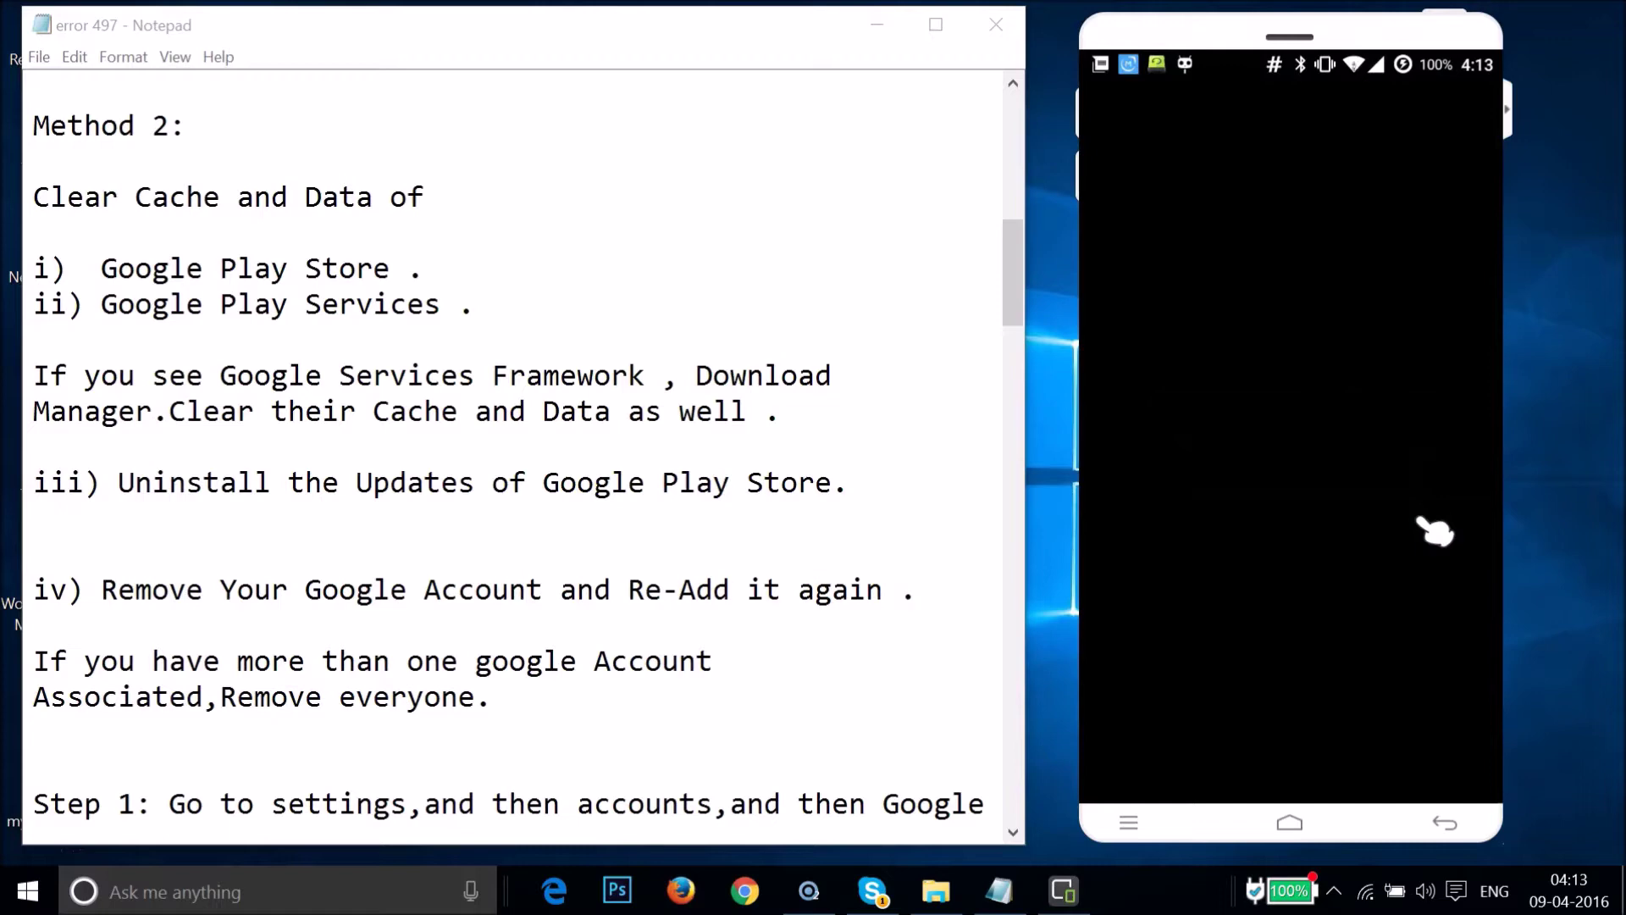
drag(1117, 119, 1135, 135)
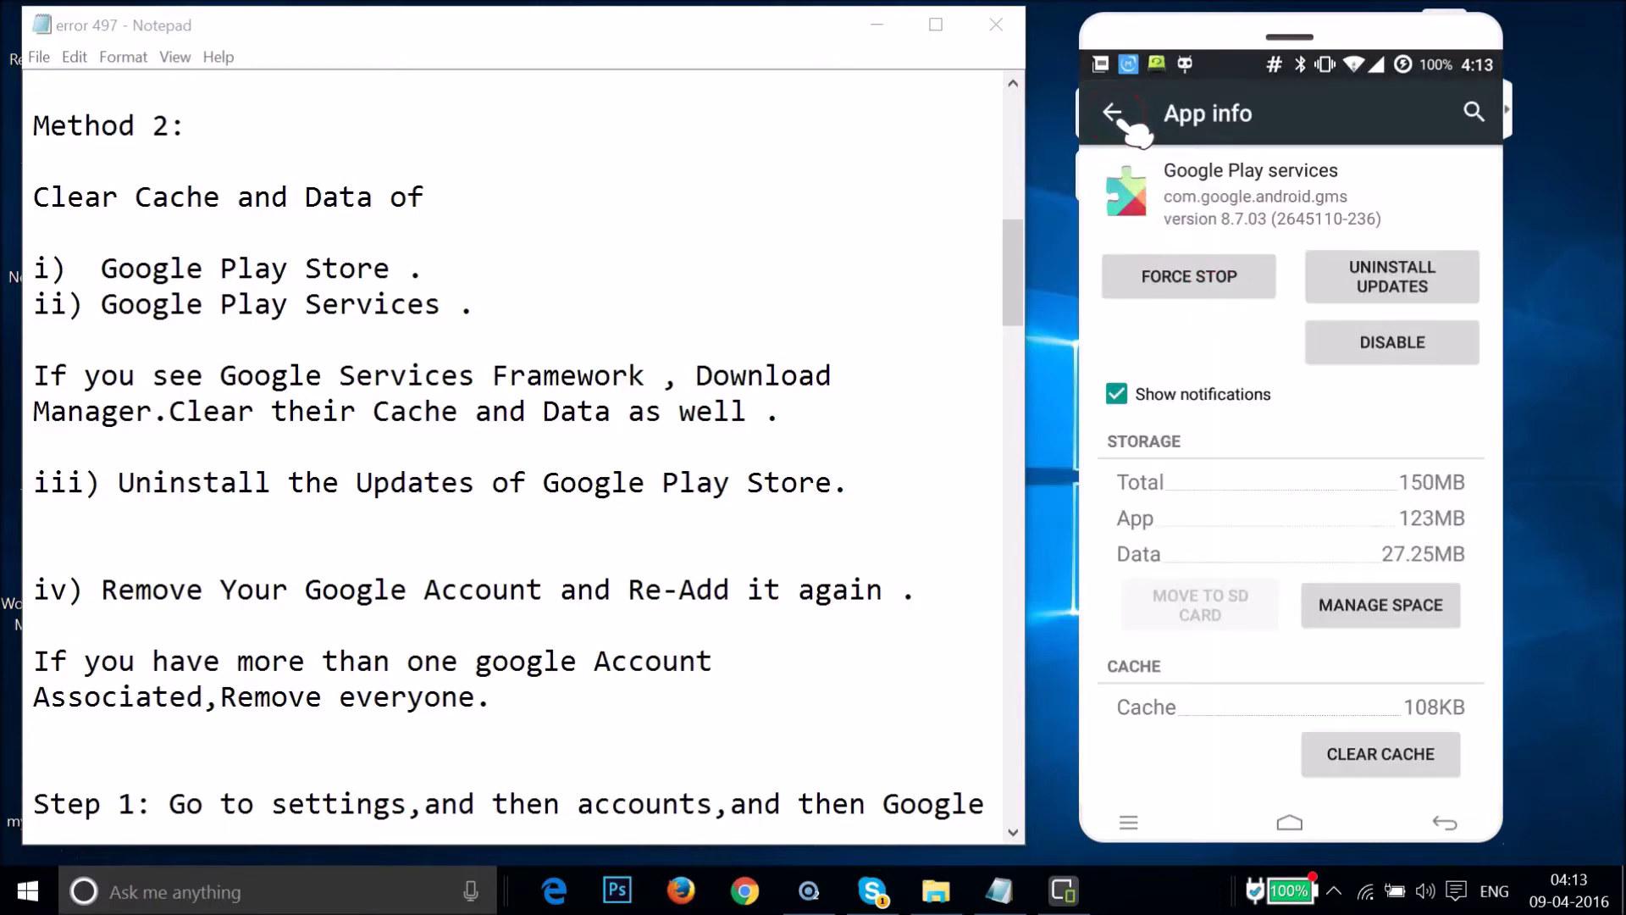
click(1120, 119)
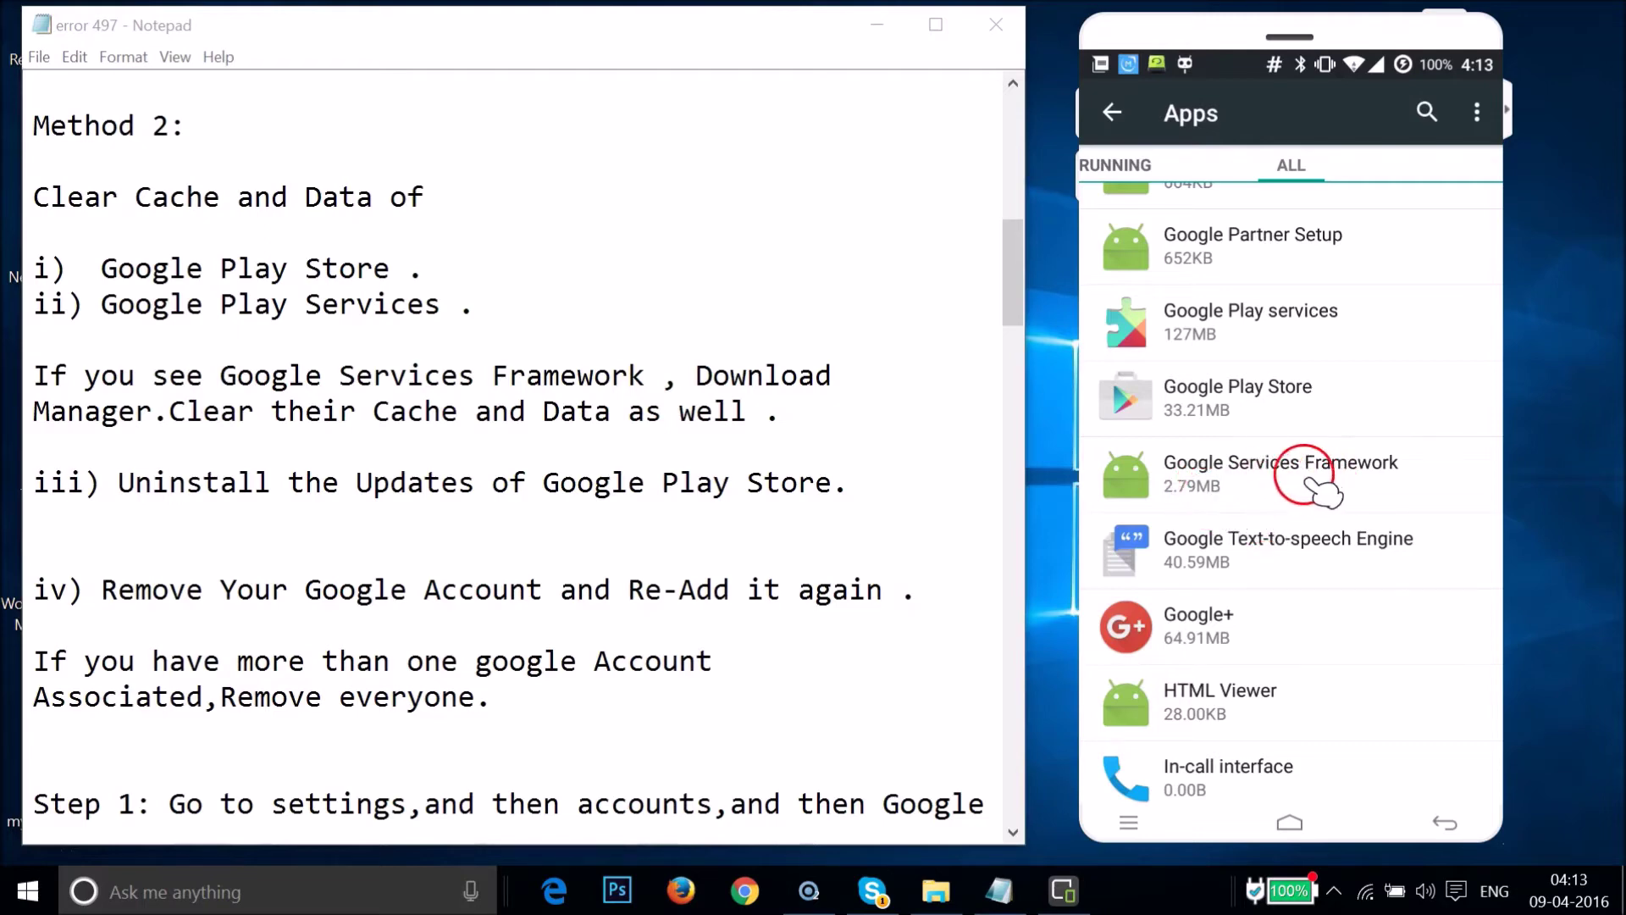
- Clear the app data of Google Services Framework and return to the app list
click(1323, 492)
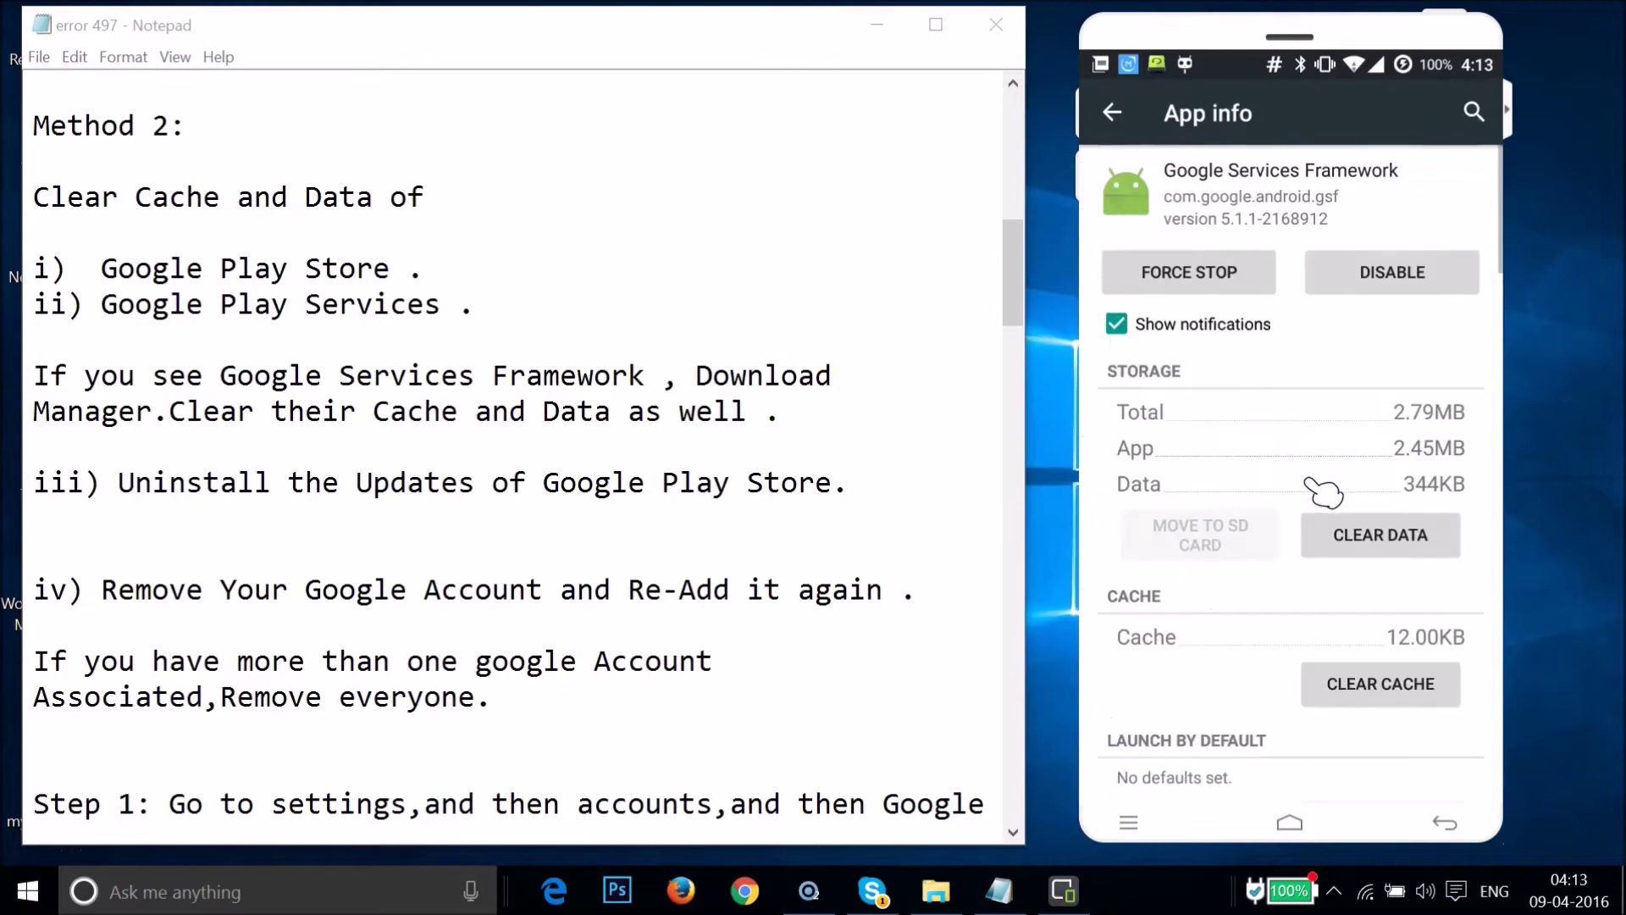
click(1381, 534)
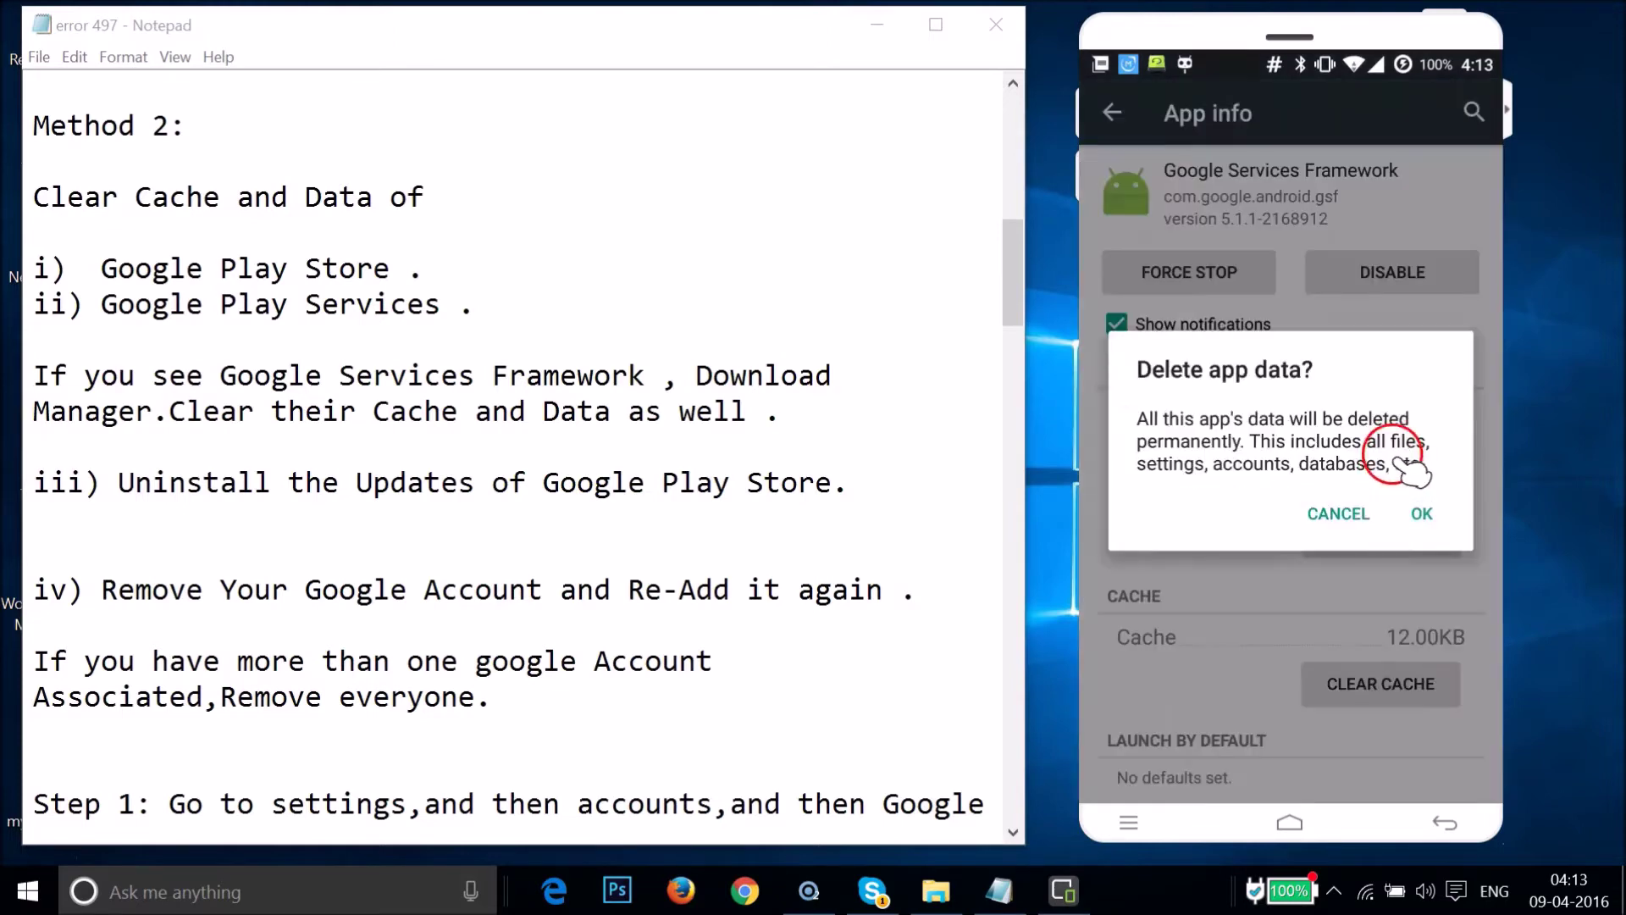
click(1421, 515)
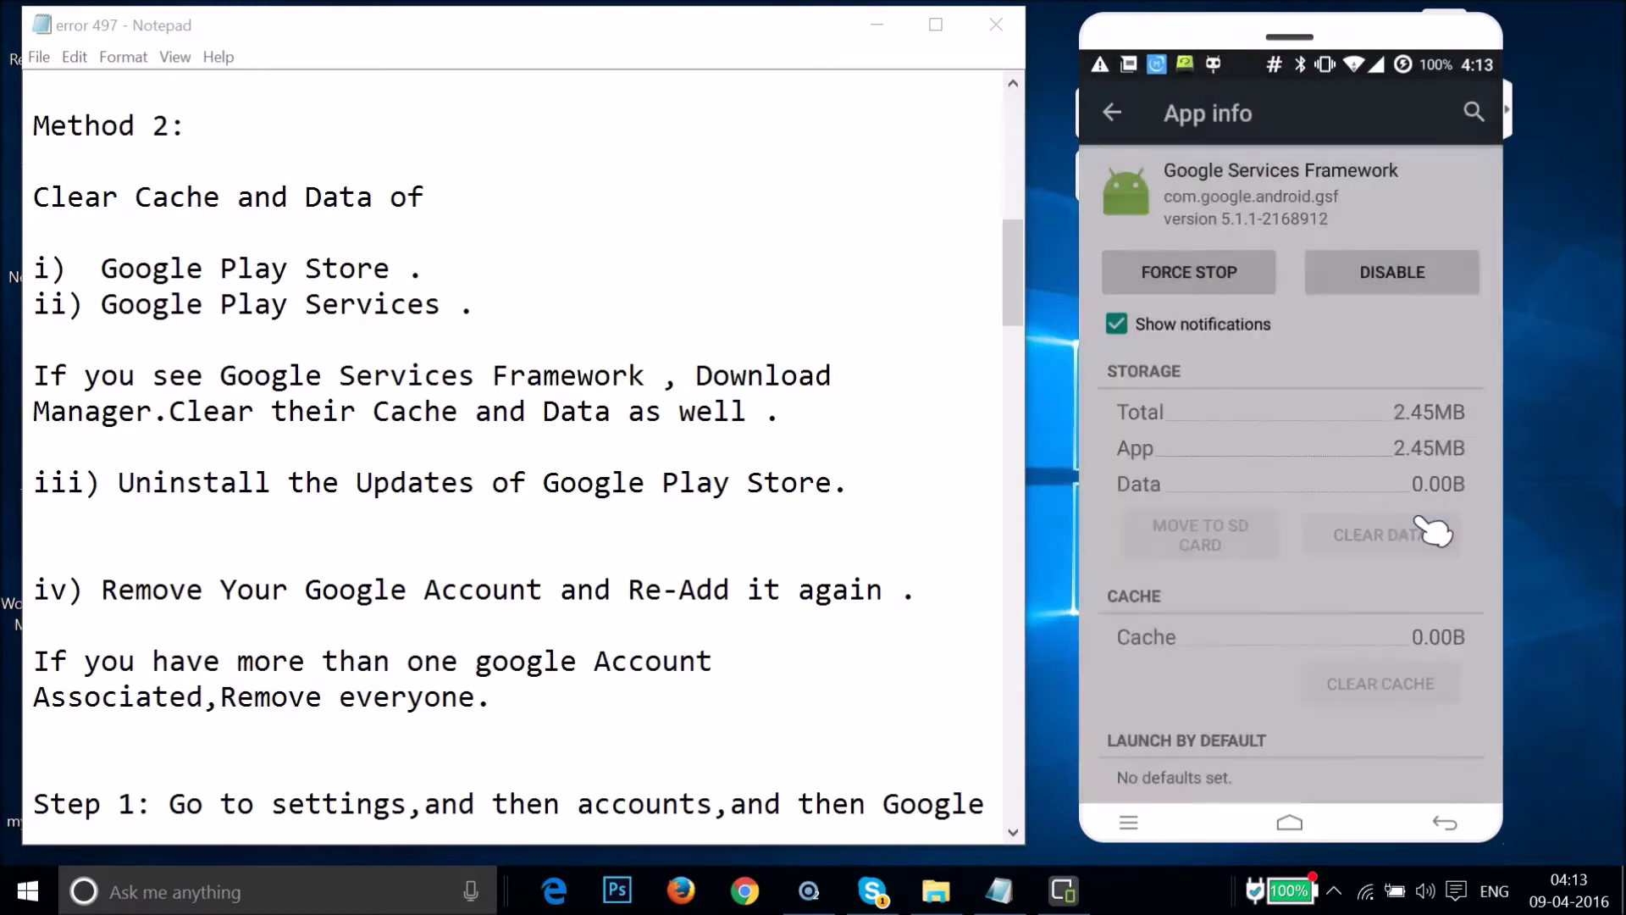
click(1117, 114)
click(1237, 318)
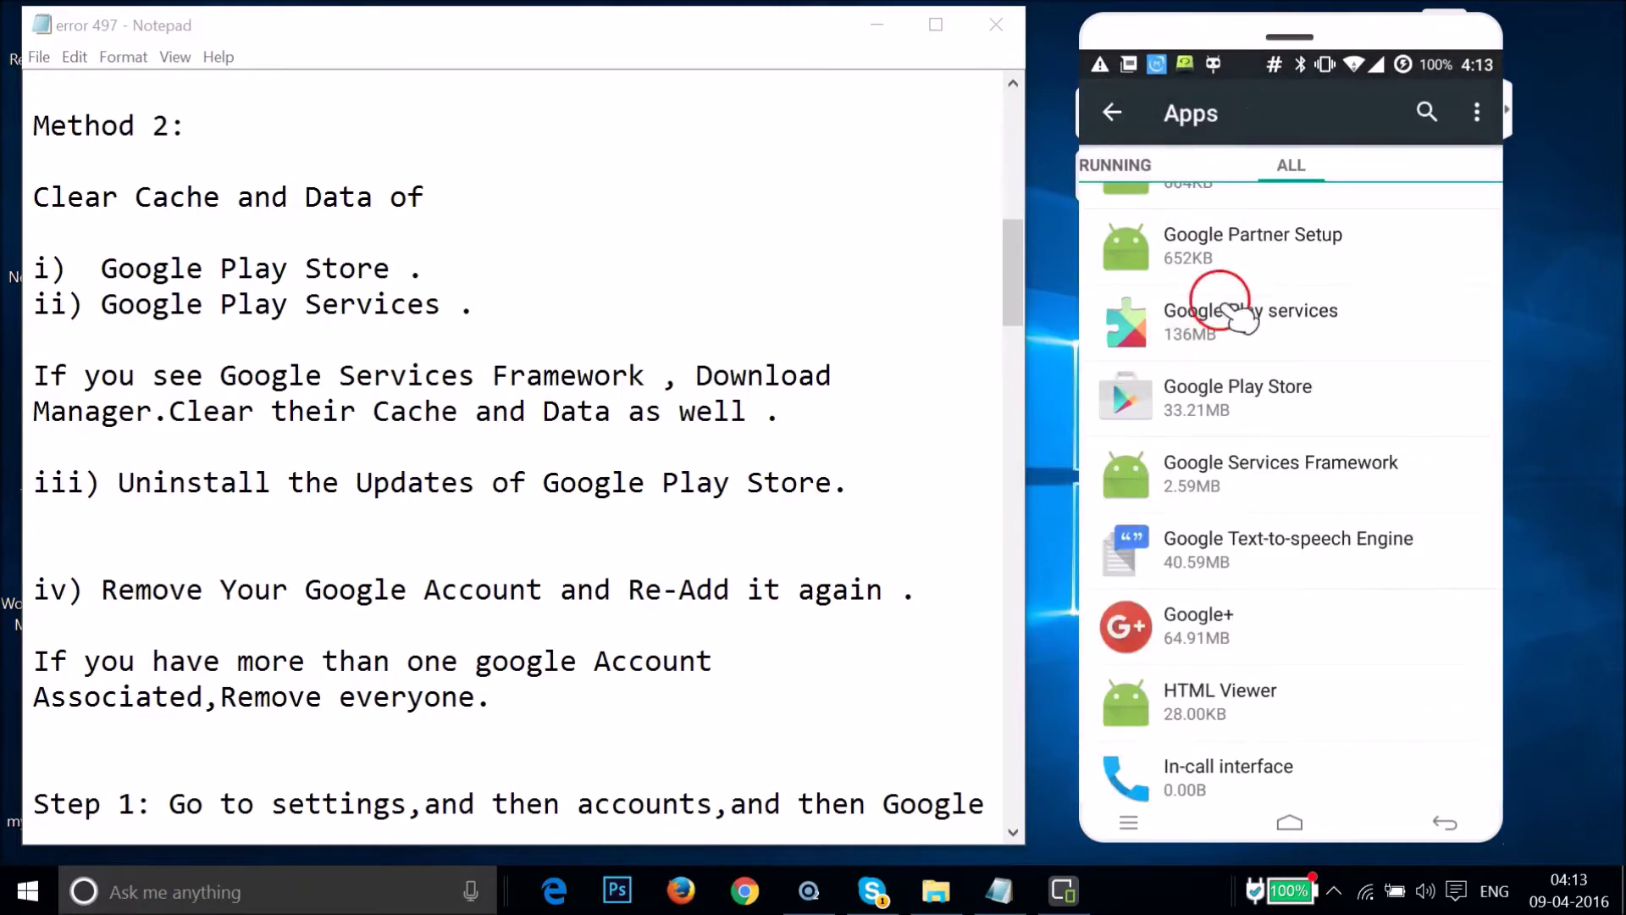
- Clear the app data of Download Manager and return to the list of all apps
scroll(1256, 341, up, 10)
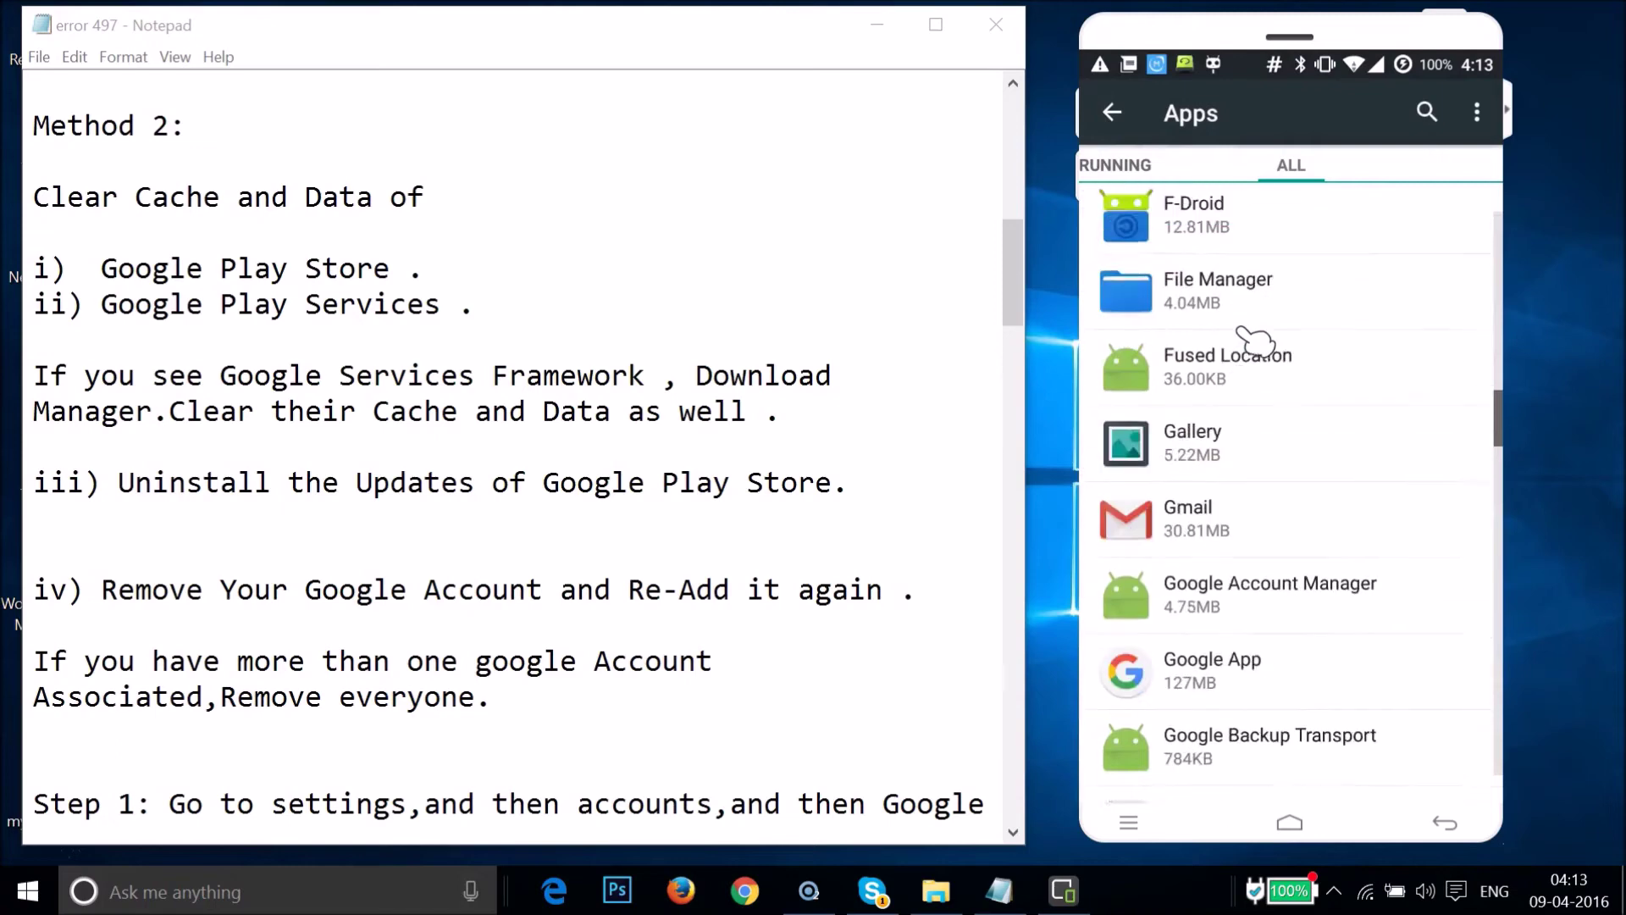
scroll(1256, 342, up, 5)
scroll(1254, 331, down, 4)
click(1267, 493)
click(1238, 468)
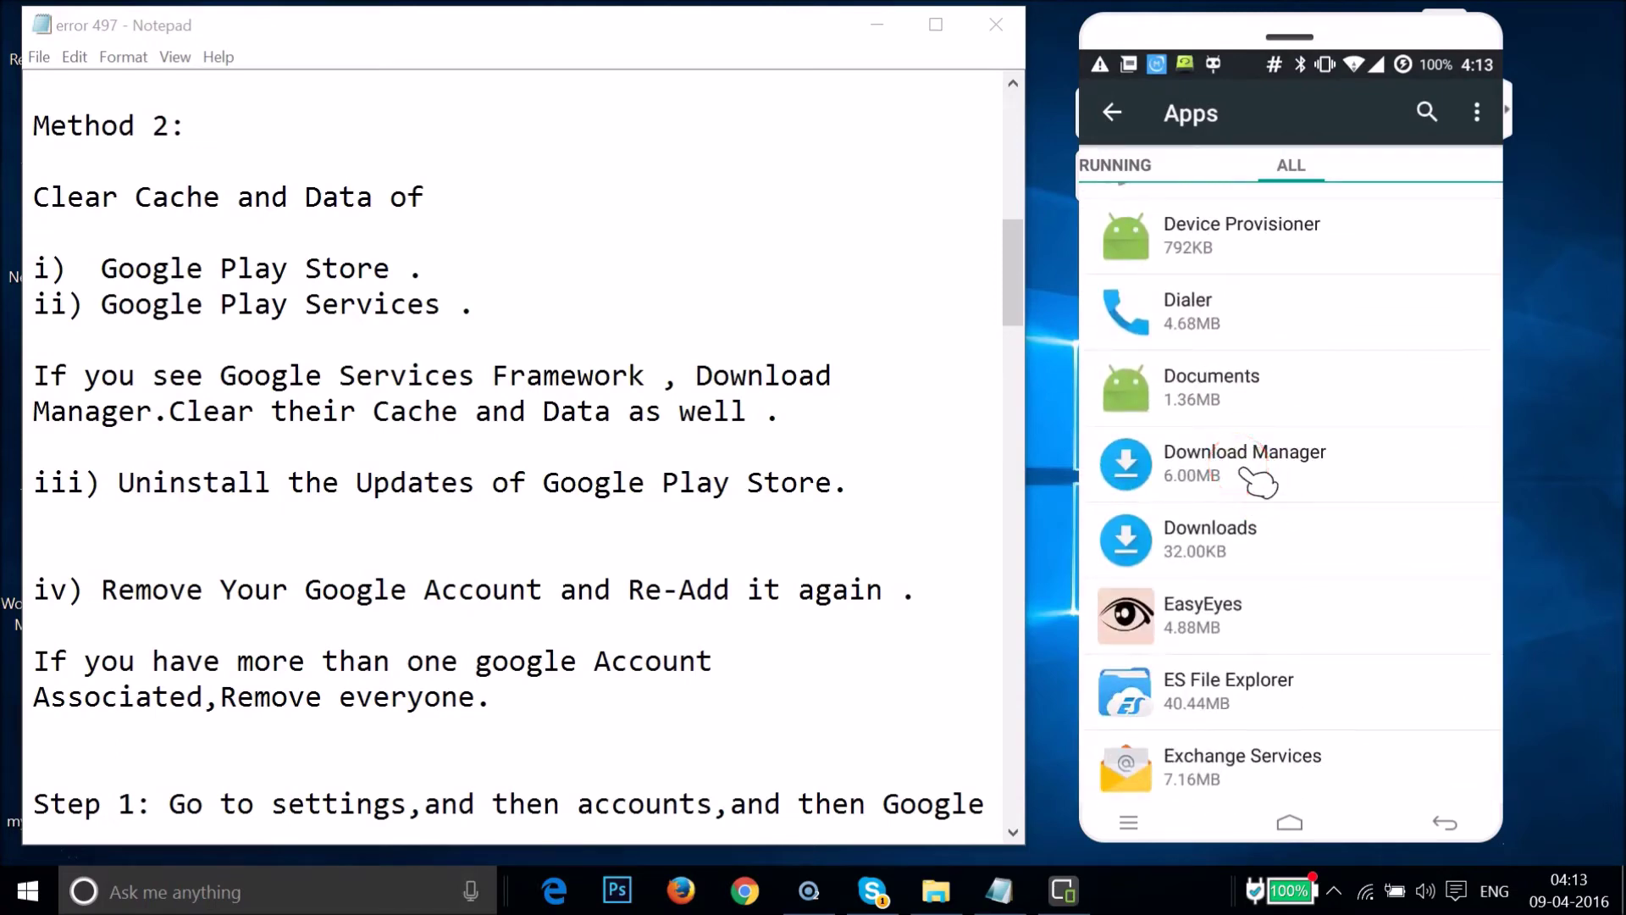
click(1431, 529)
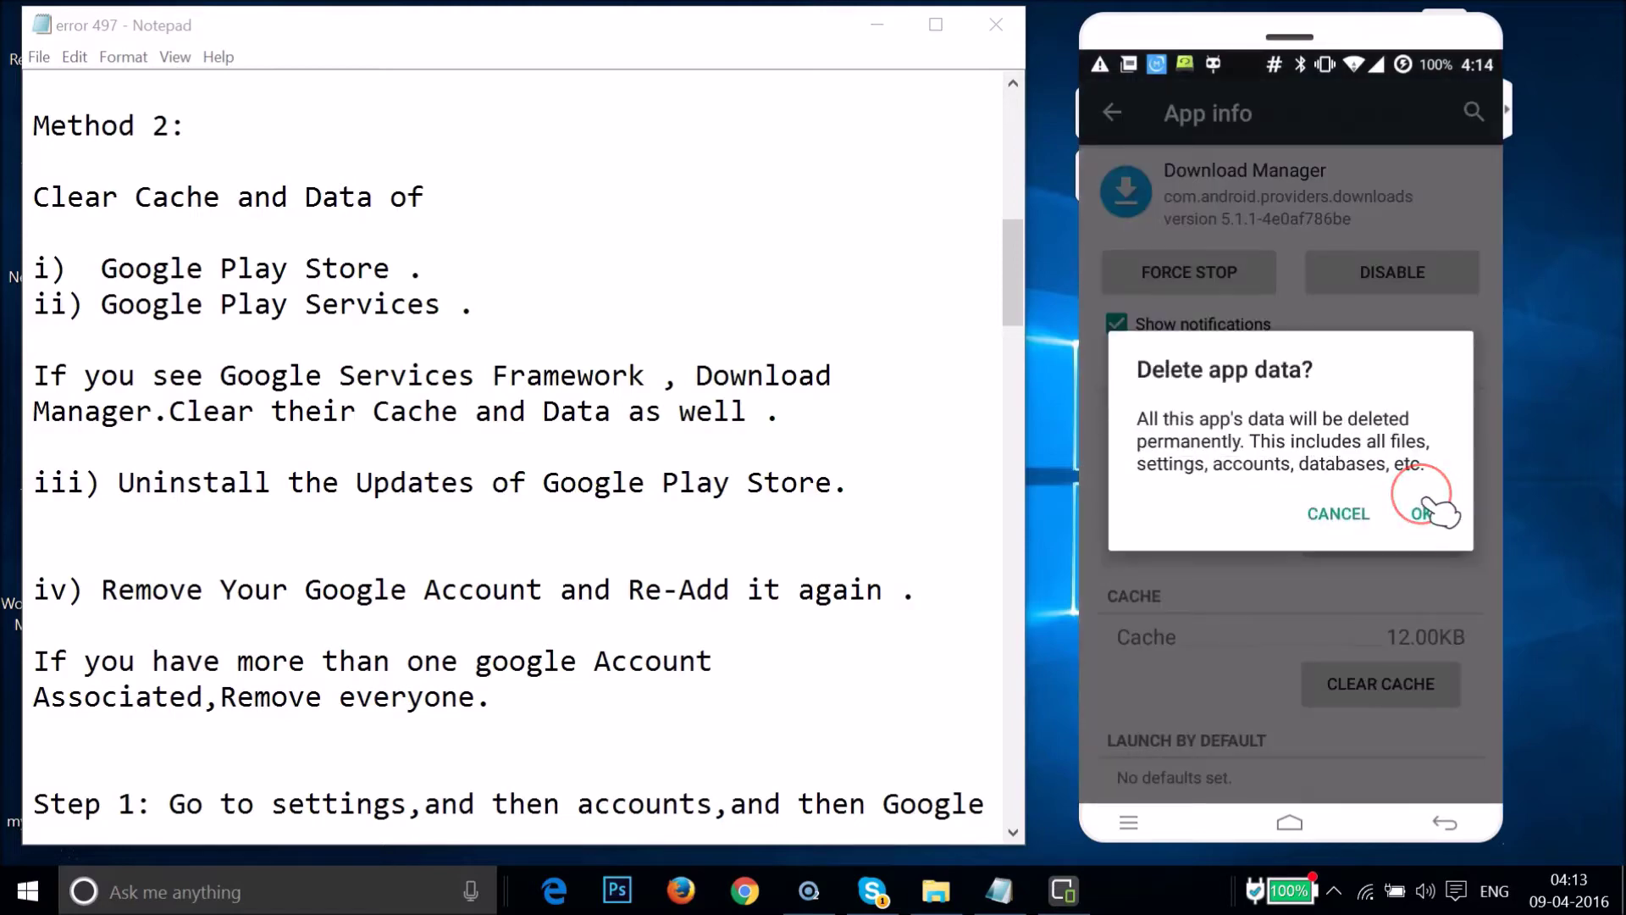
click(1421, 511)
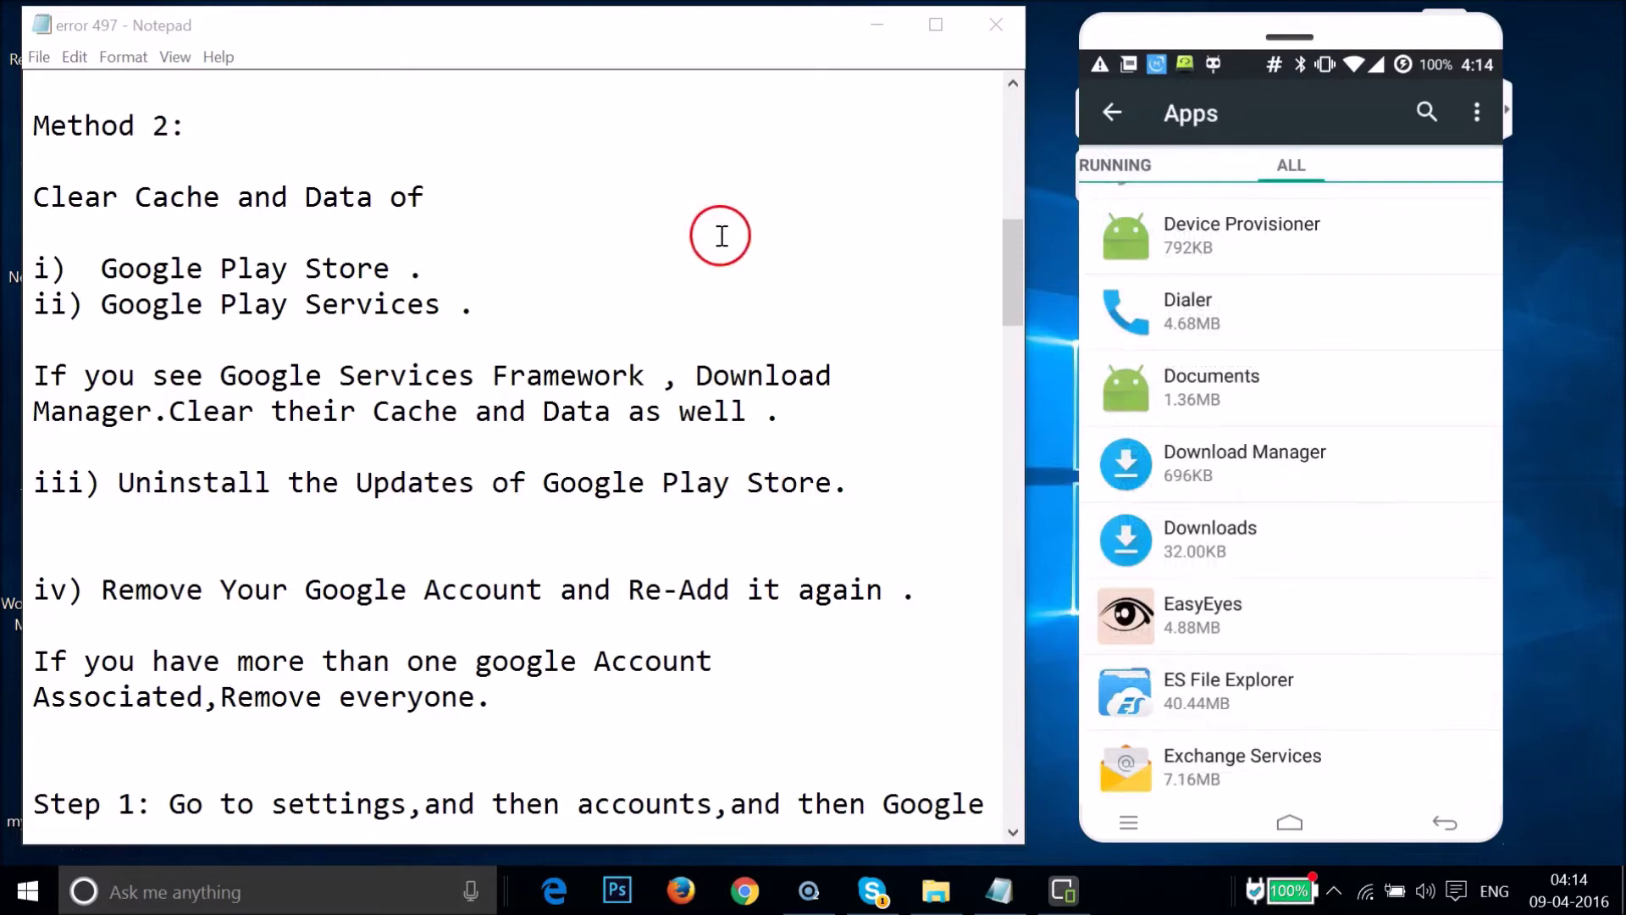
- Uninstall the updates of Google Play Store, replacing it with the factory version, and leave its app info
scroll(1304, 466, down, 15)
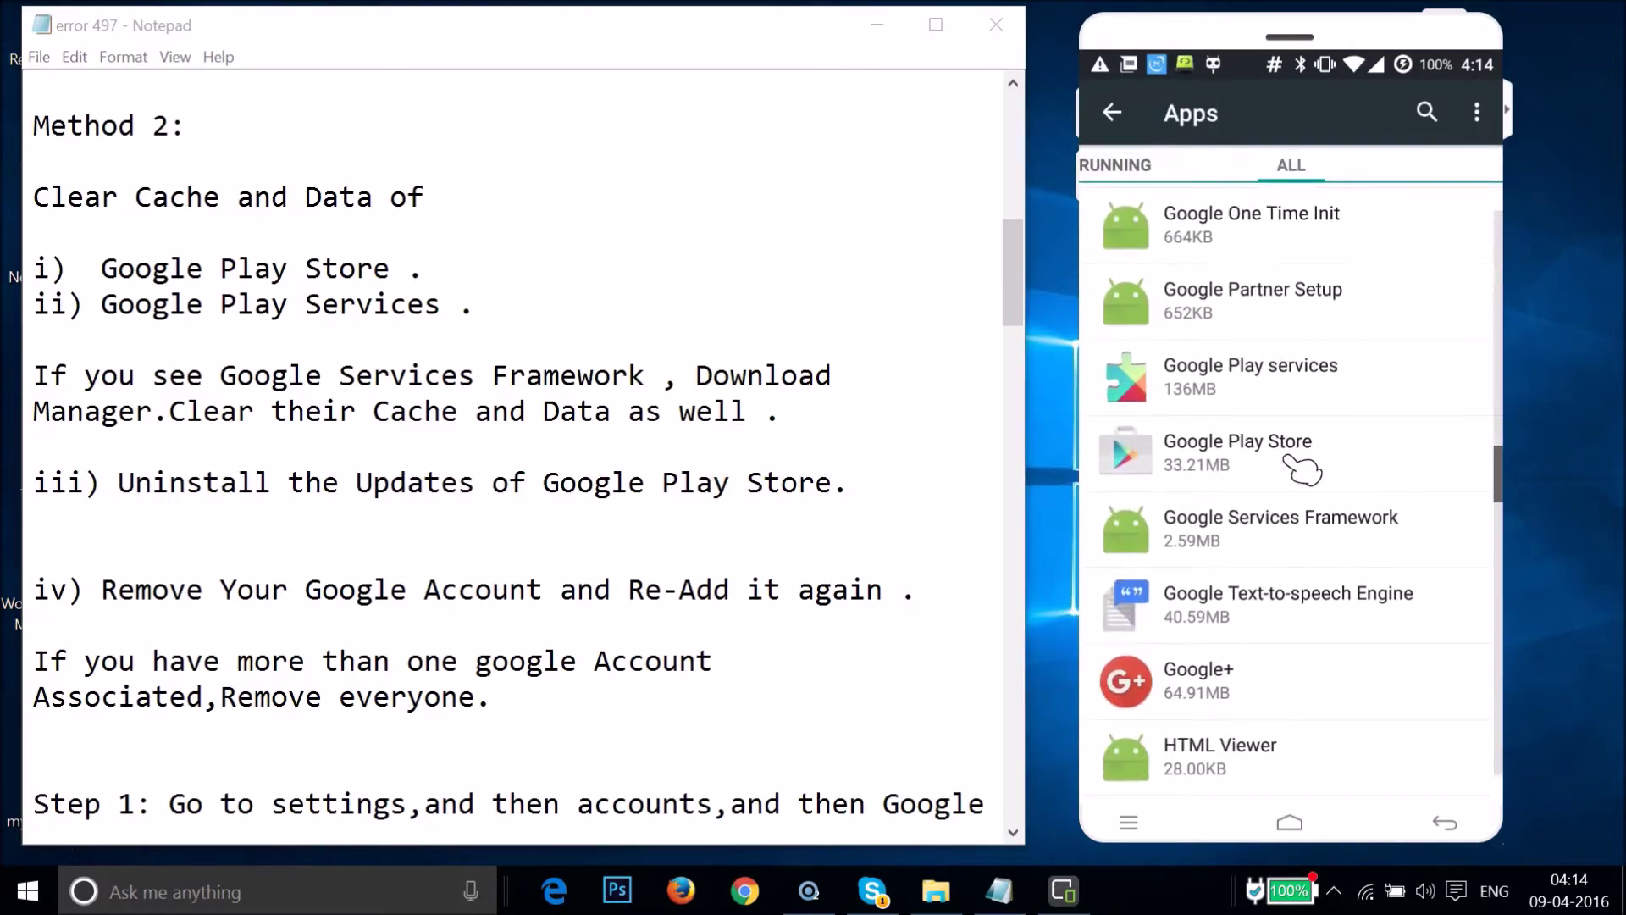
click(1219, 461)
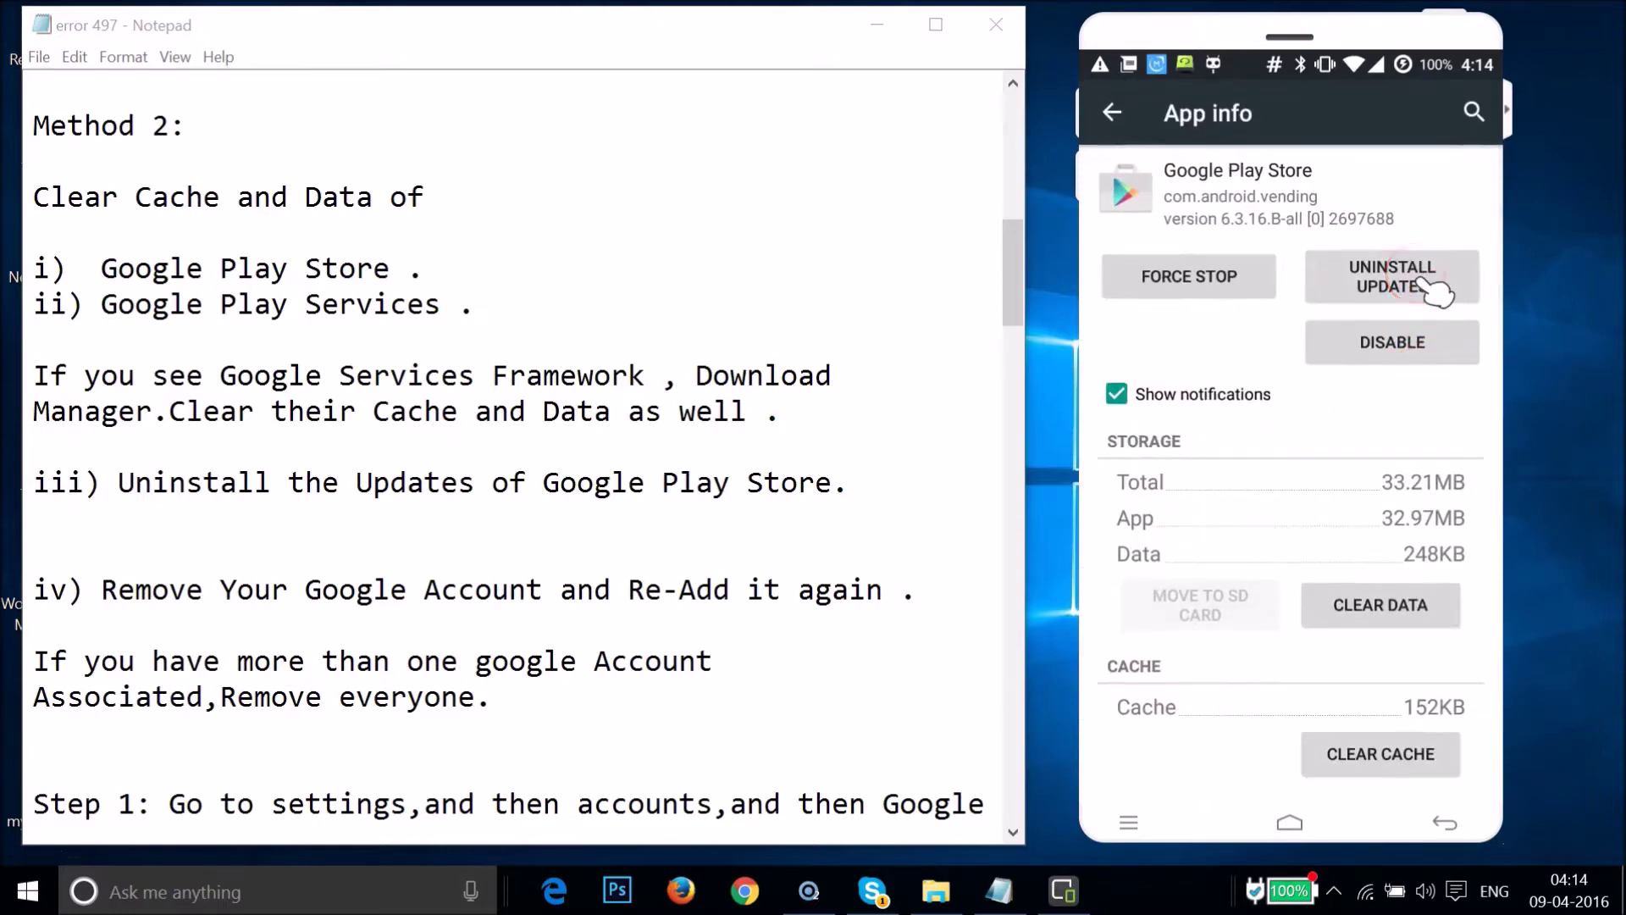
click(1431, 288)
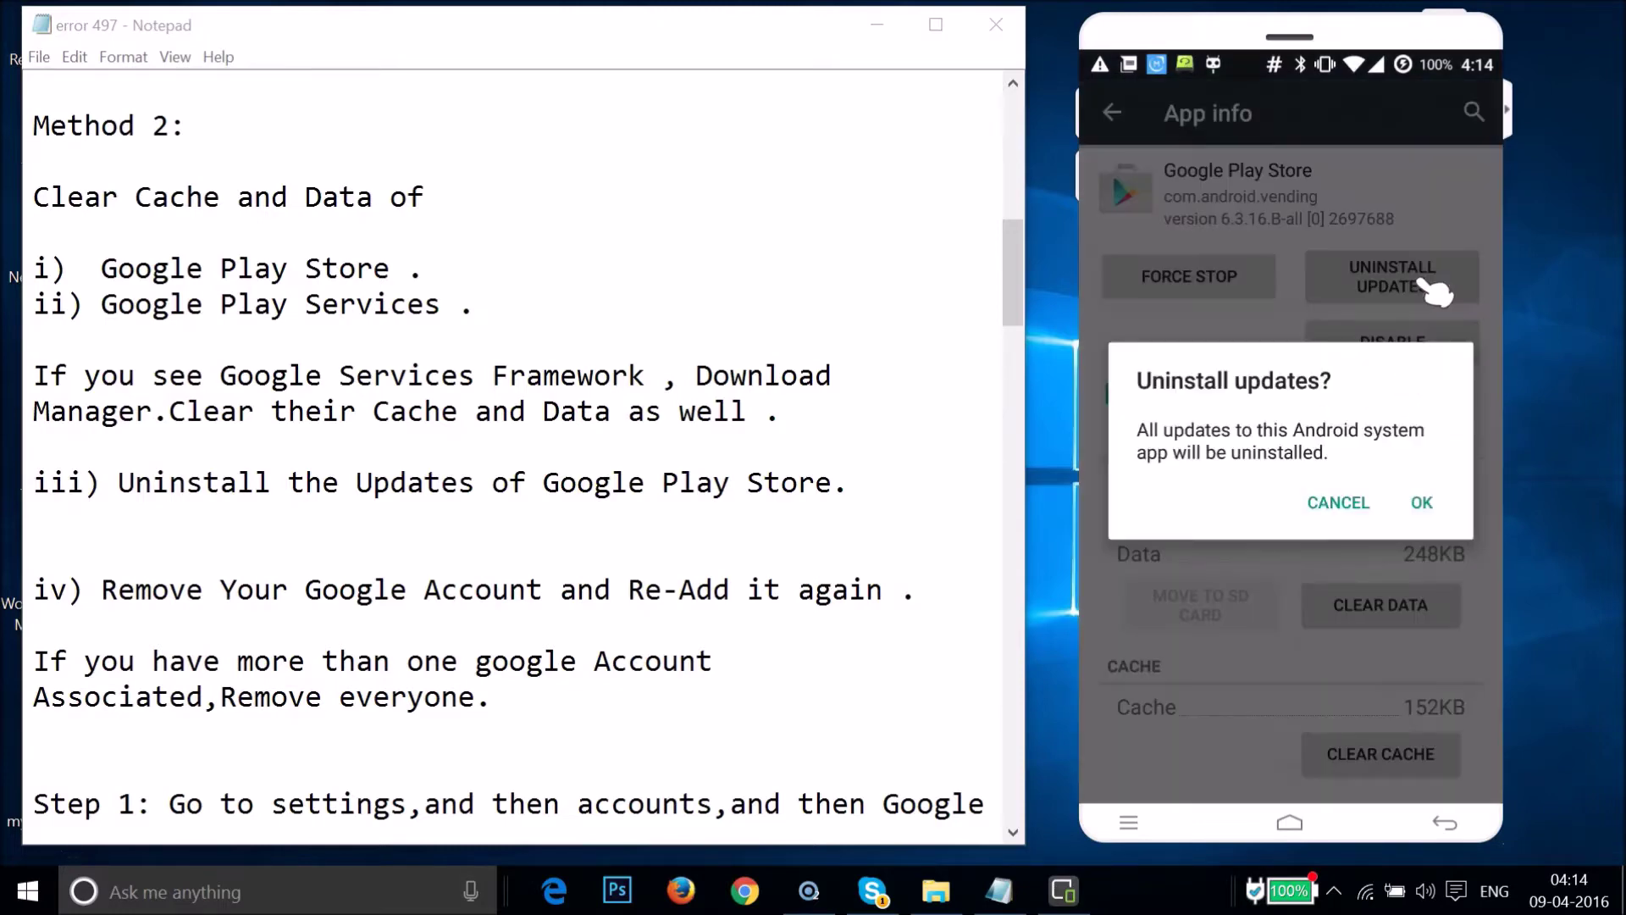
click(1428, 505)
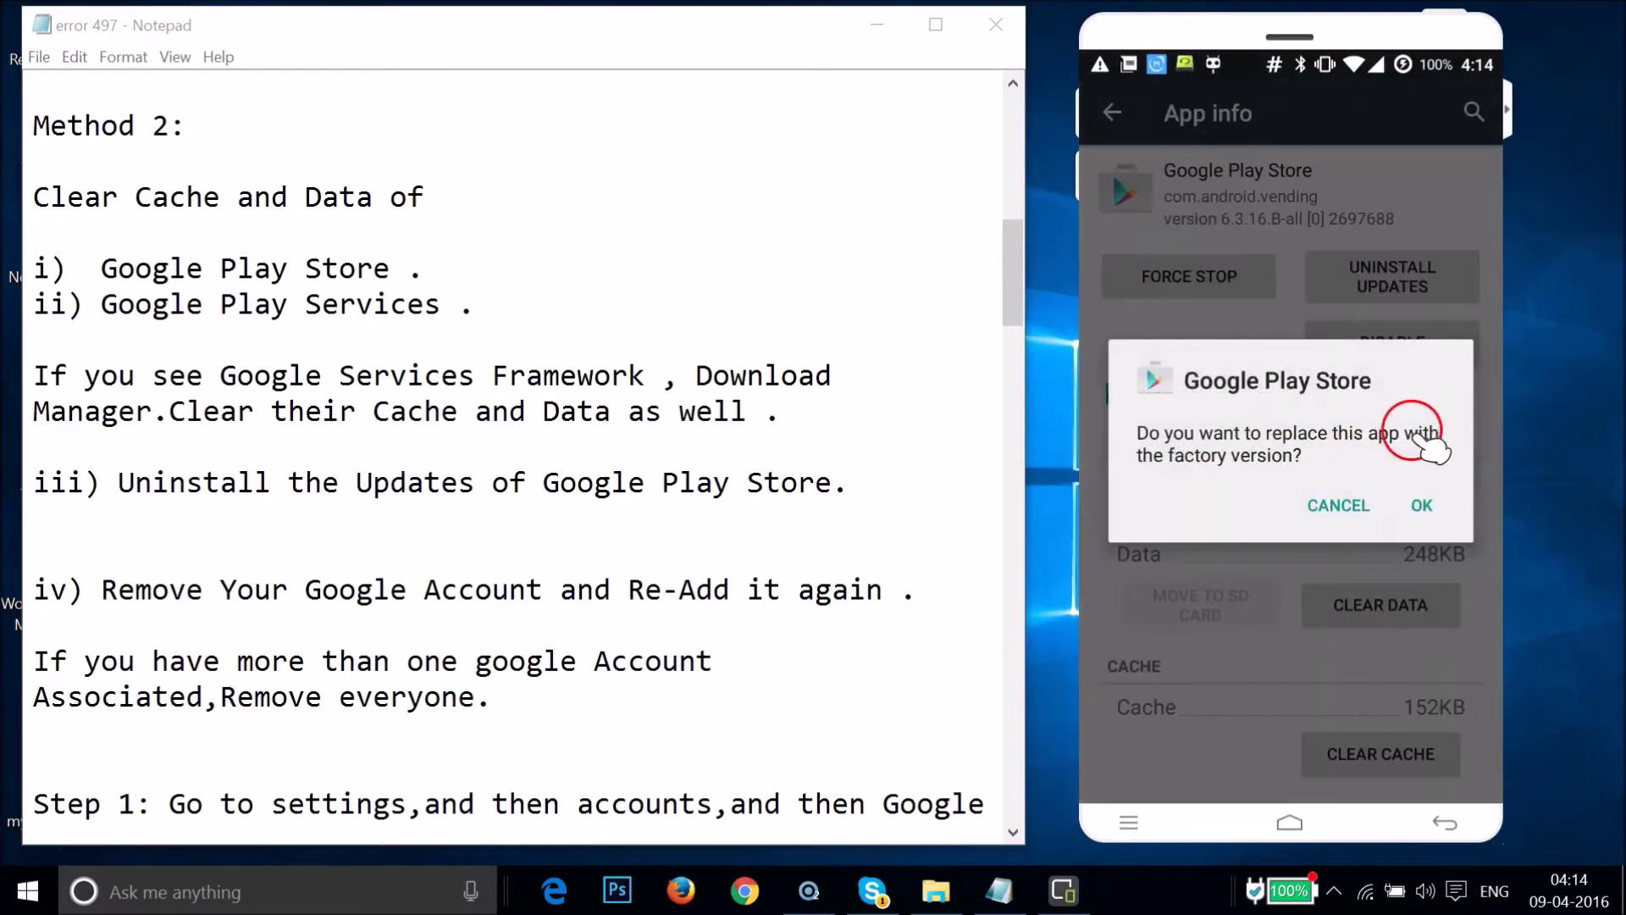
click(1428, 505)
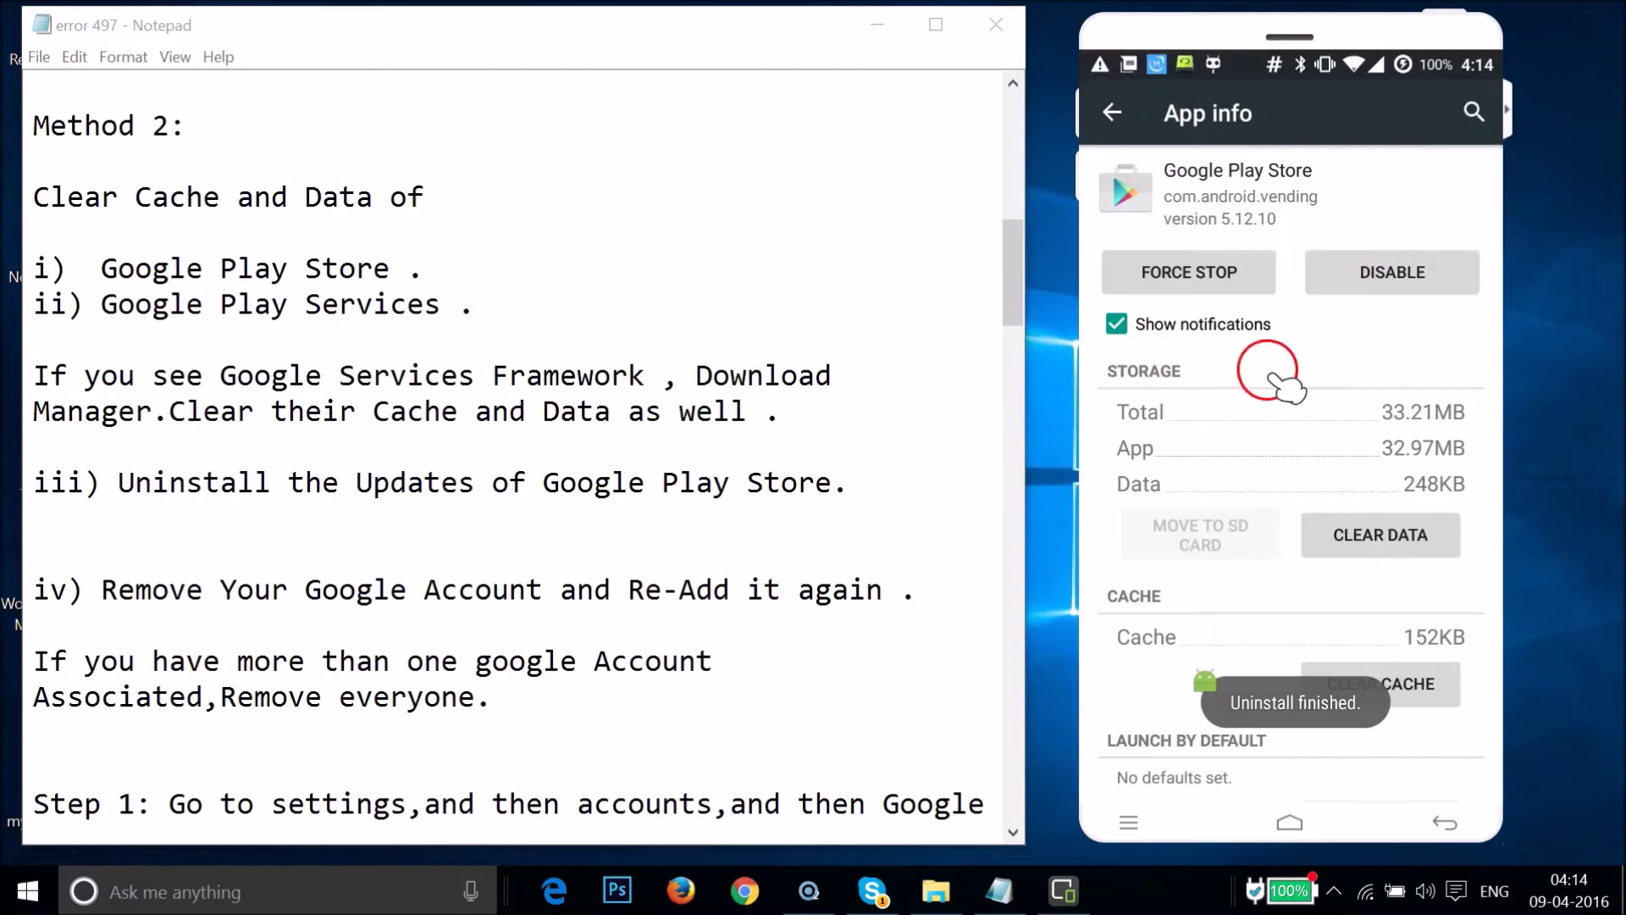
click(1116, 113)
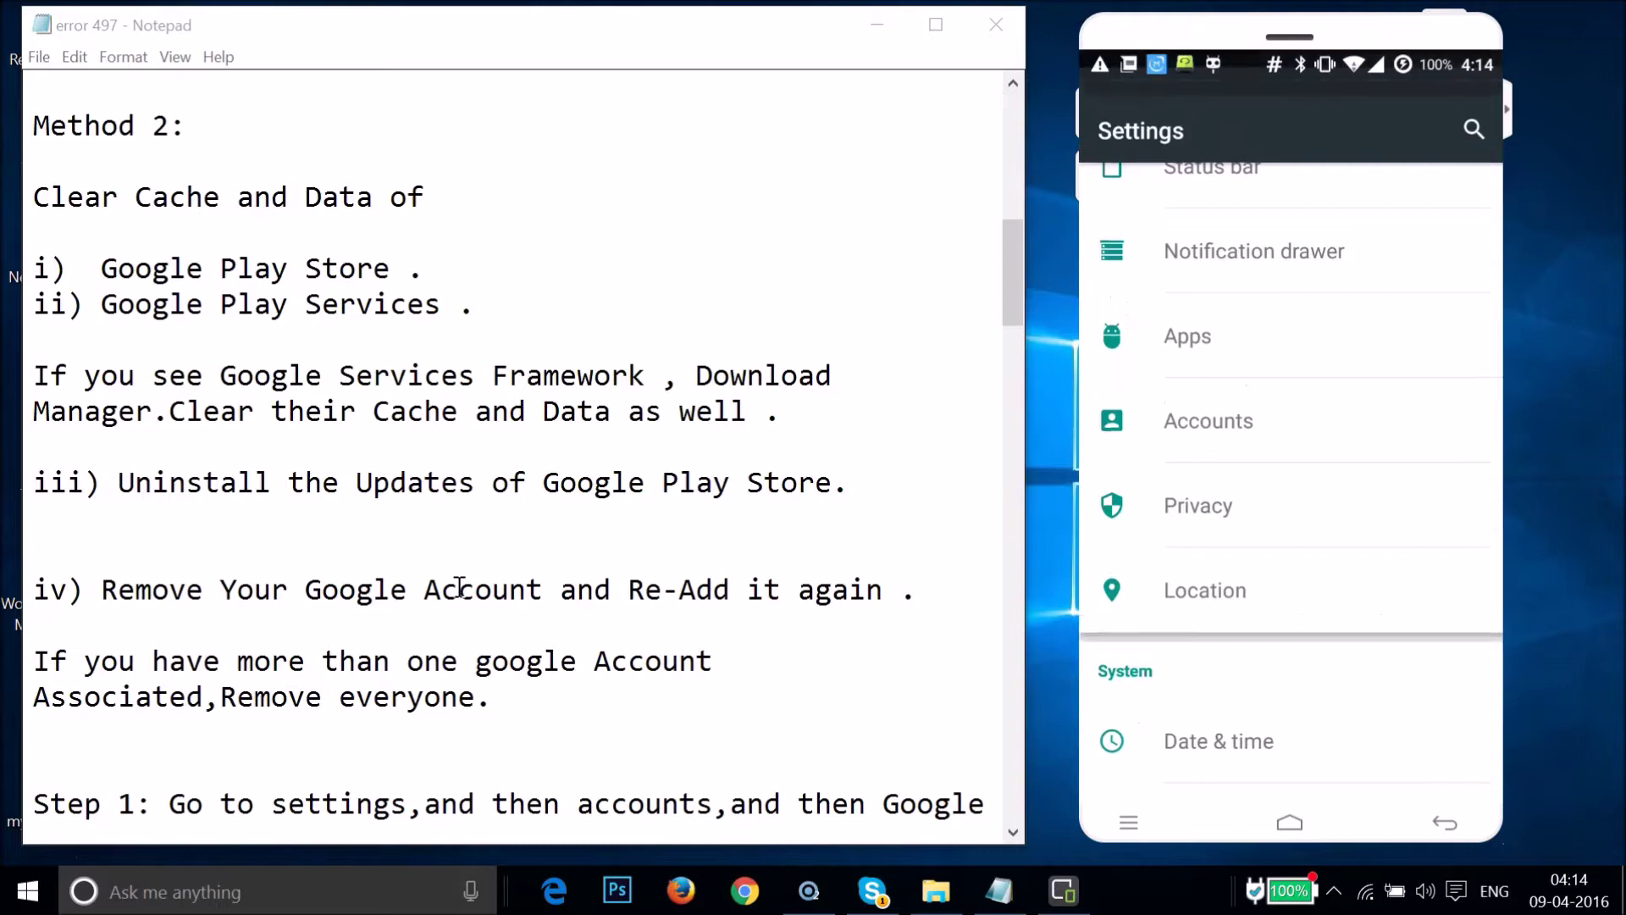
- Open the Accounts section of the phone's settings
click(1445, 618)
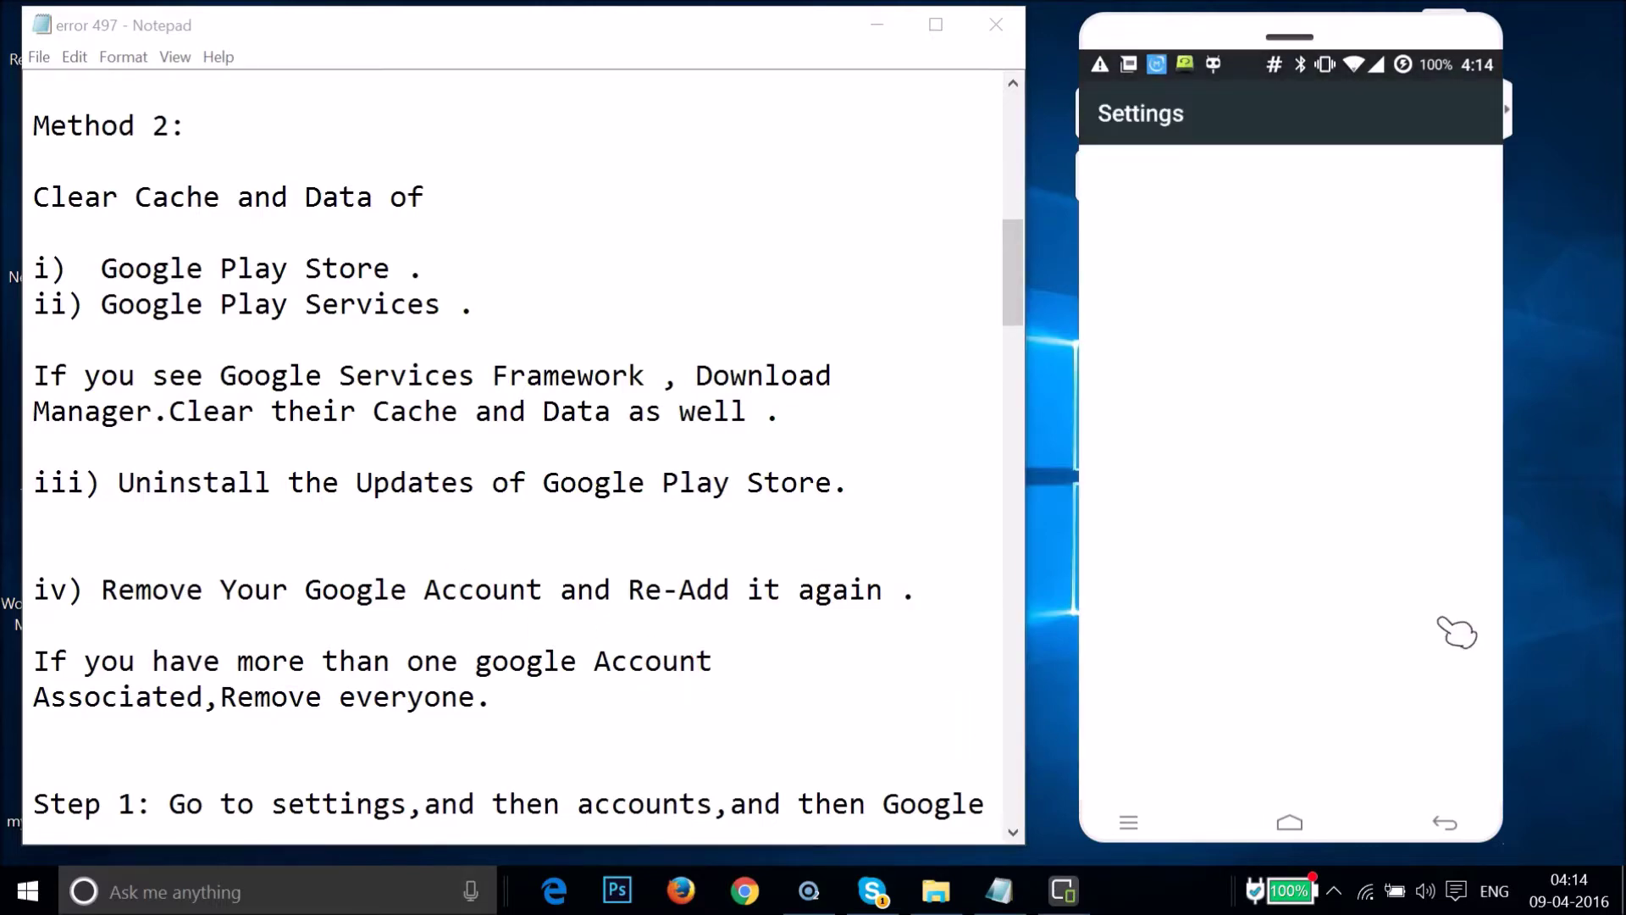
scroll(1456, 631, down, 10)
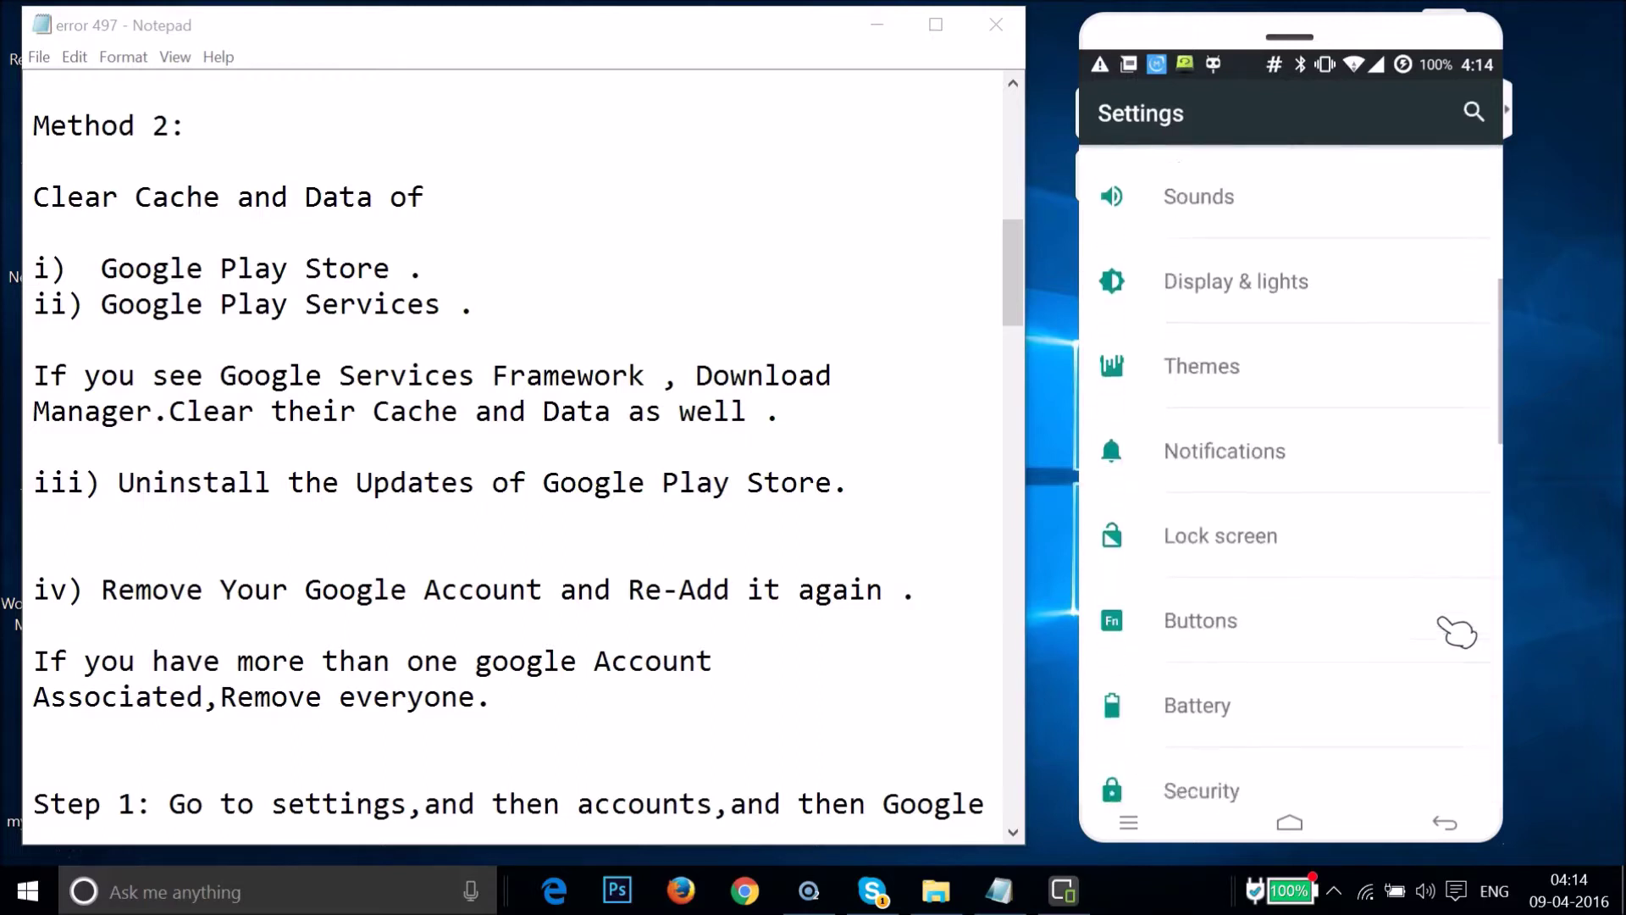
scroll(1453, 627, down, 5)
drag(1270, 449, 1228, 376)
click(1206, 191)
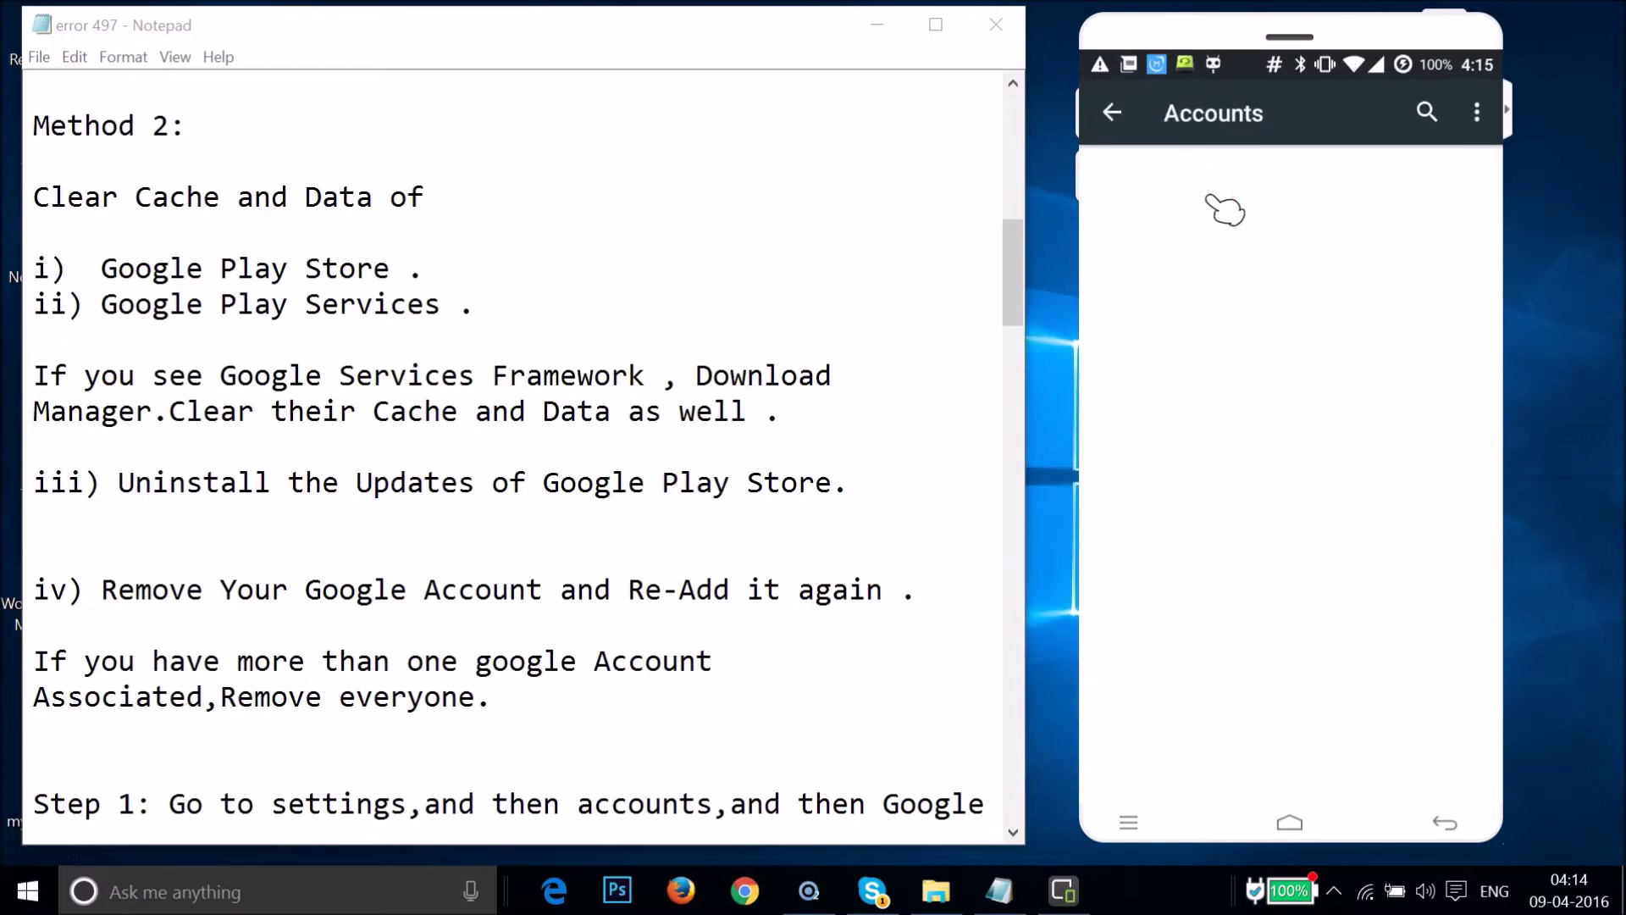
- Open the Google account's sync settings and remove that account from the phone
click(1267, 221)
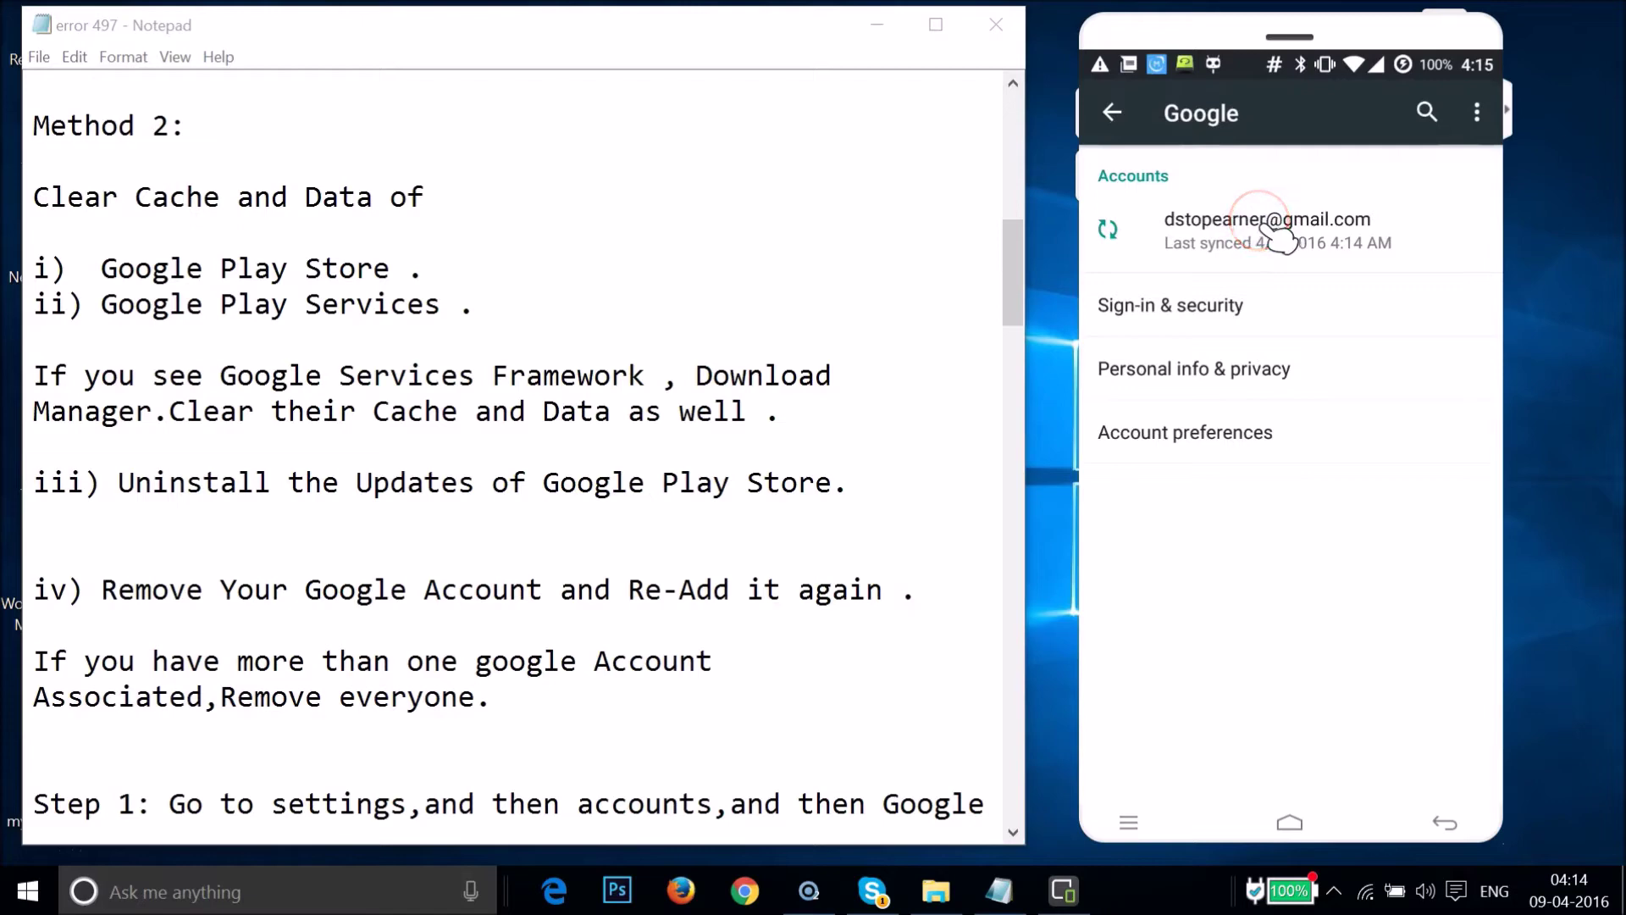
click(1477, 111)
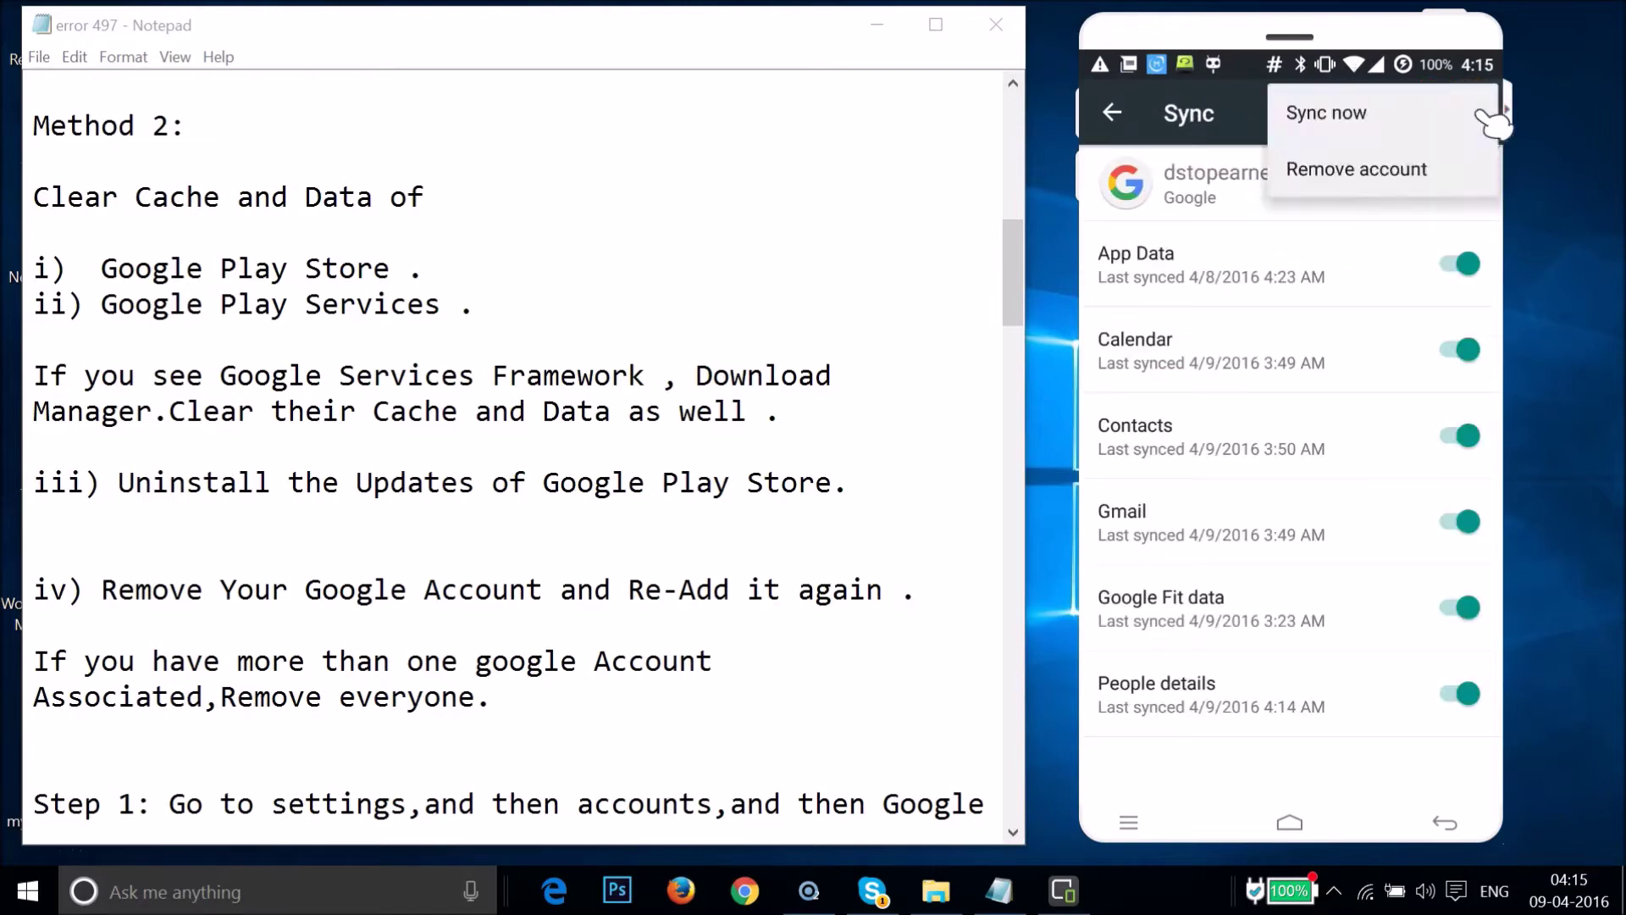
click(1354, 167)
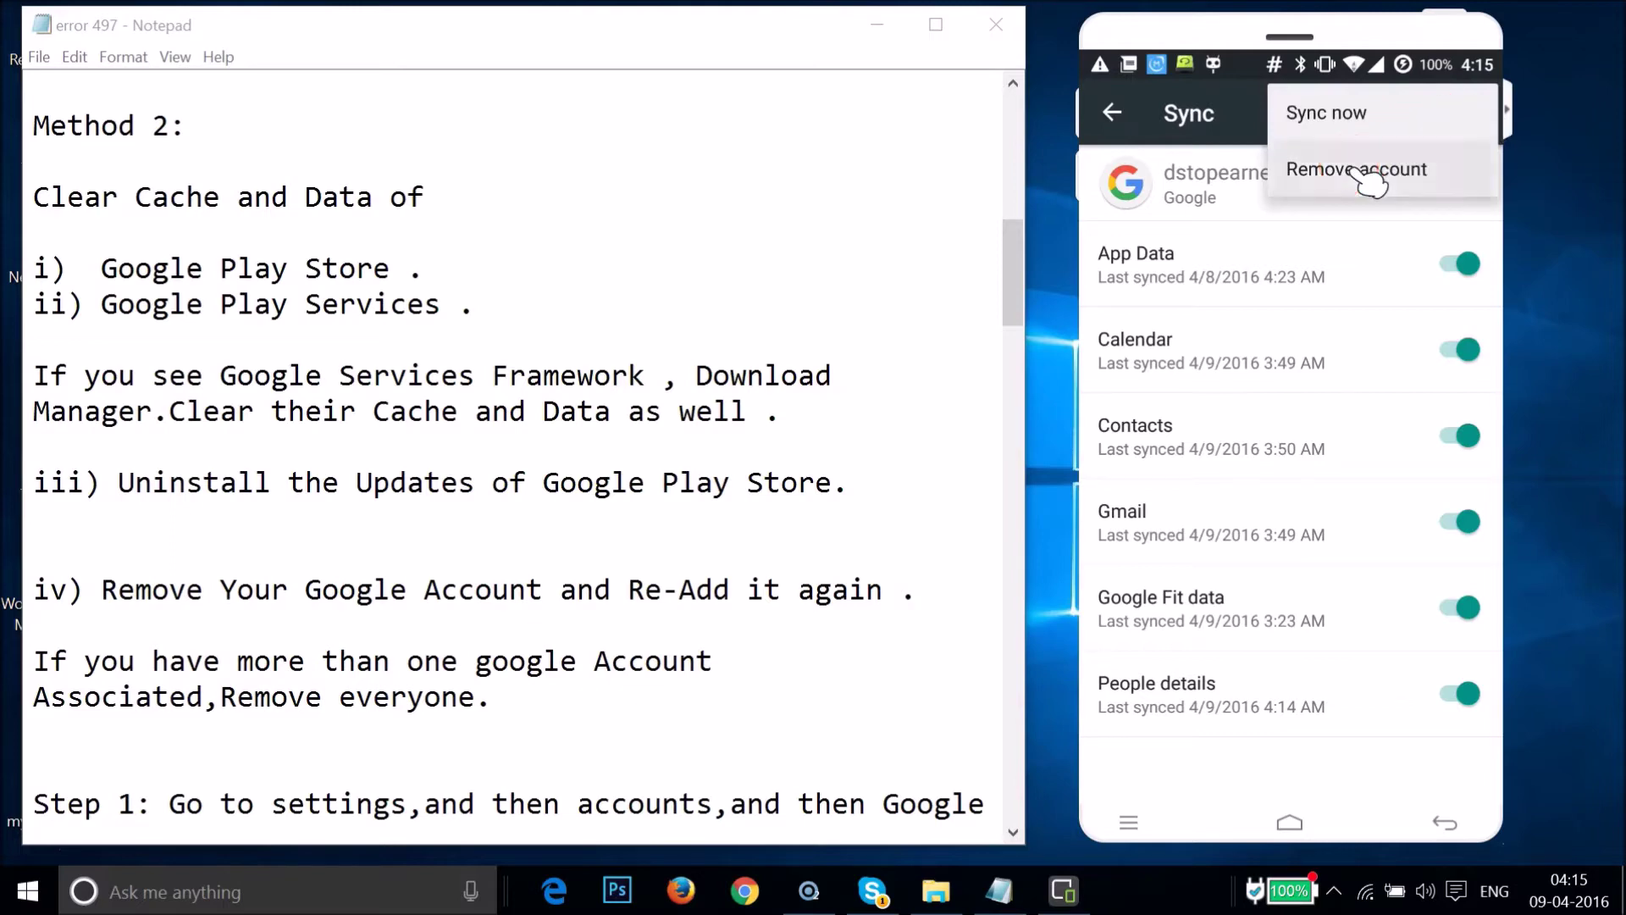
click(1366, 511)
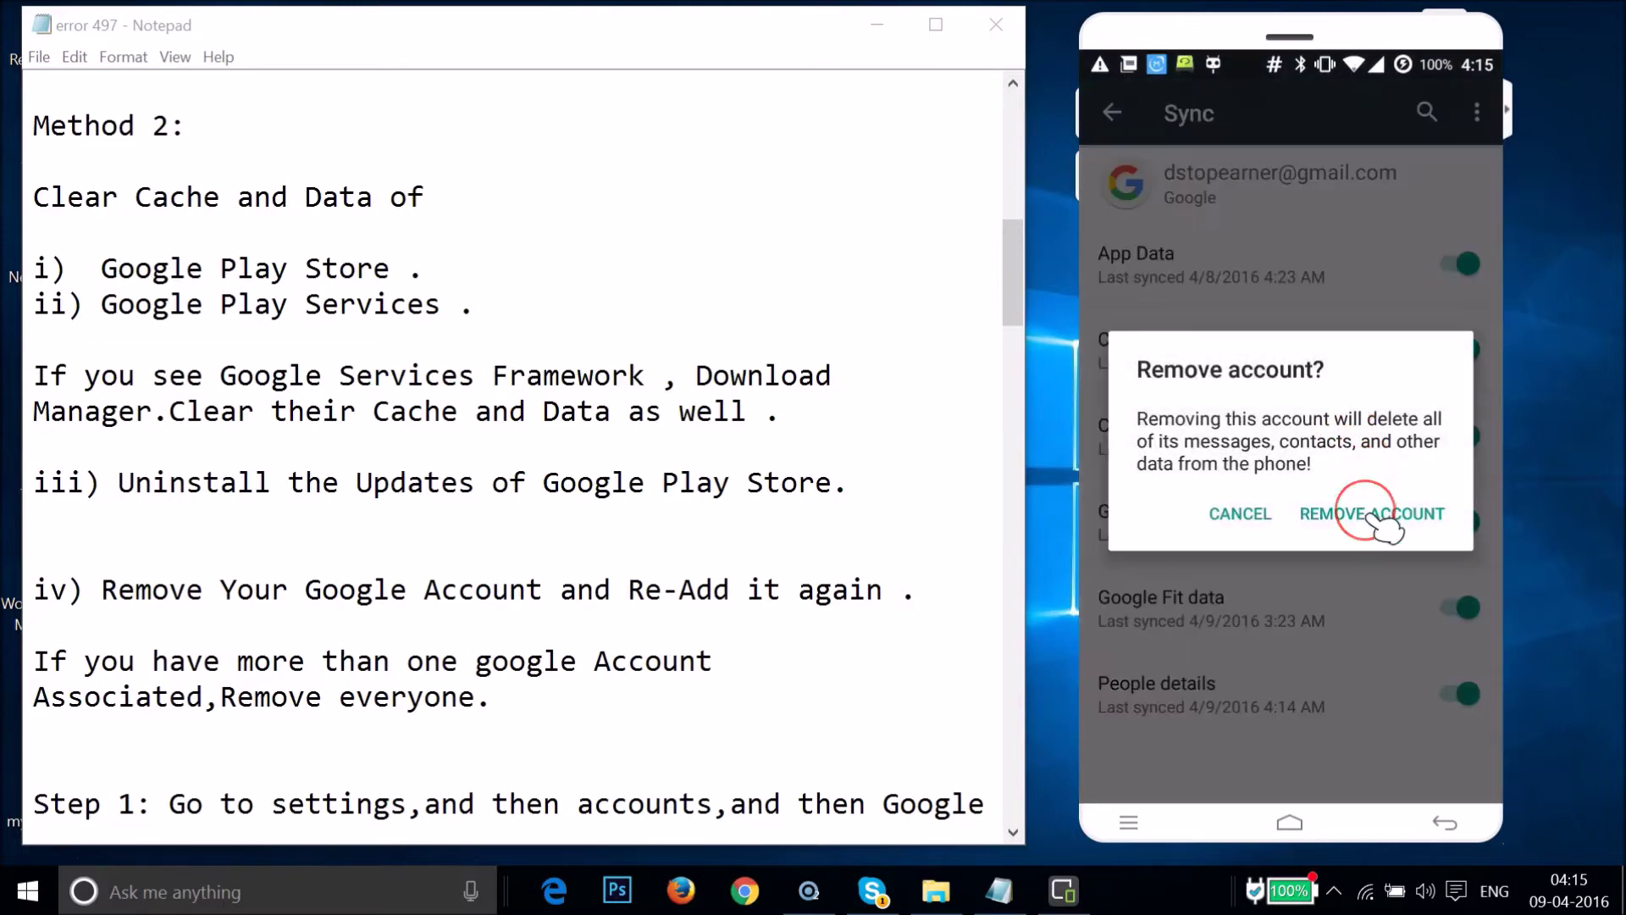
click(1209, 292)
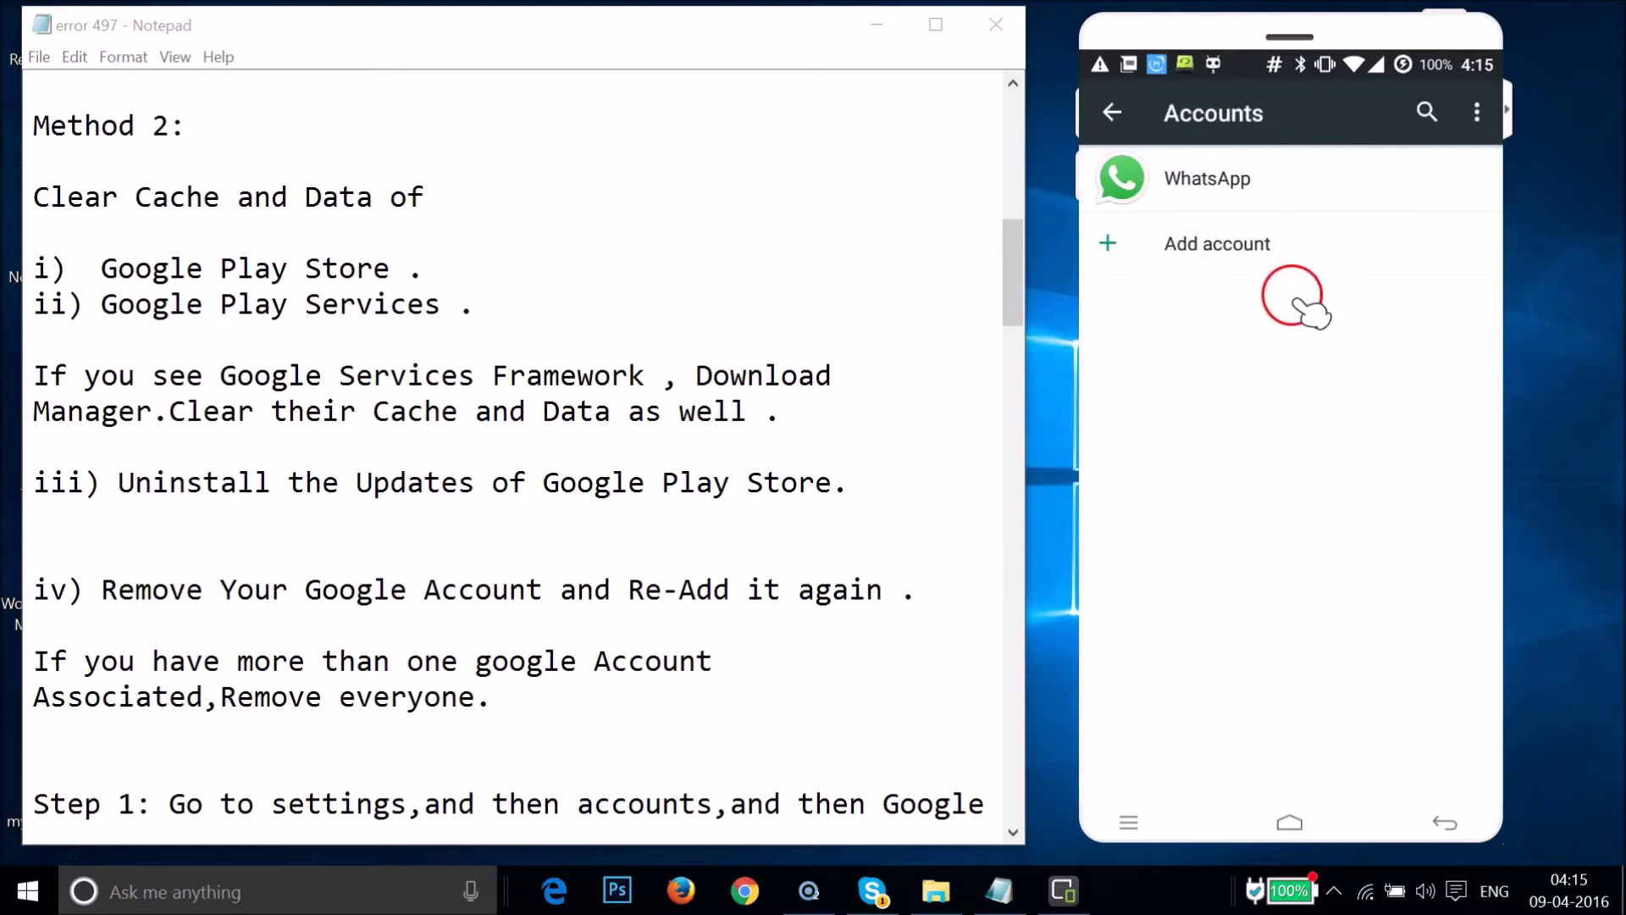
- Show the account removal and re-adding steps in the notes and start adding an account on the phone
click(636, 523)
scroll(638, 523, down, 3)
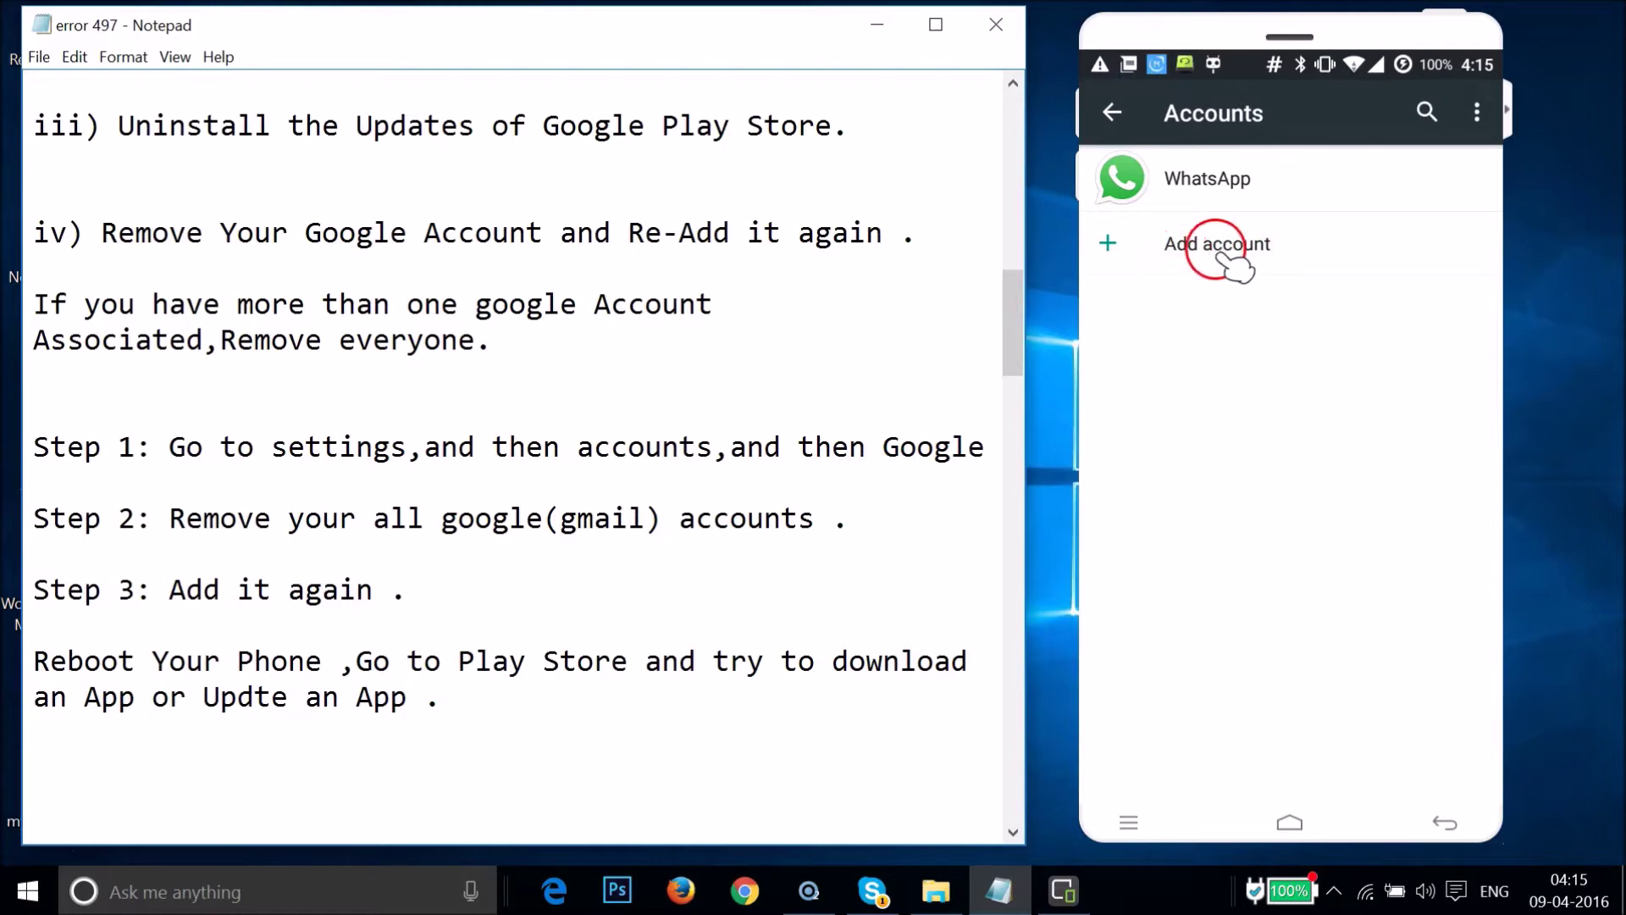
click(1220, 254)
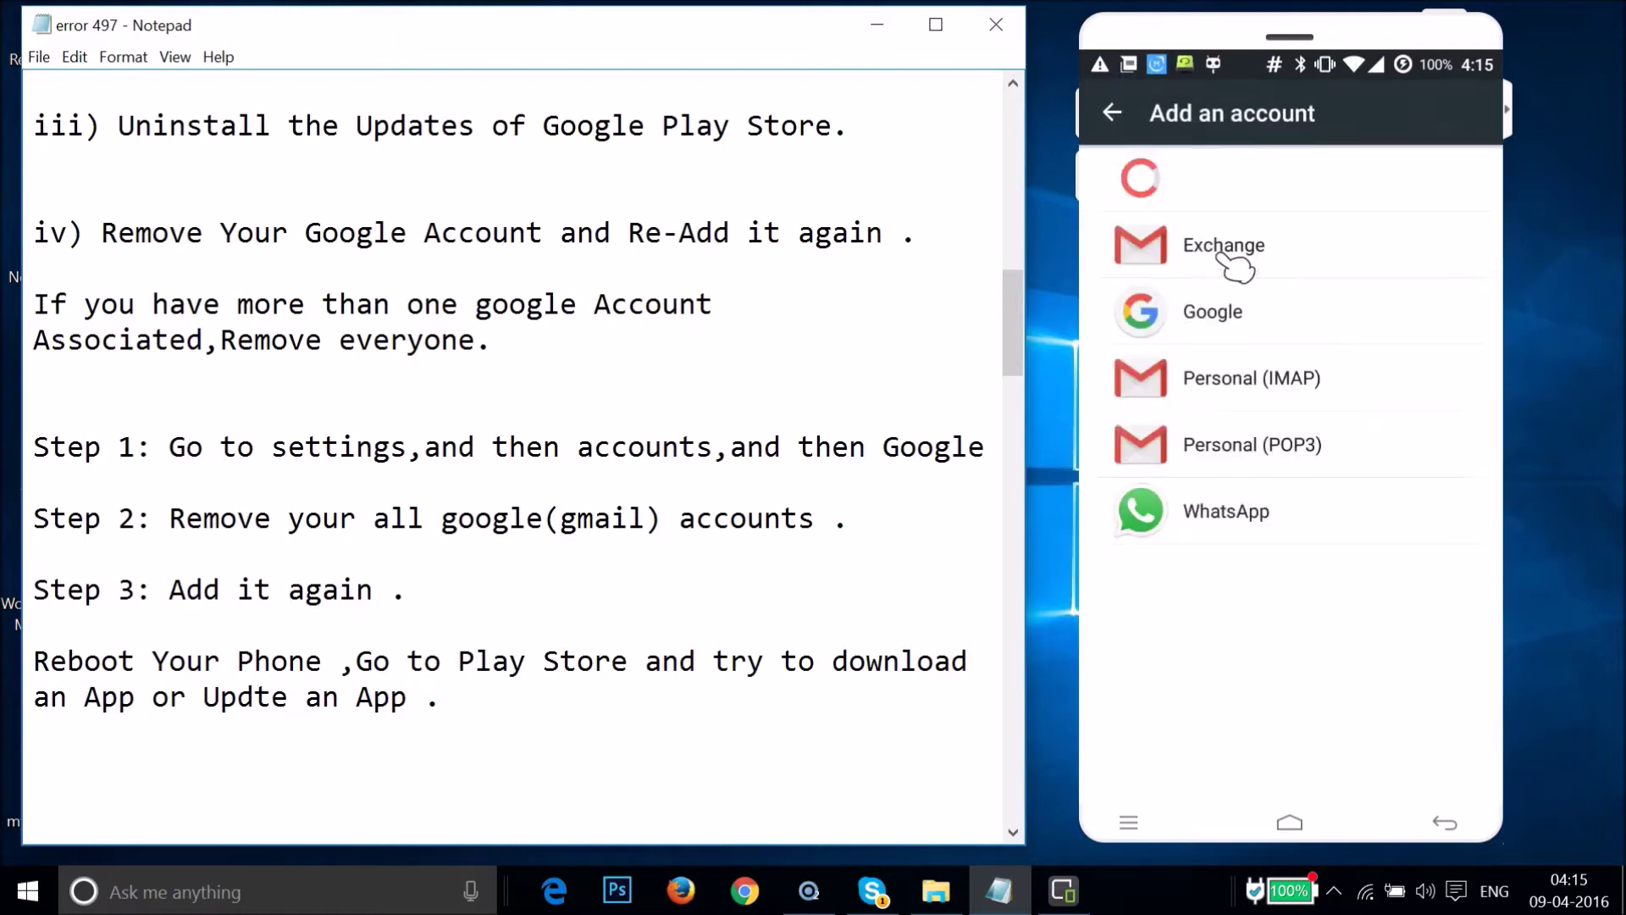
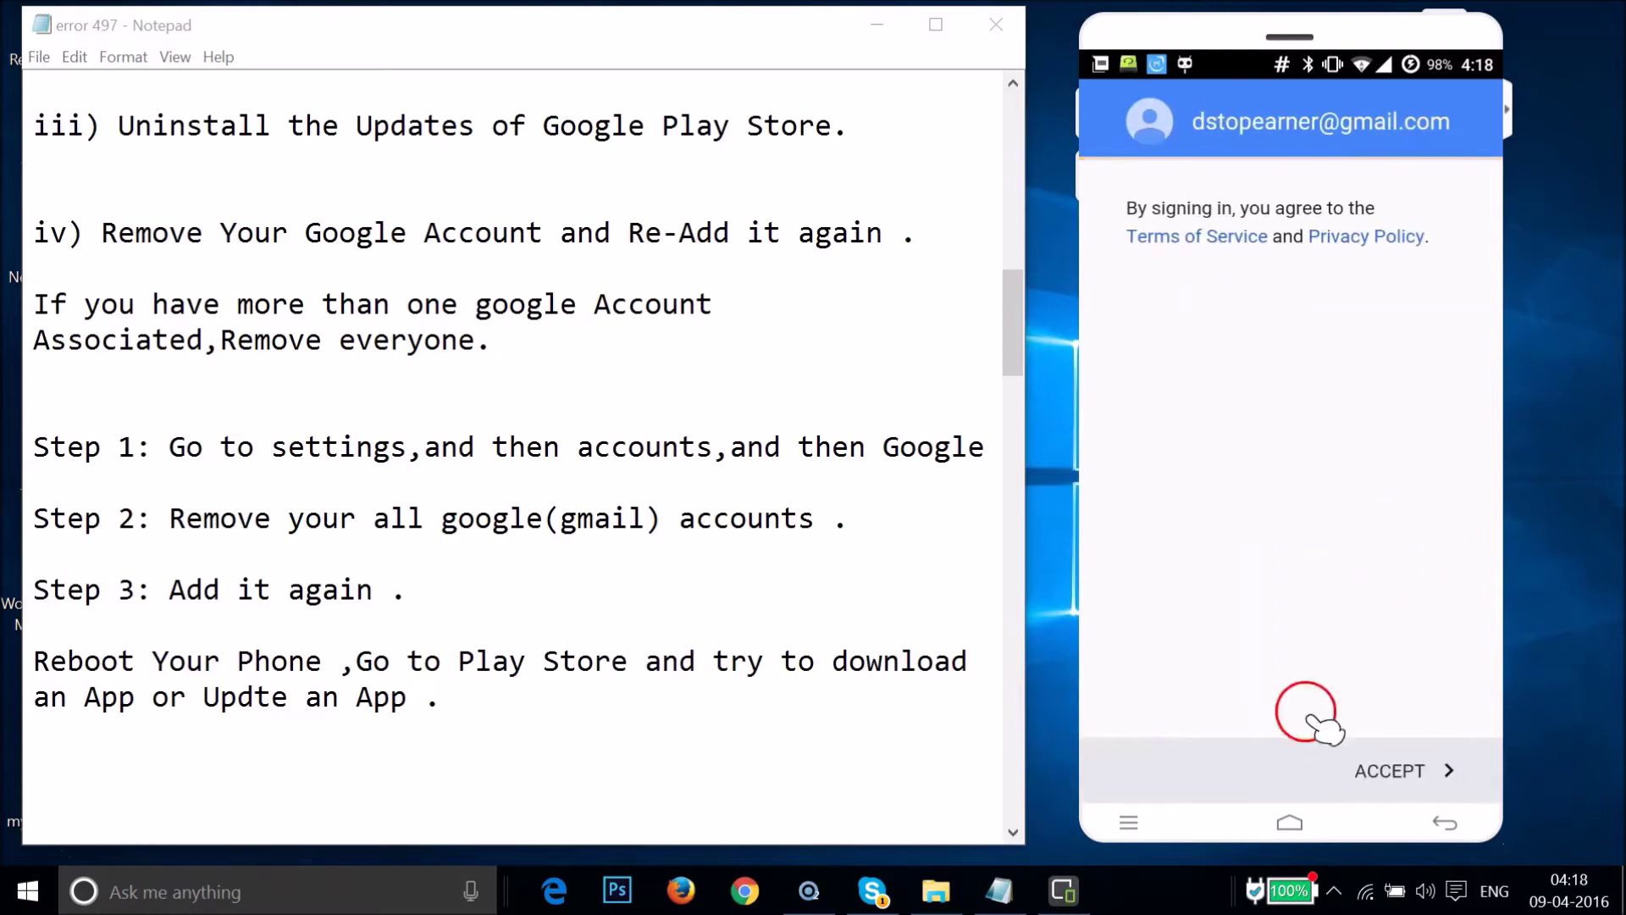
- Finish re-adding the Google account by accepting the terms, continuing with device backup enabled, and choosing No thanks for payment info
click(1399, 773)
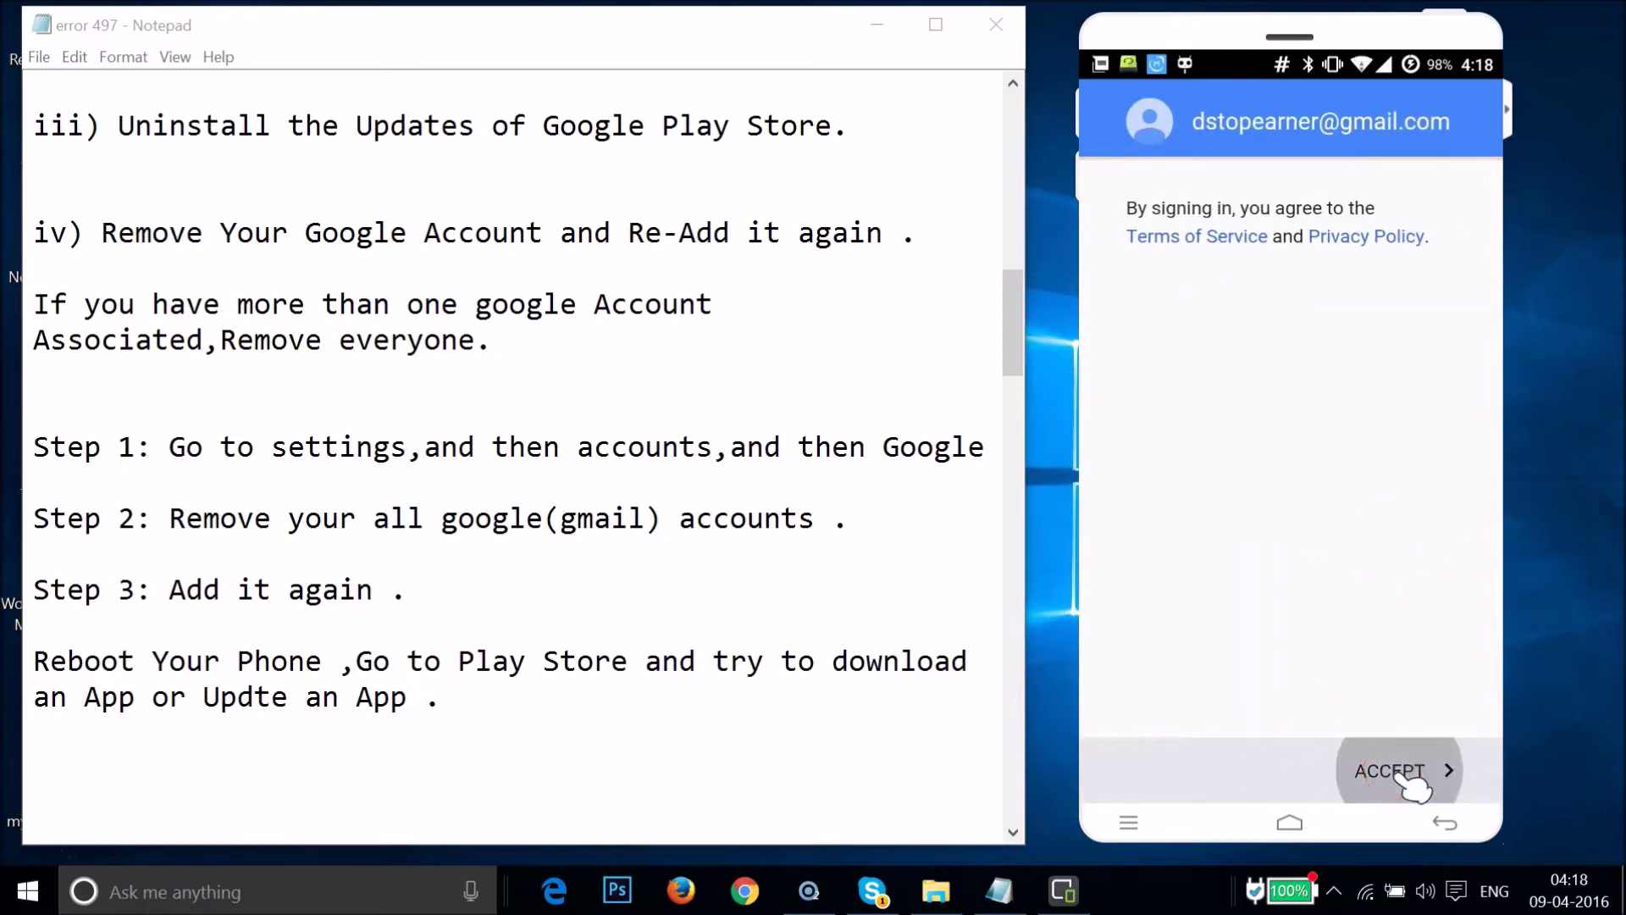
click(1390, 612)
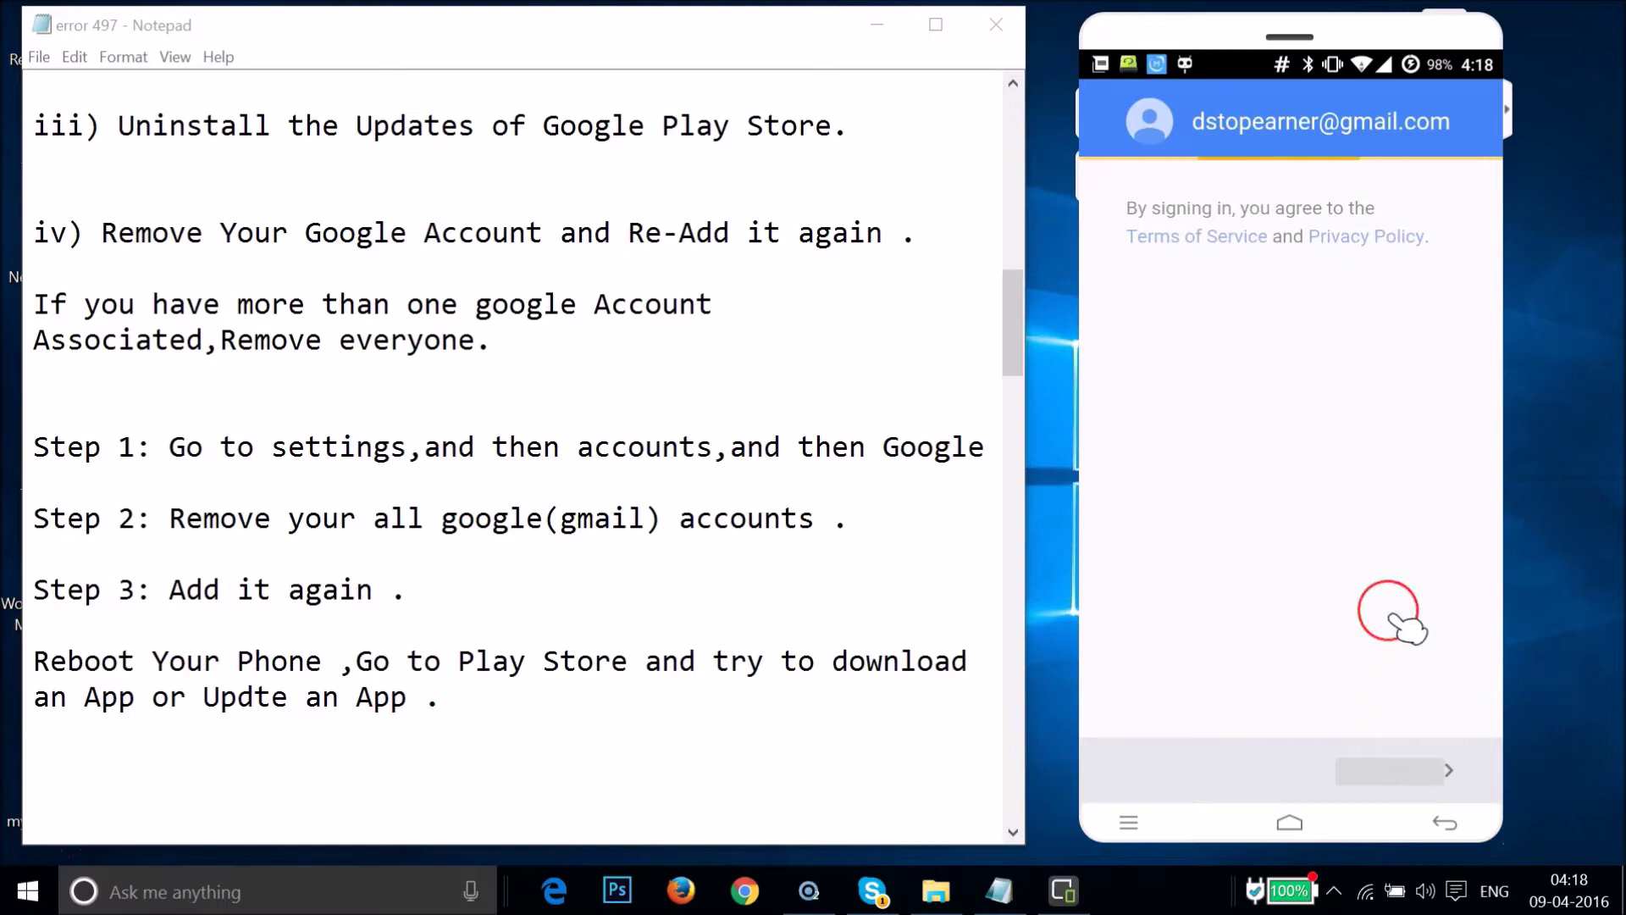
click(1229, 396)
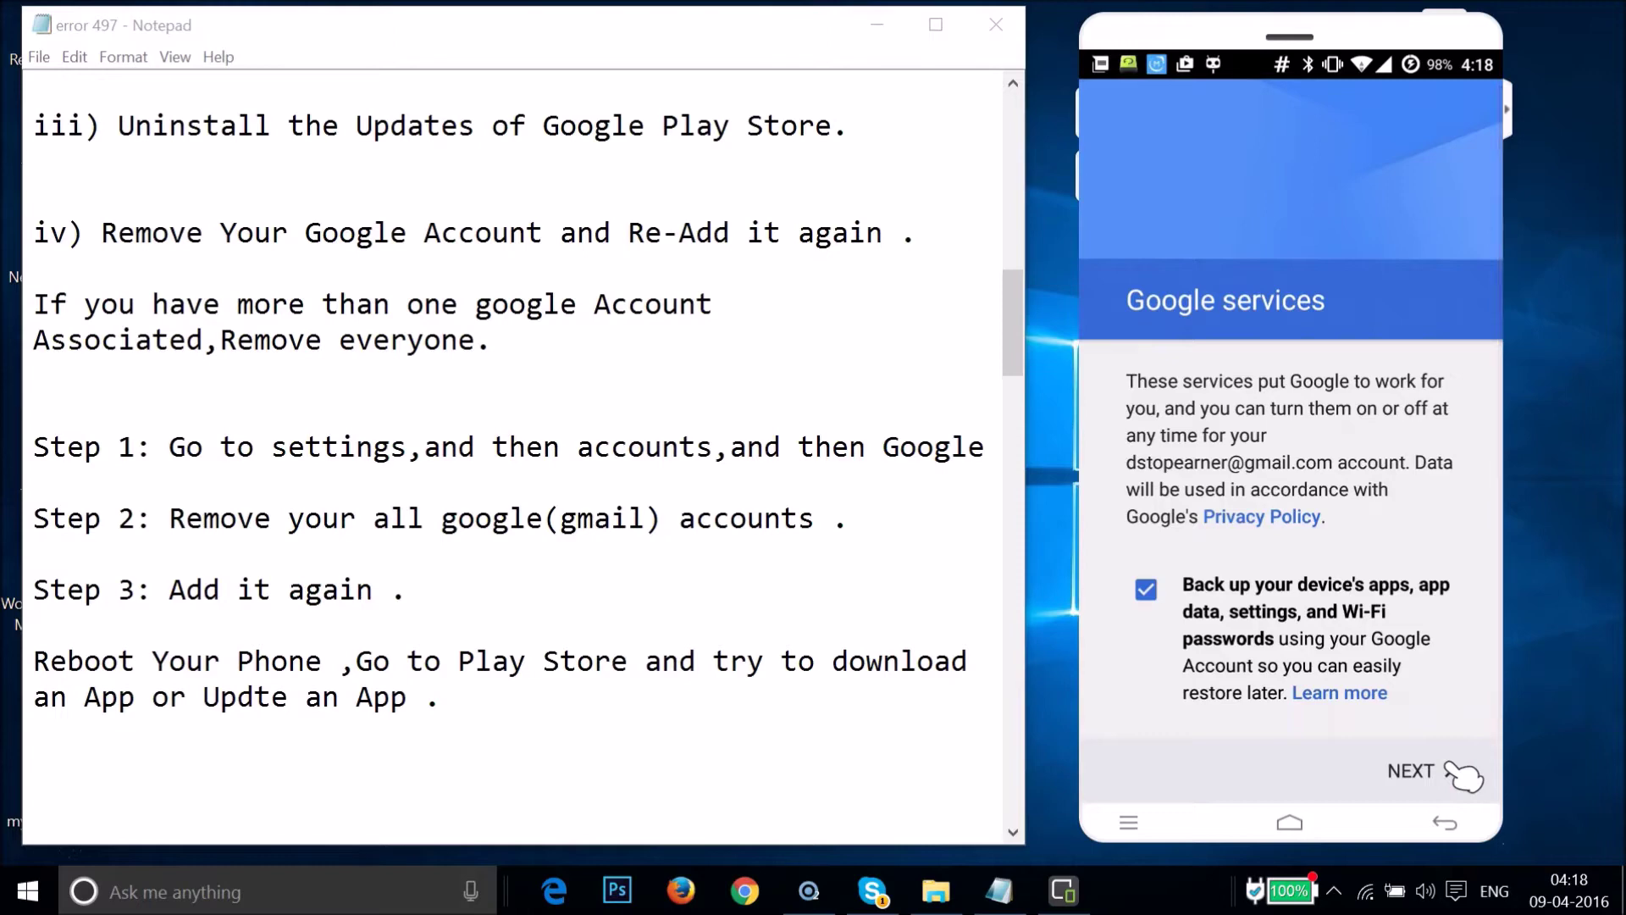
click(1449, 766)
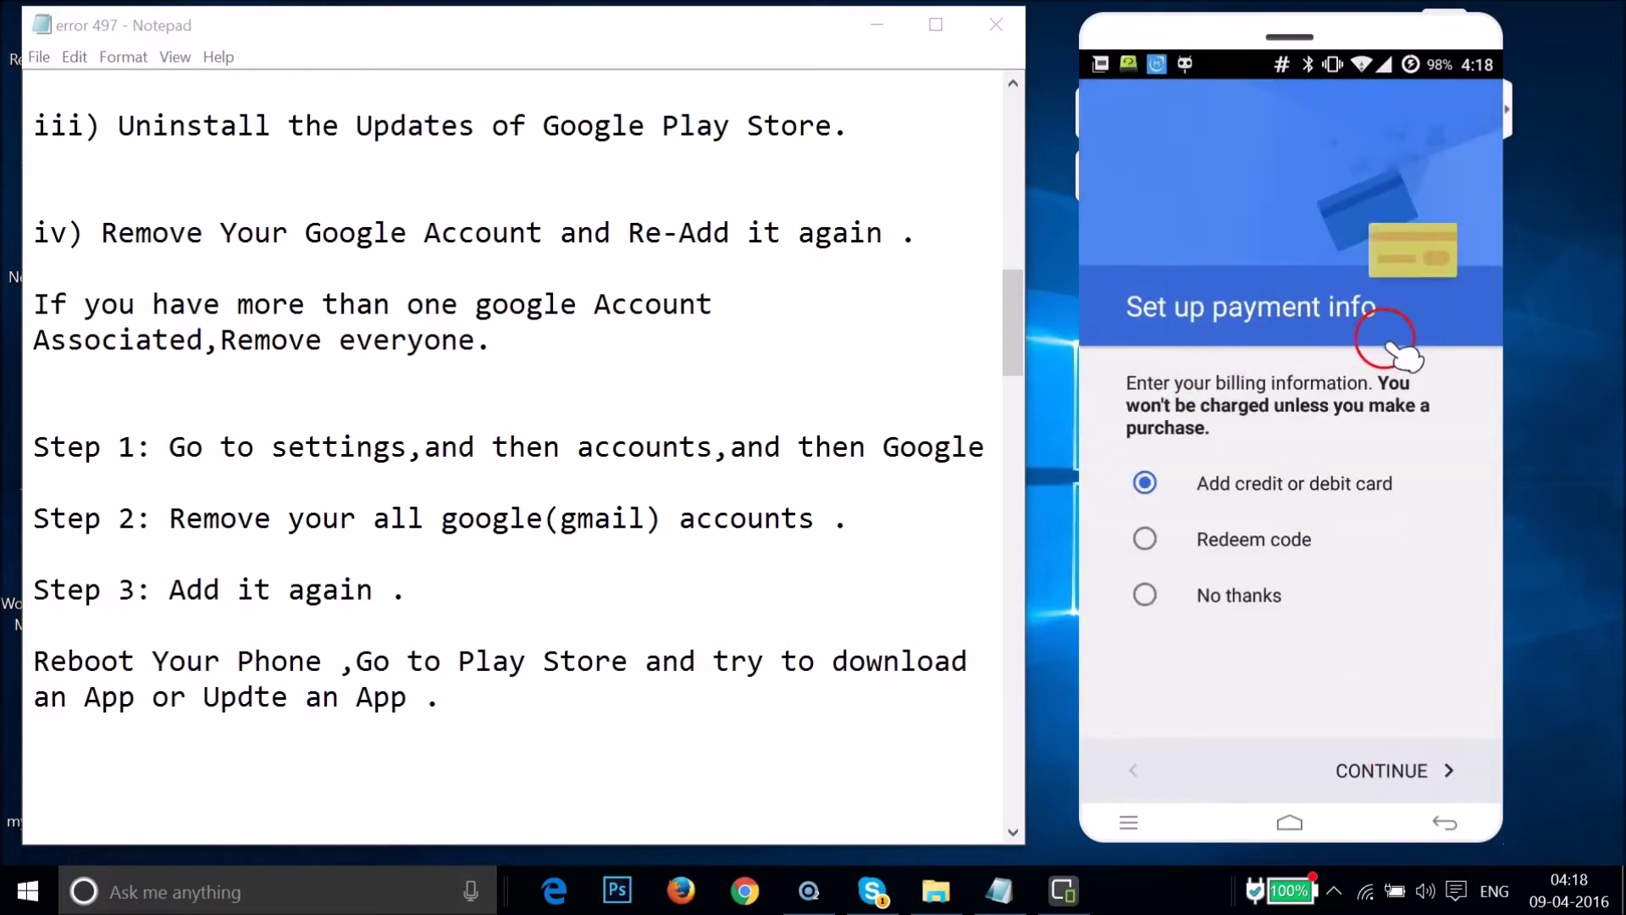
click(1239, 597)
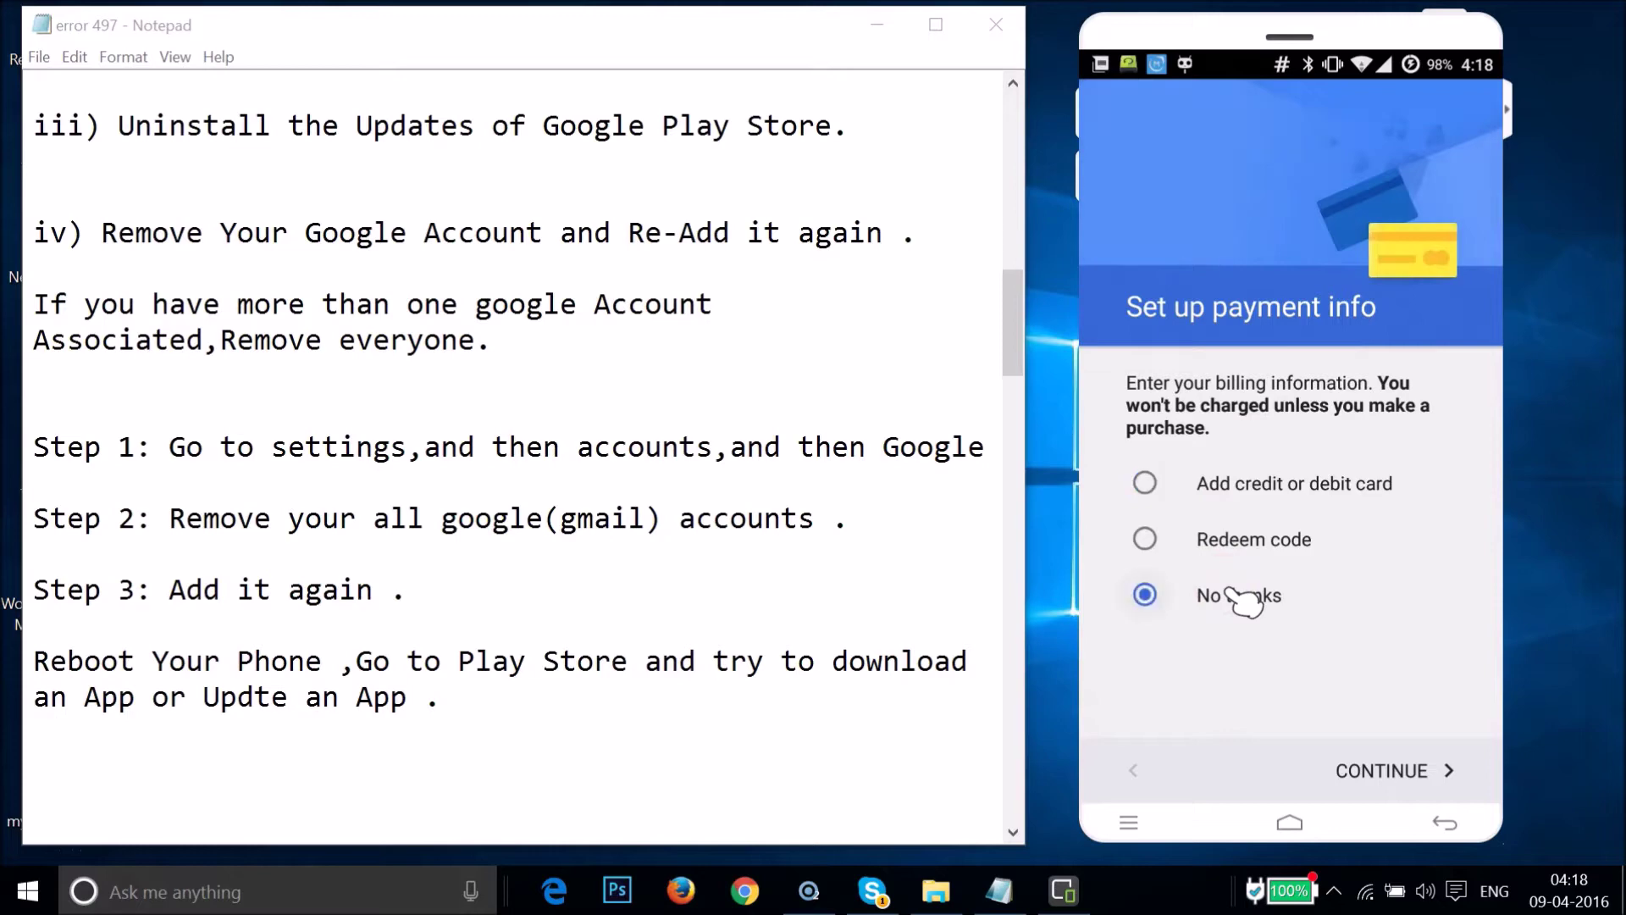
click(1379, 775)
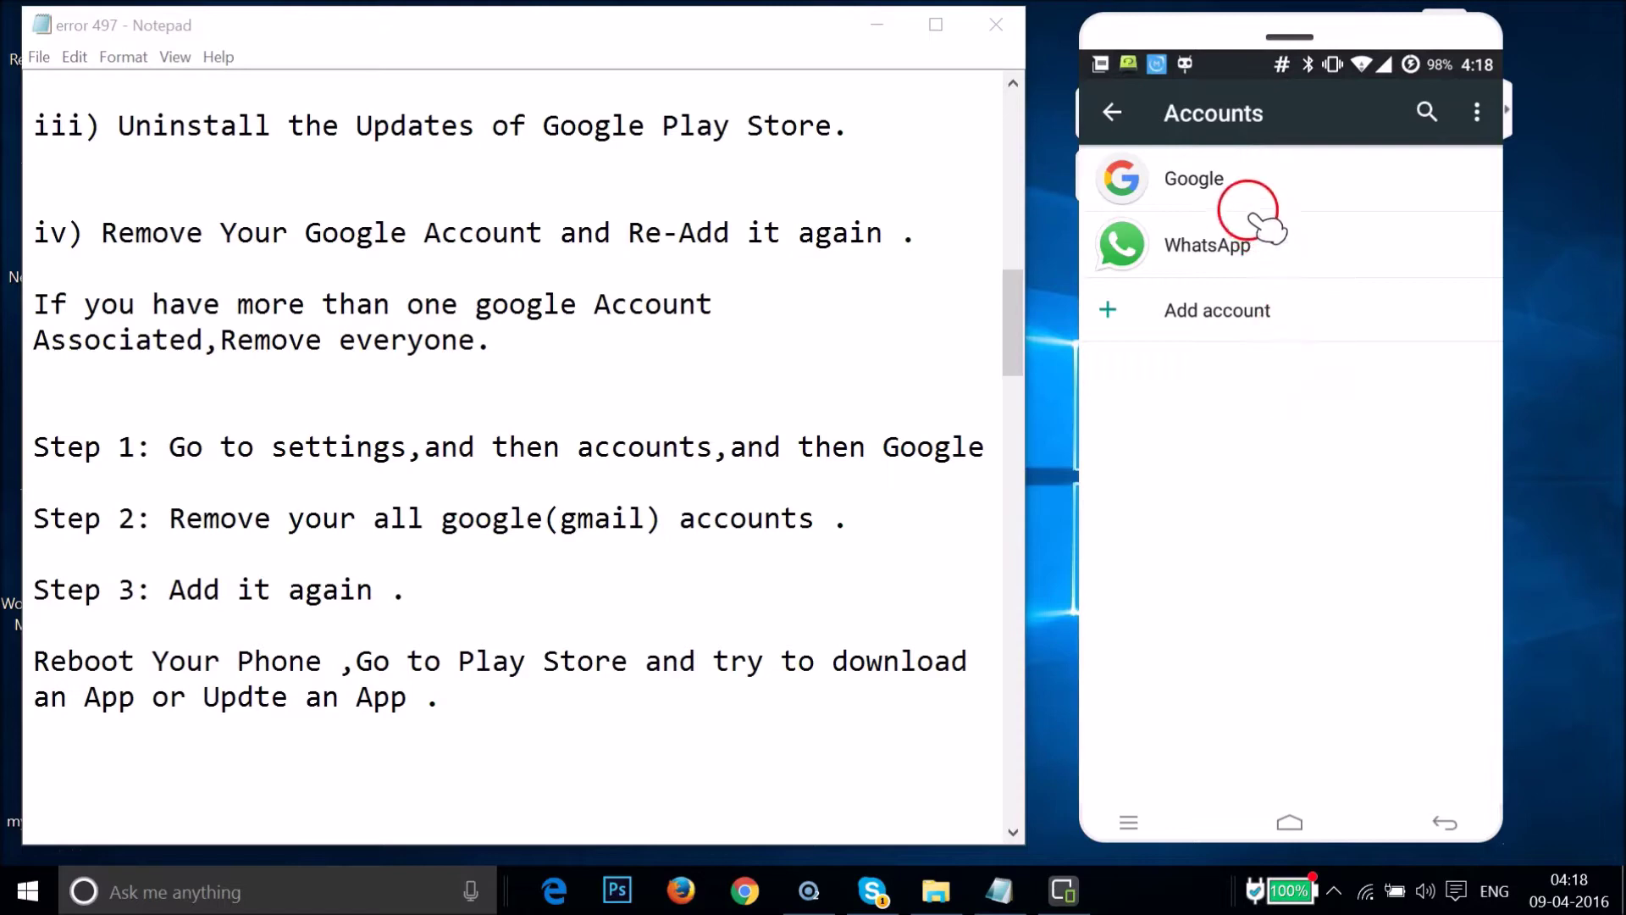
- Review the notes from the account steps through the Method 3 instructions for using a VPN
click(526, 444)
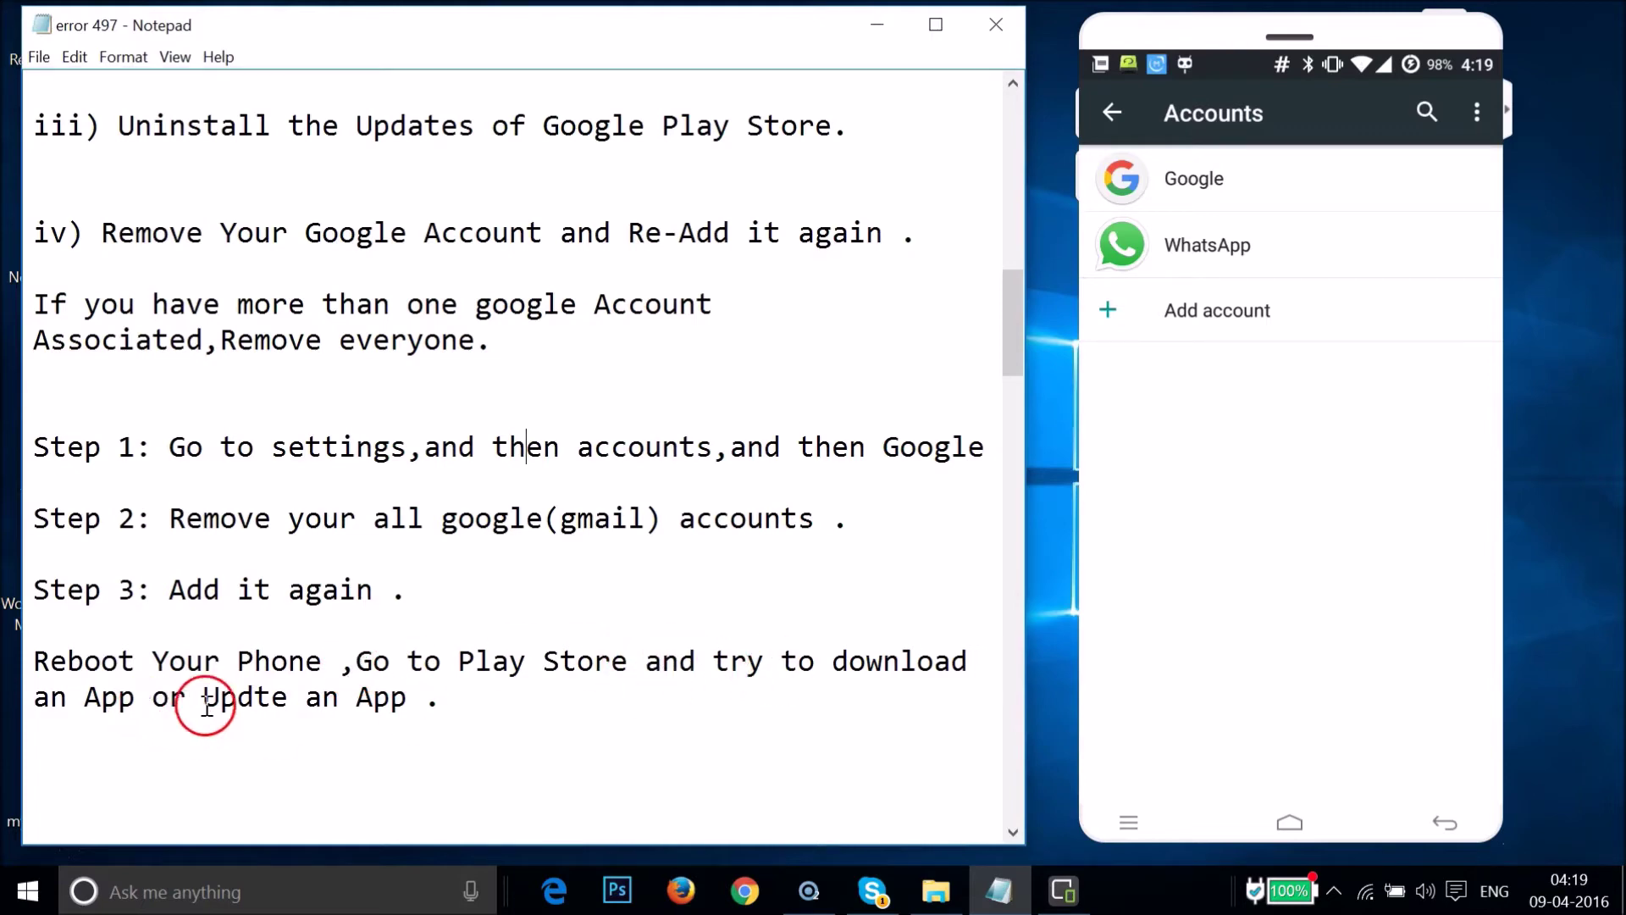
click(405, 479)
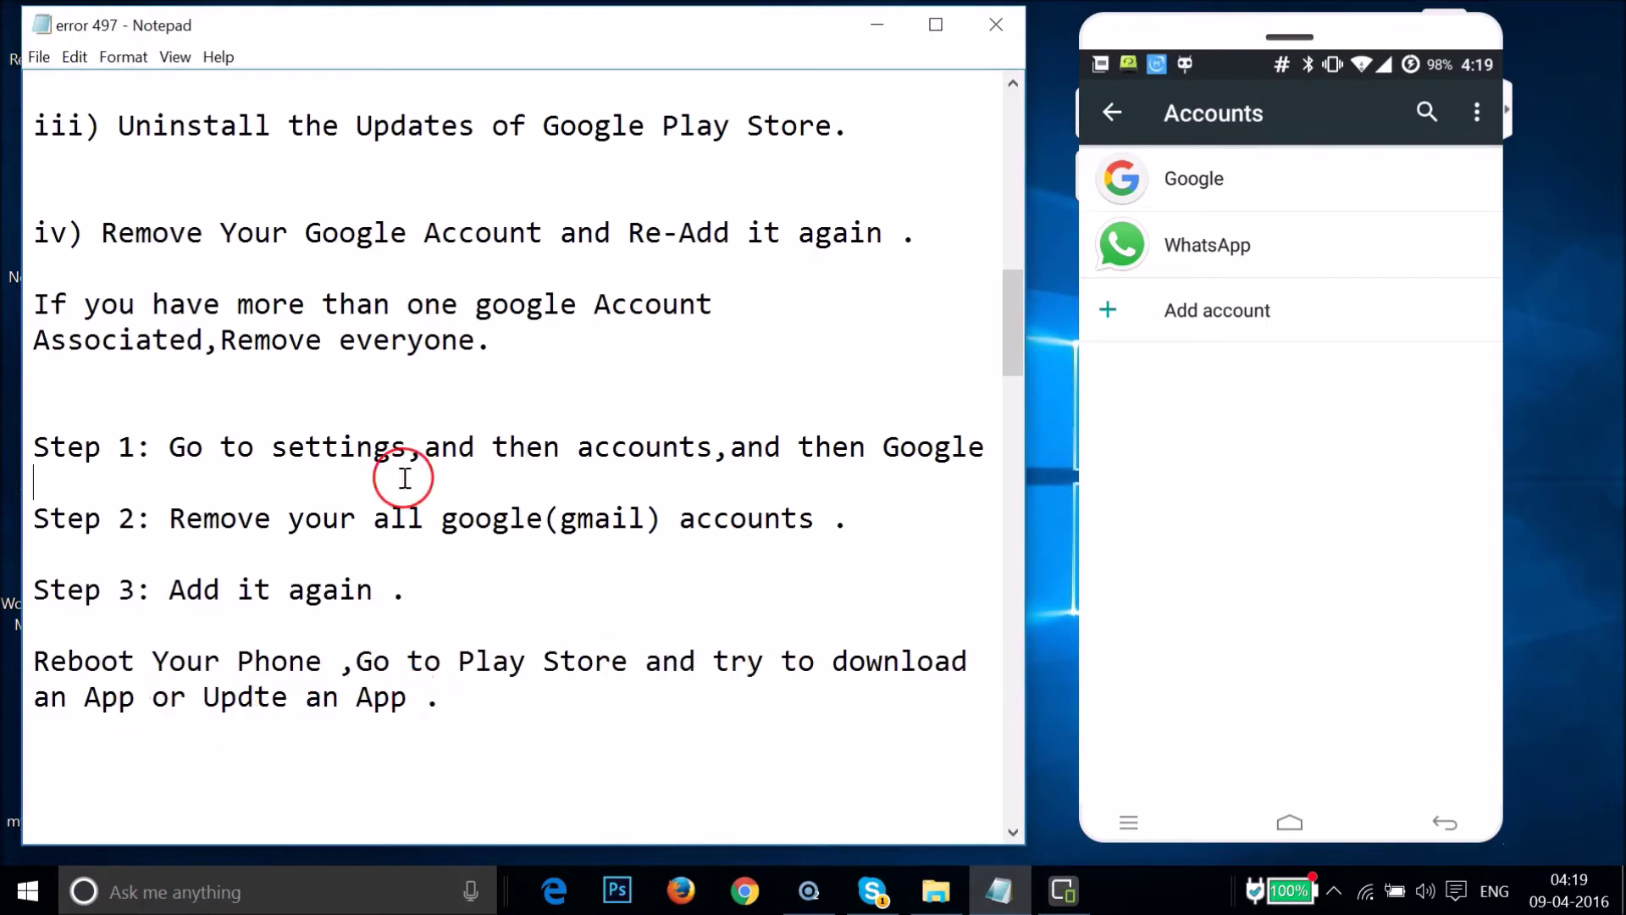
scroll(405, 479, up, 5)
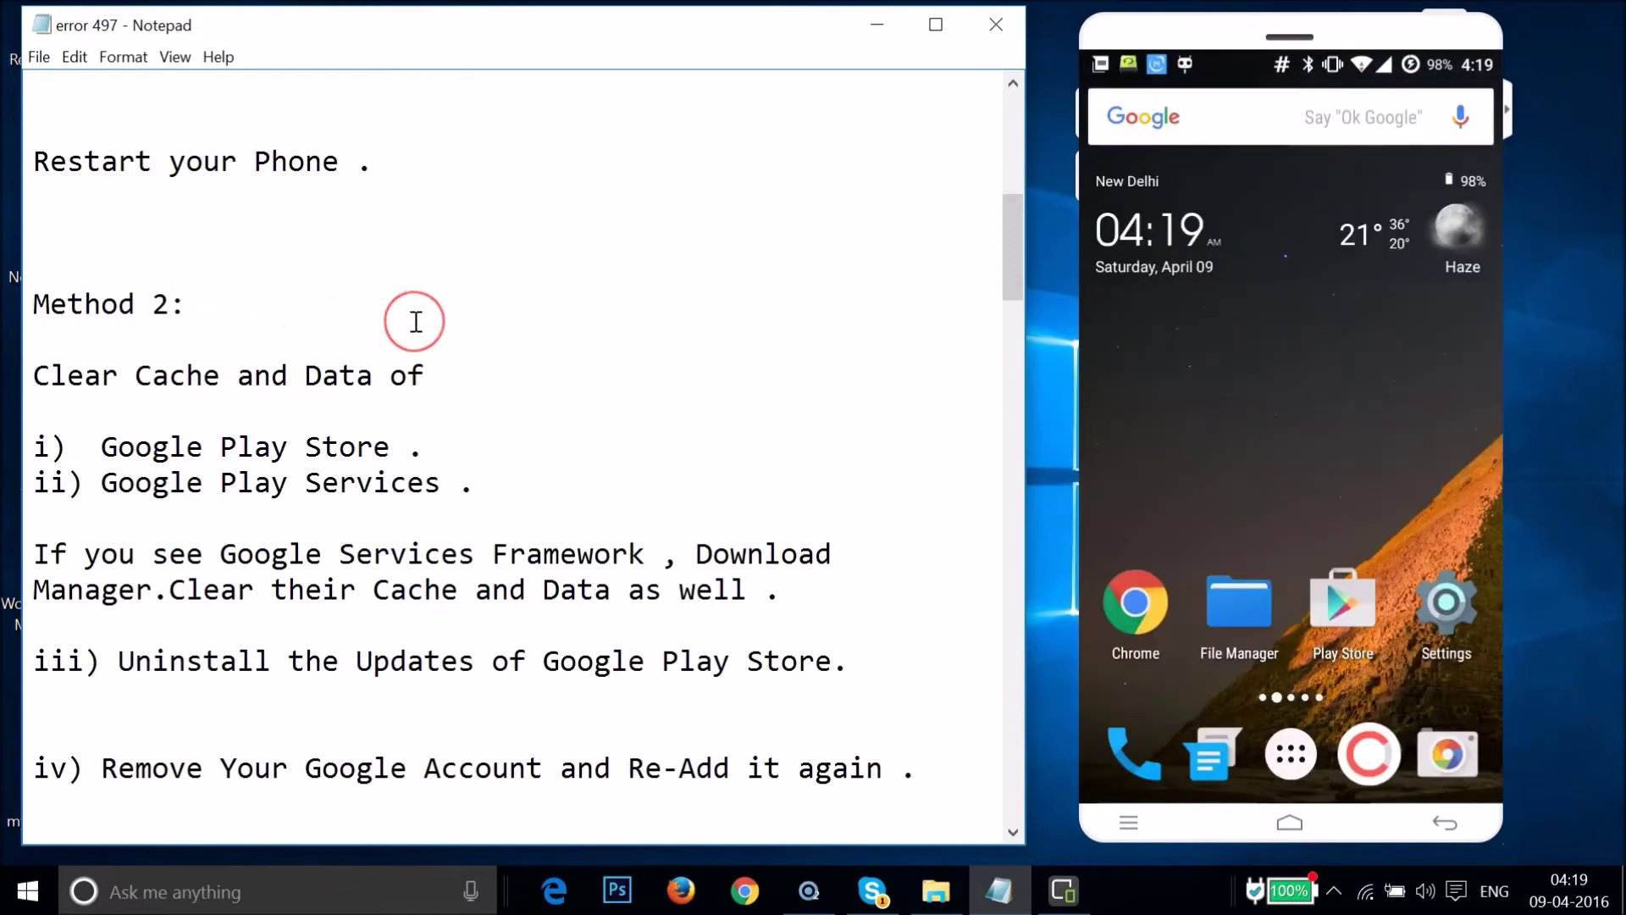
scroll(416, 321, down, 10)
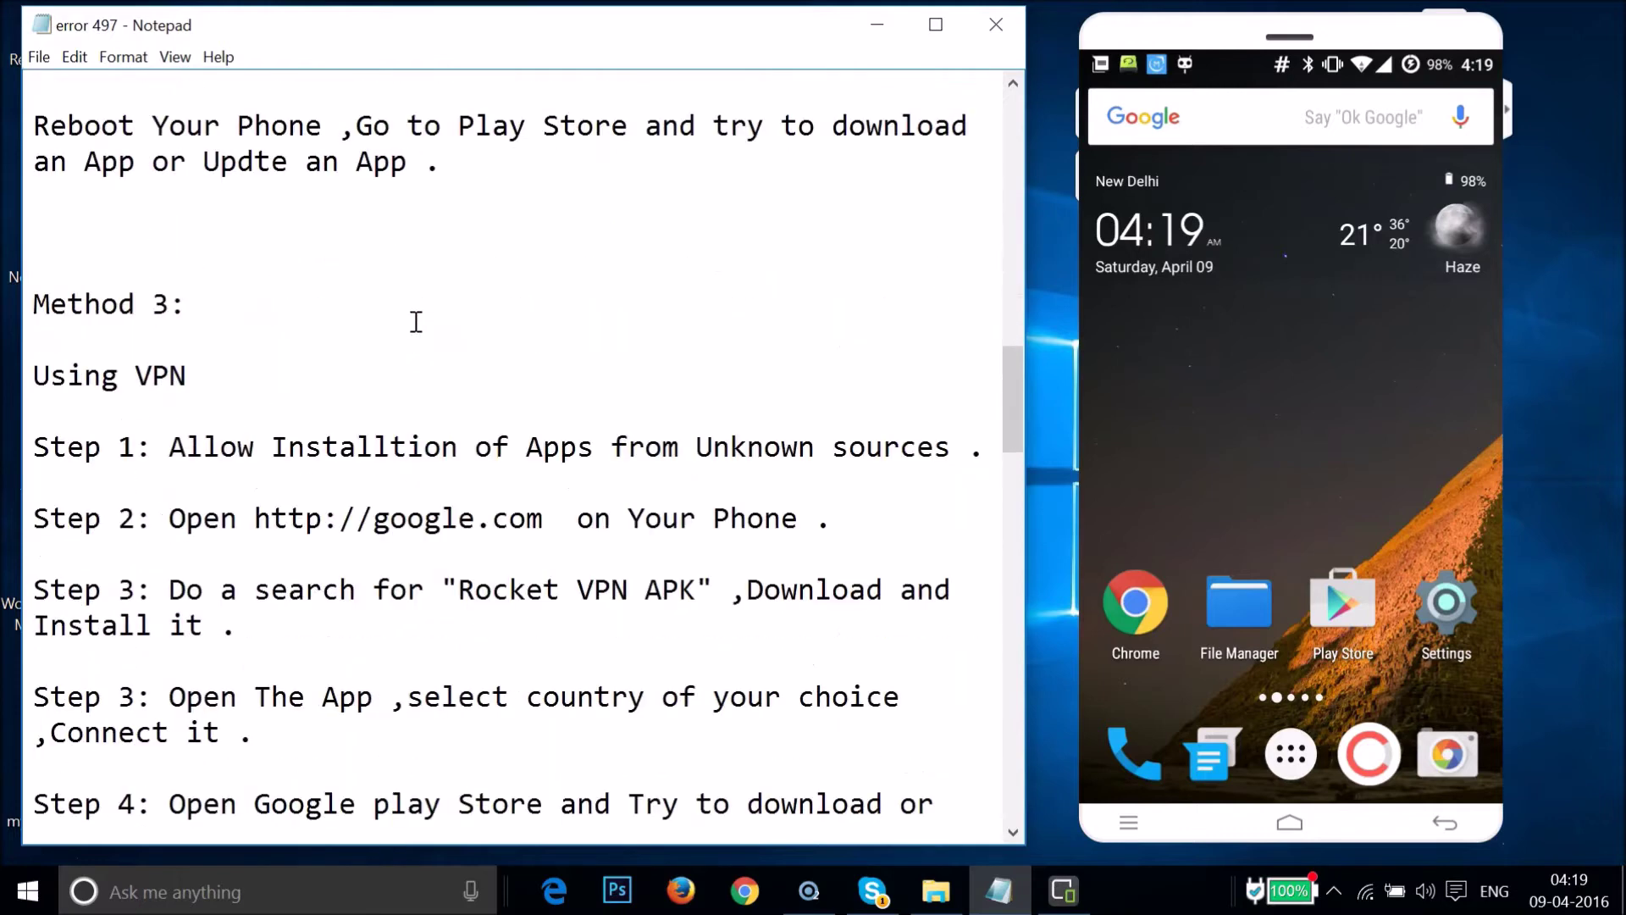
scroll(416, 322, down, 2)
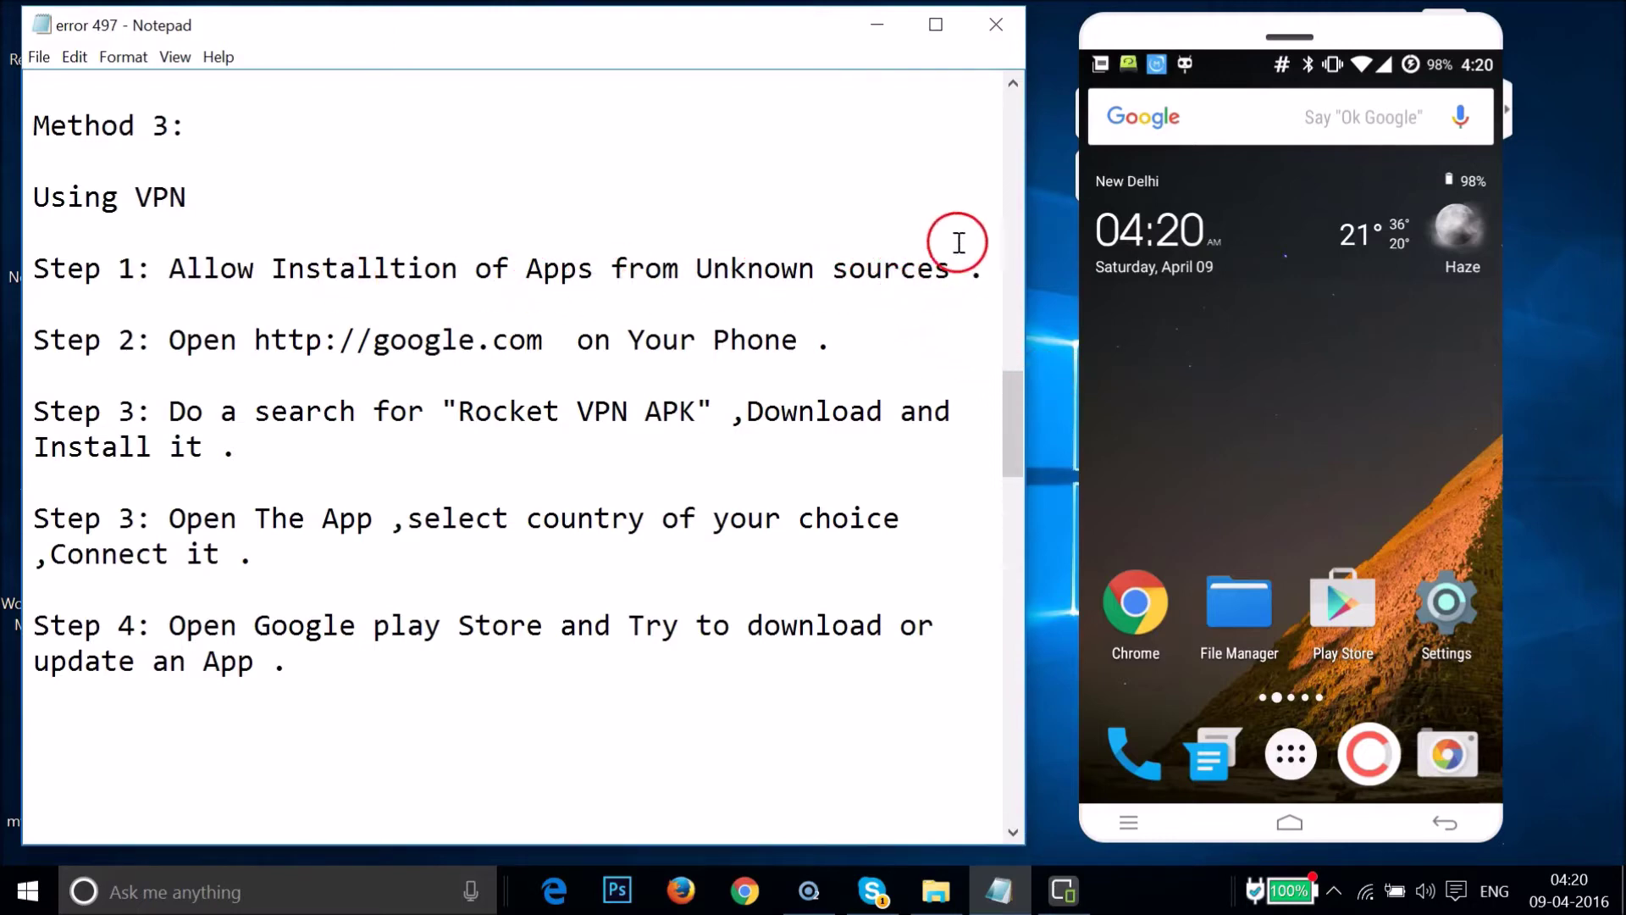
- Allow installation of apps from unknown sources in the phone's Security settings and accept the risk warning
click(1448, 606)
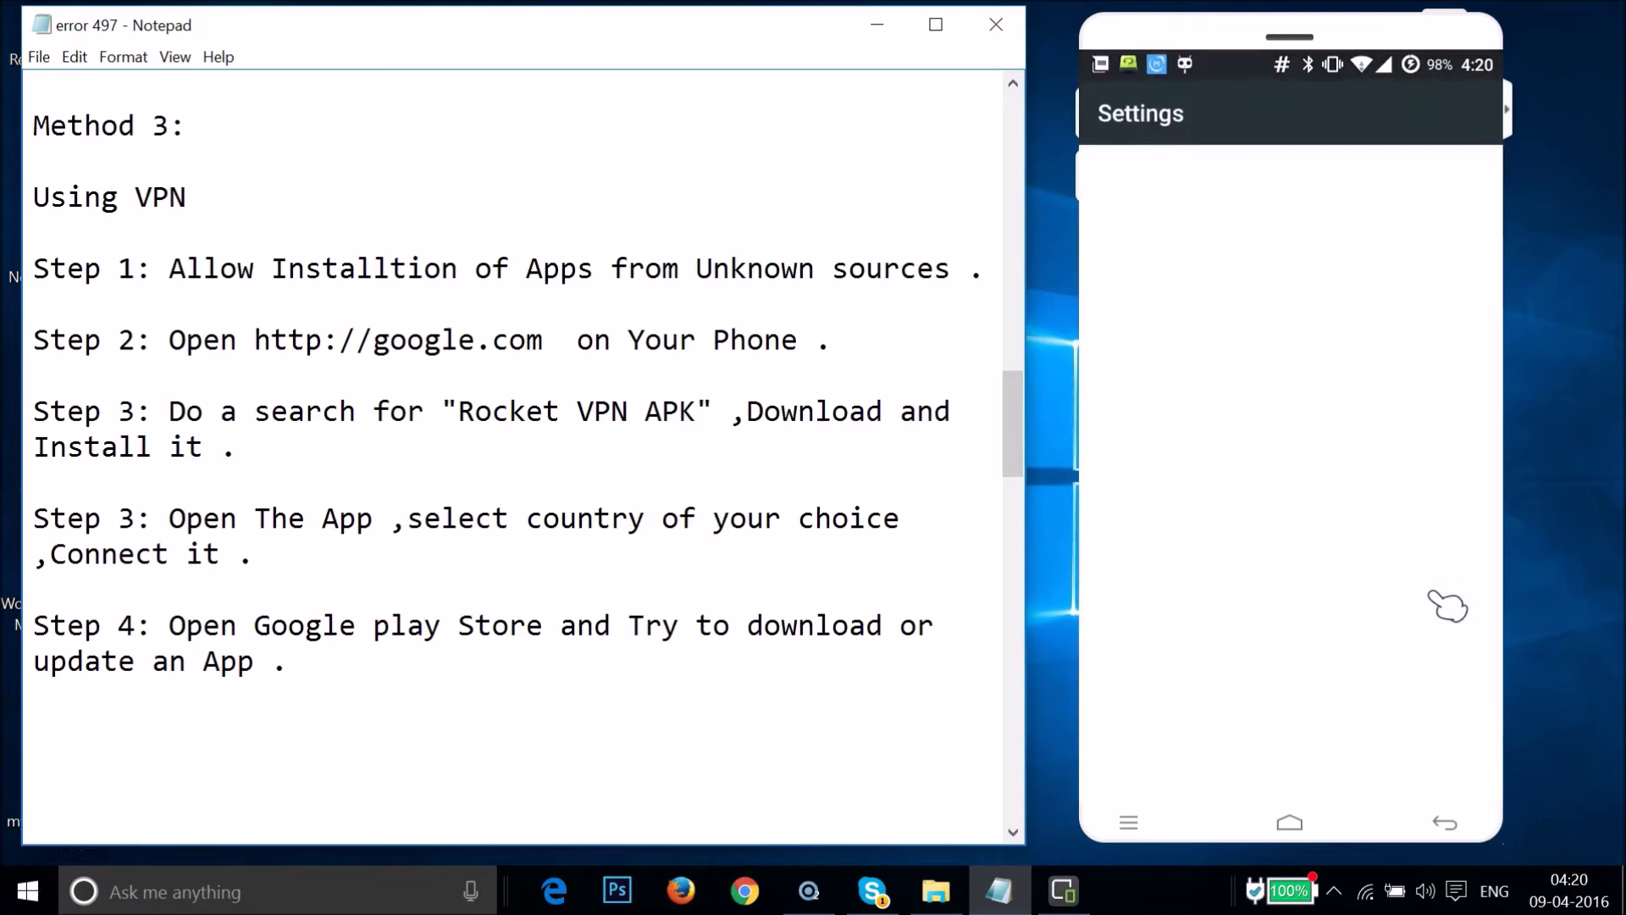
scroll(1337, 527, down, 10)
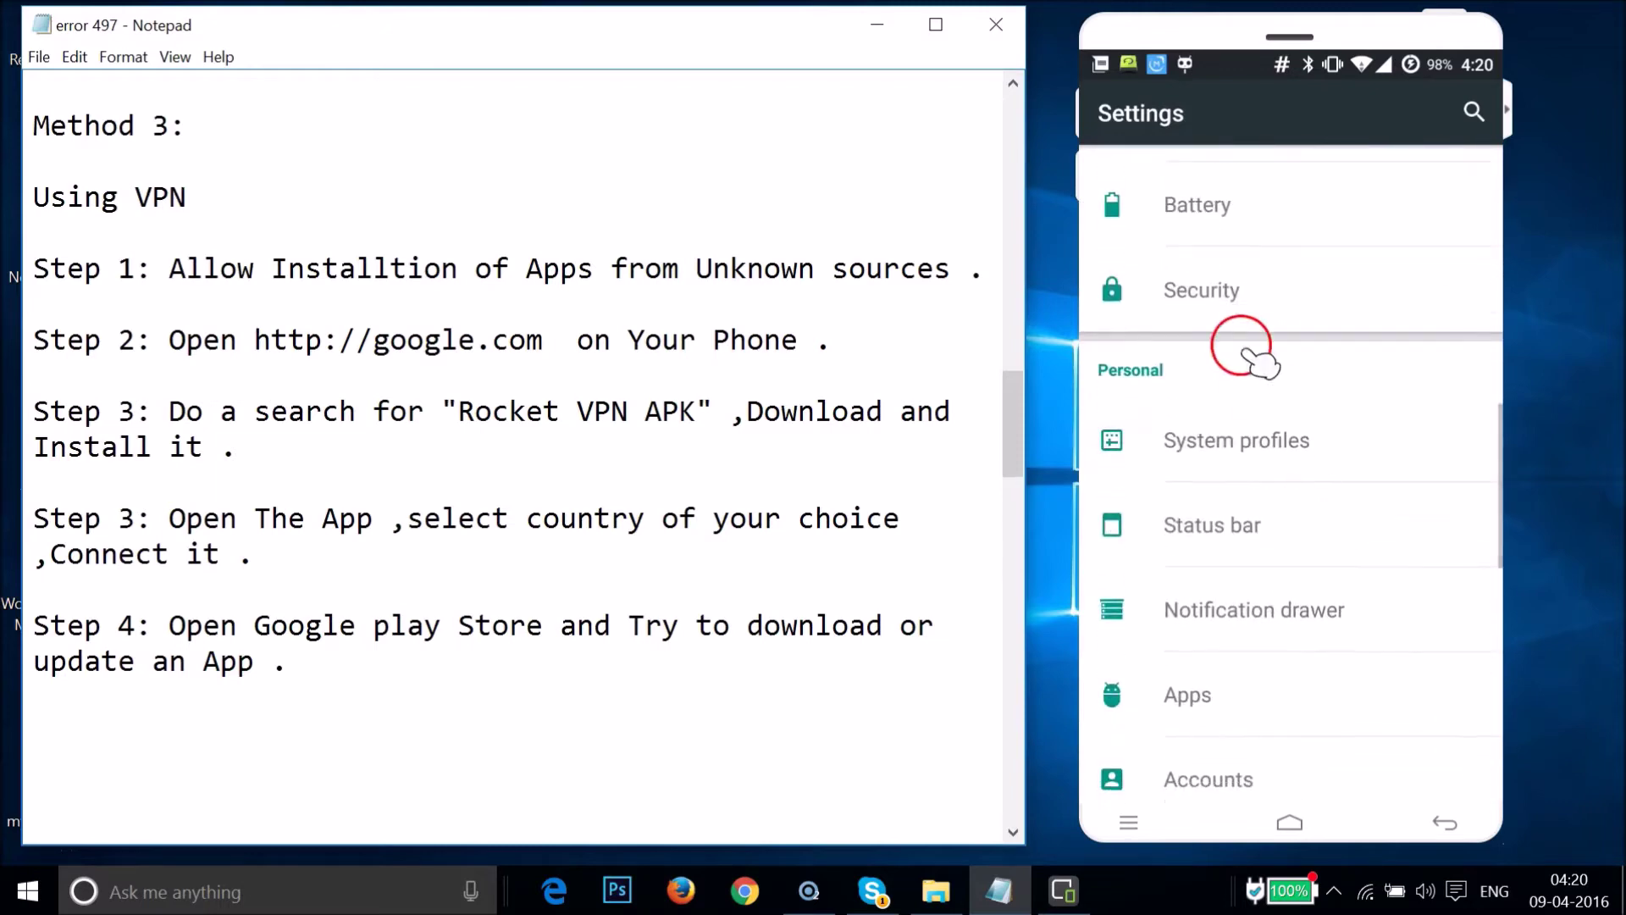
click(1226, 298)
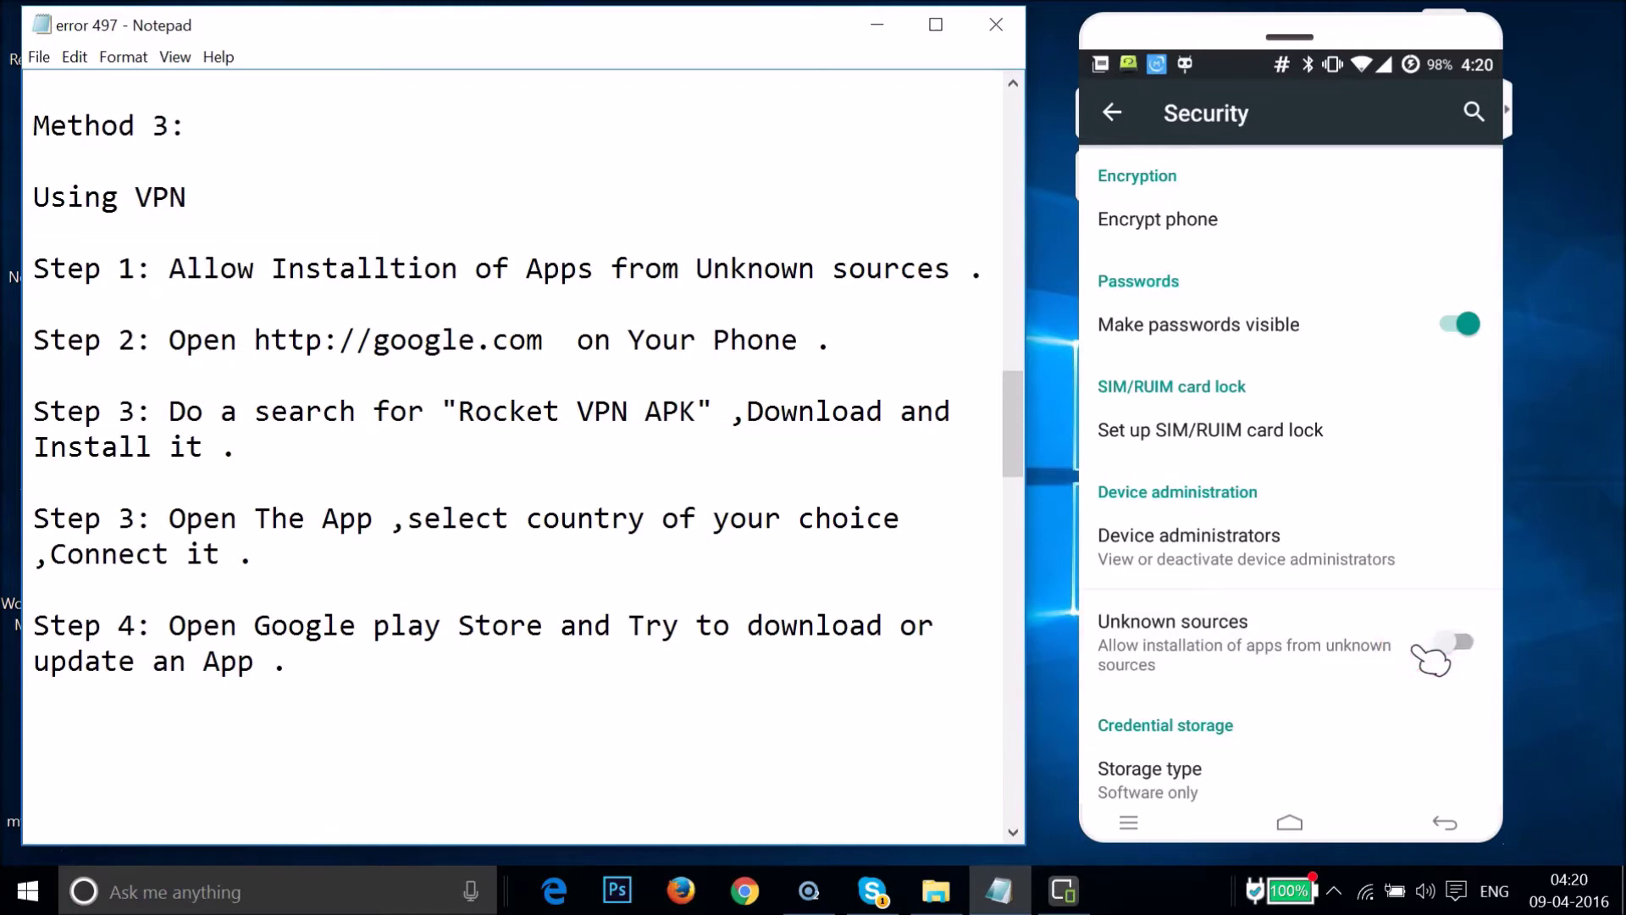
click(1378, 667)
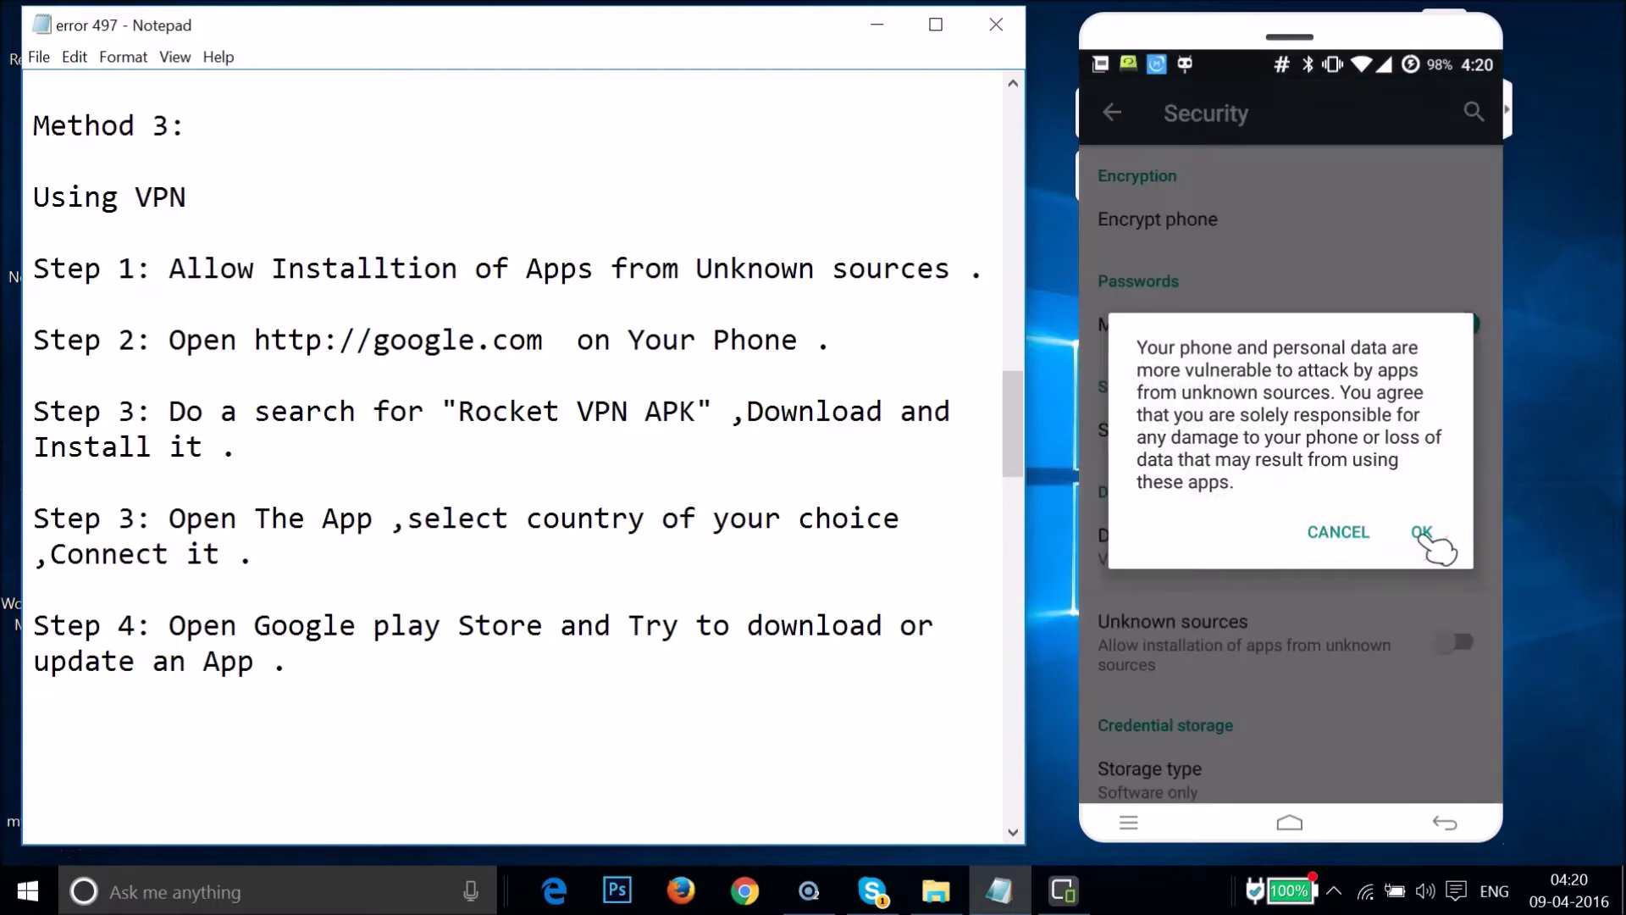
click(1421, 533)
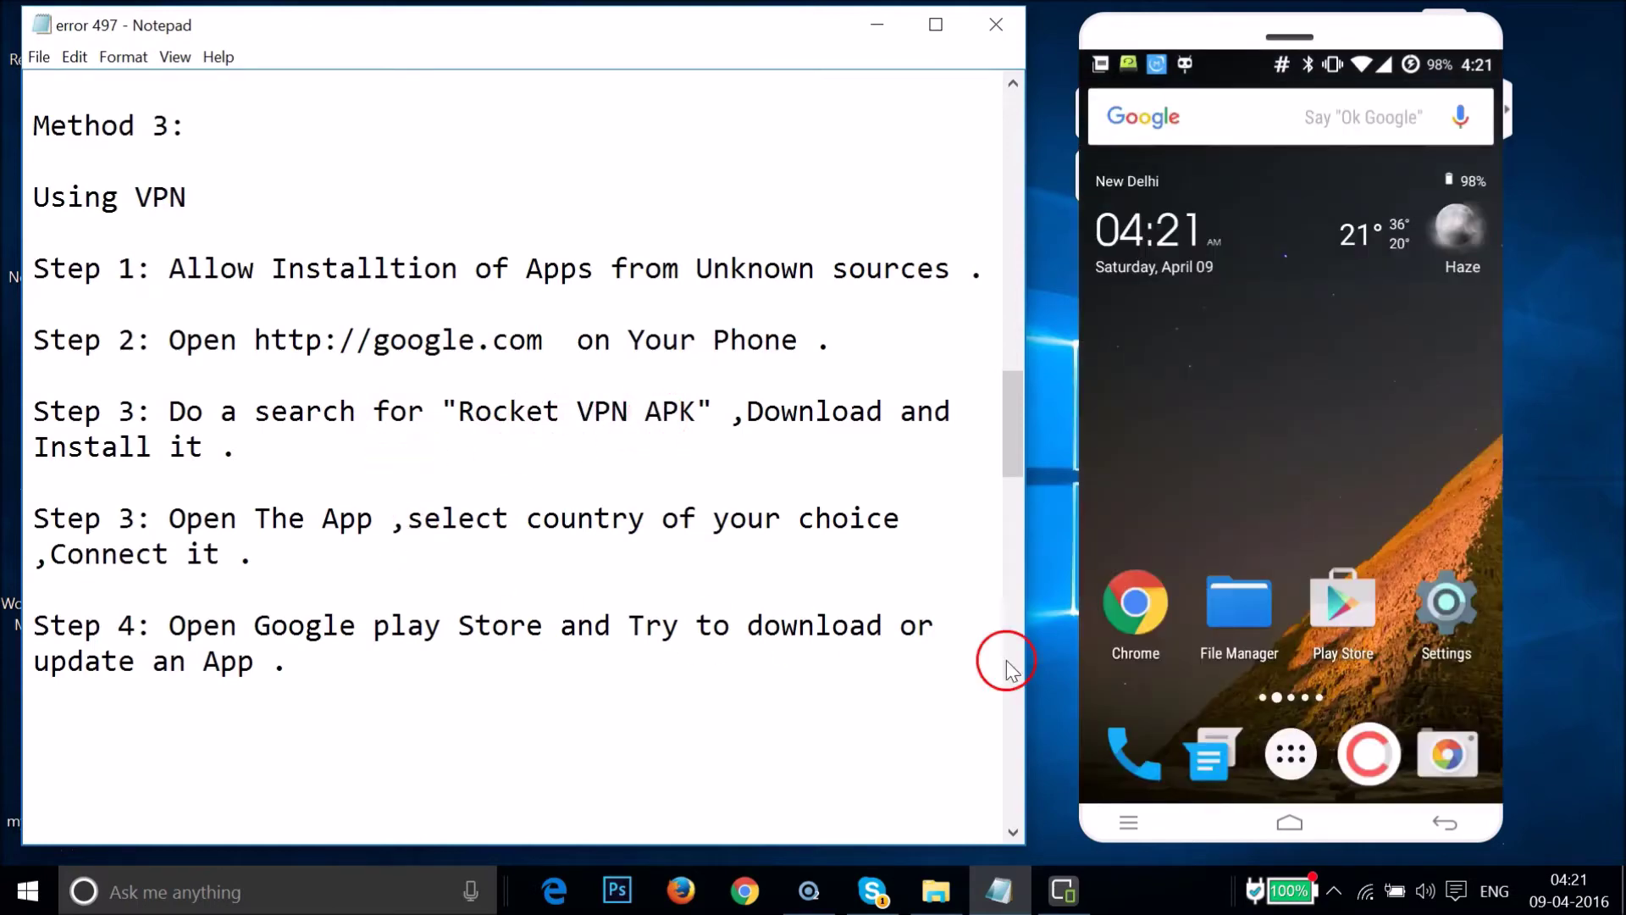
- Open google.com in Chrome on the phone
click(1152, 612)
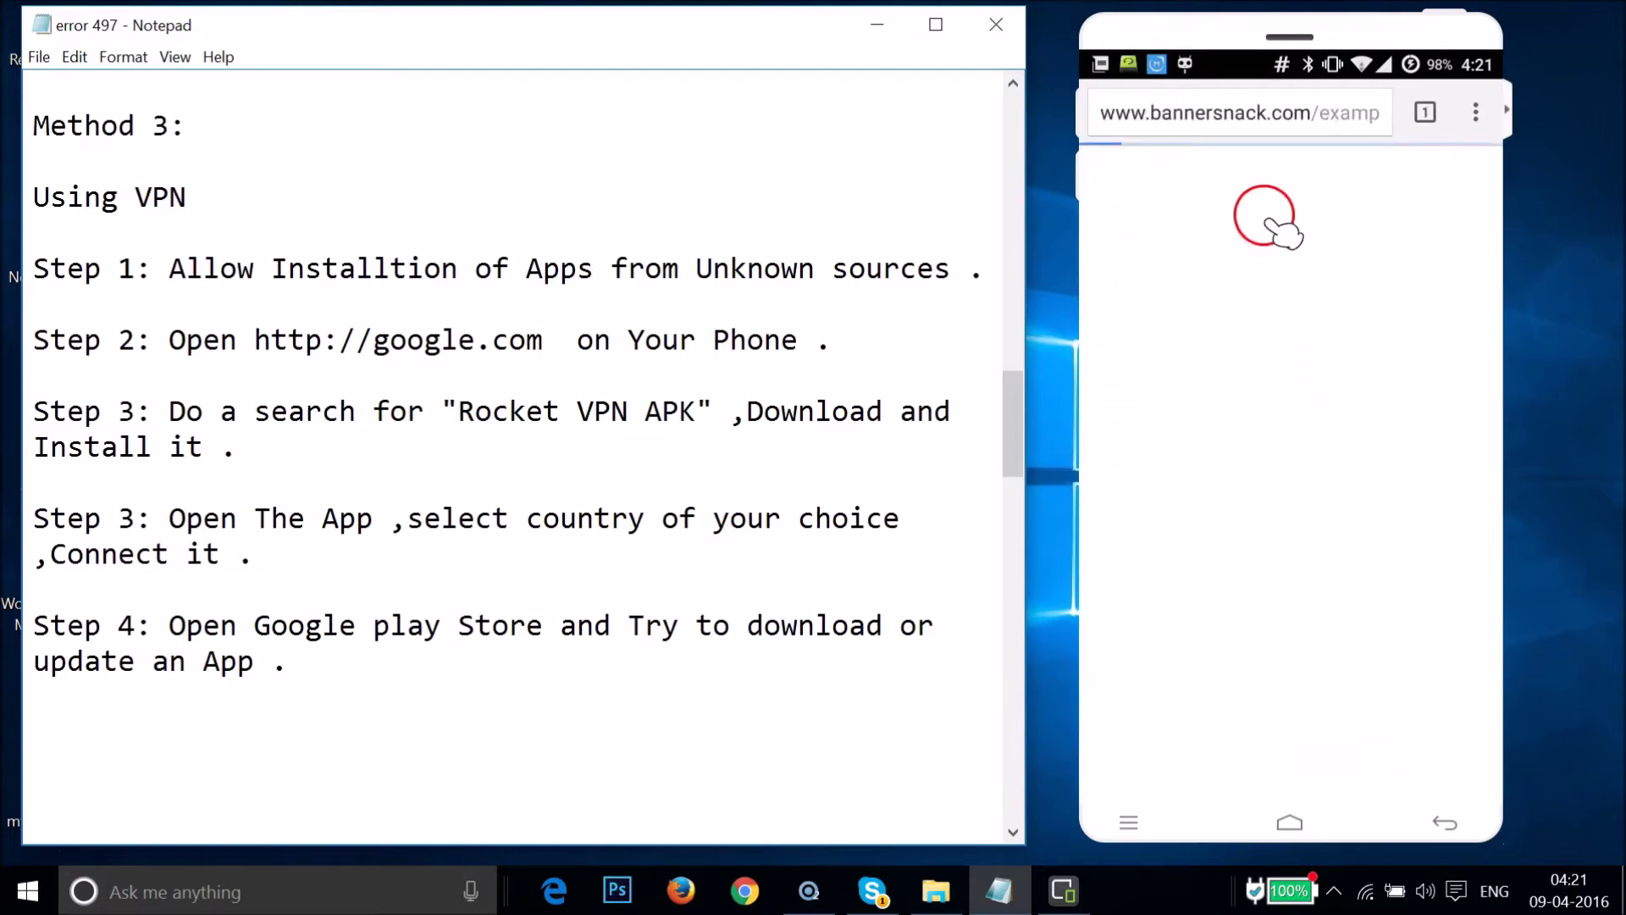
click(1266, 129)
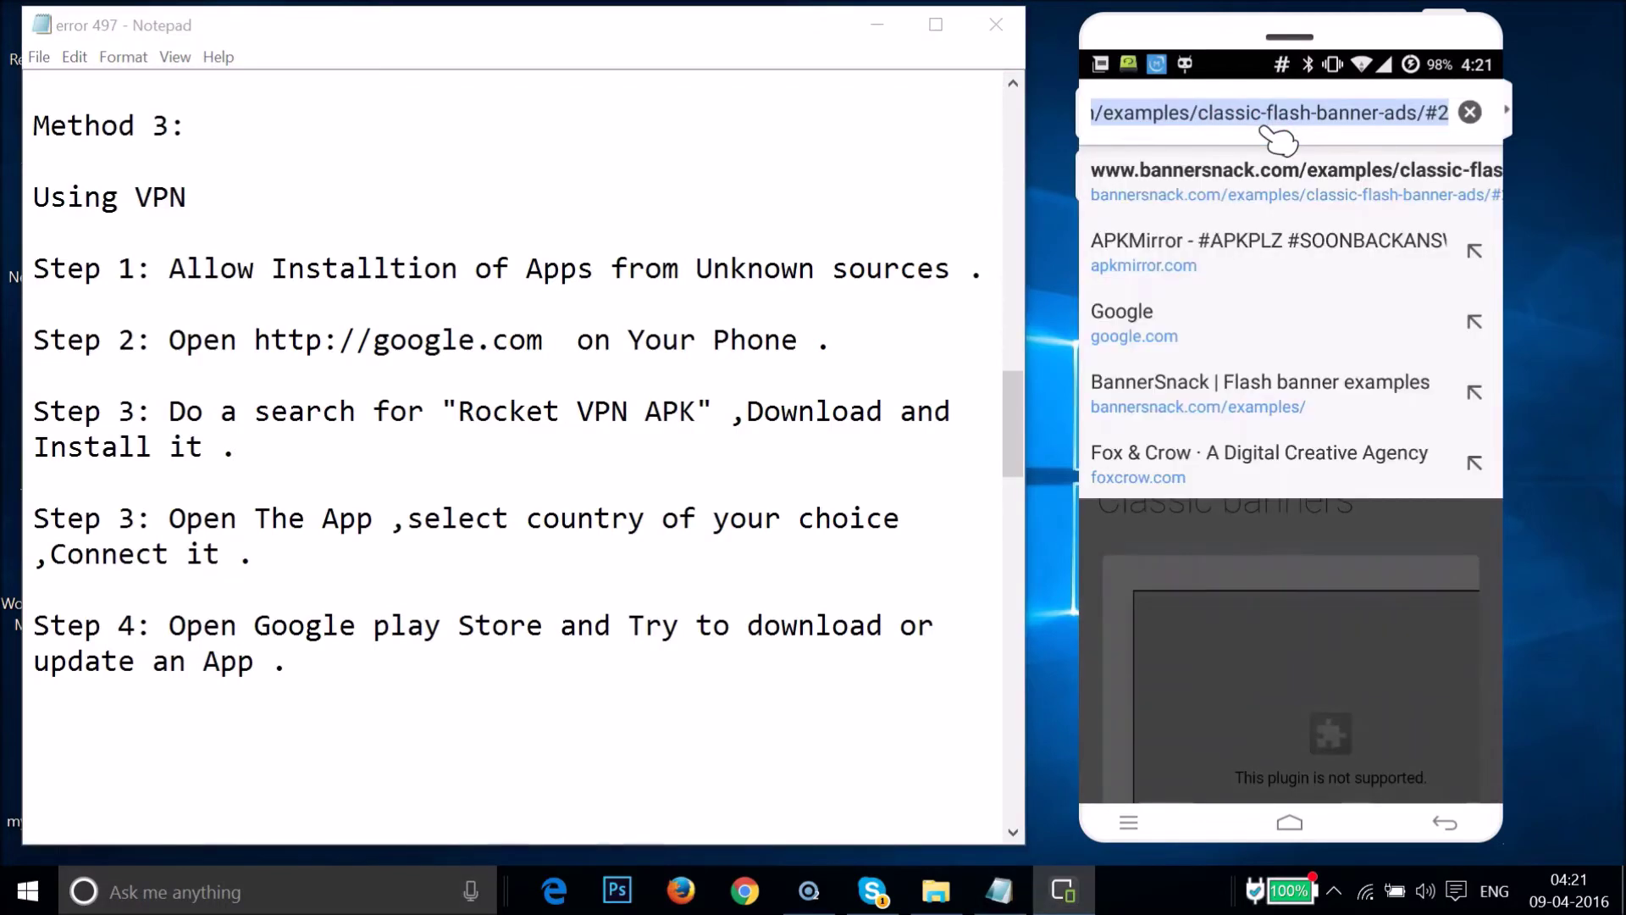
text(g)
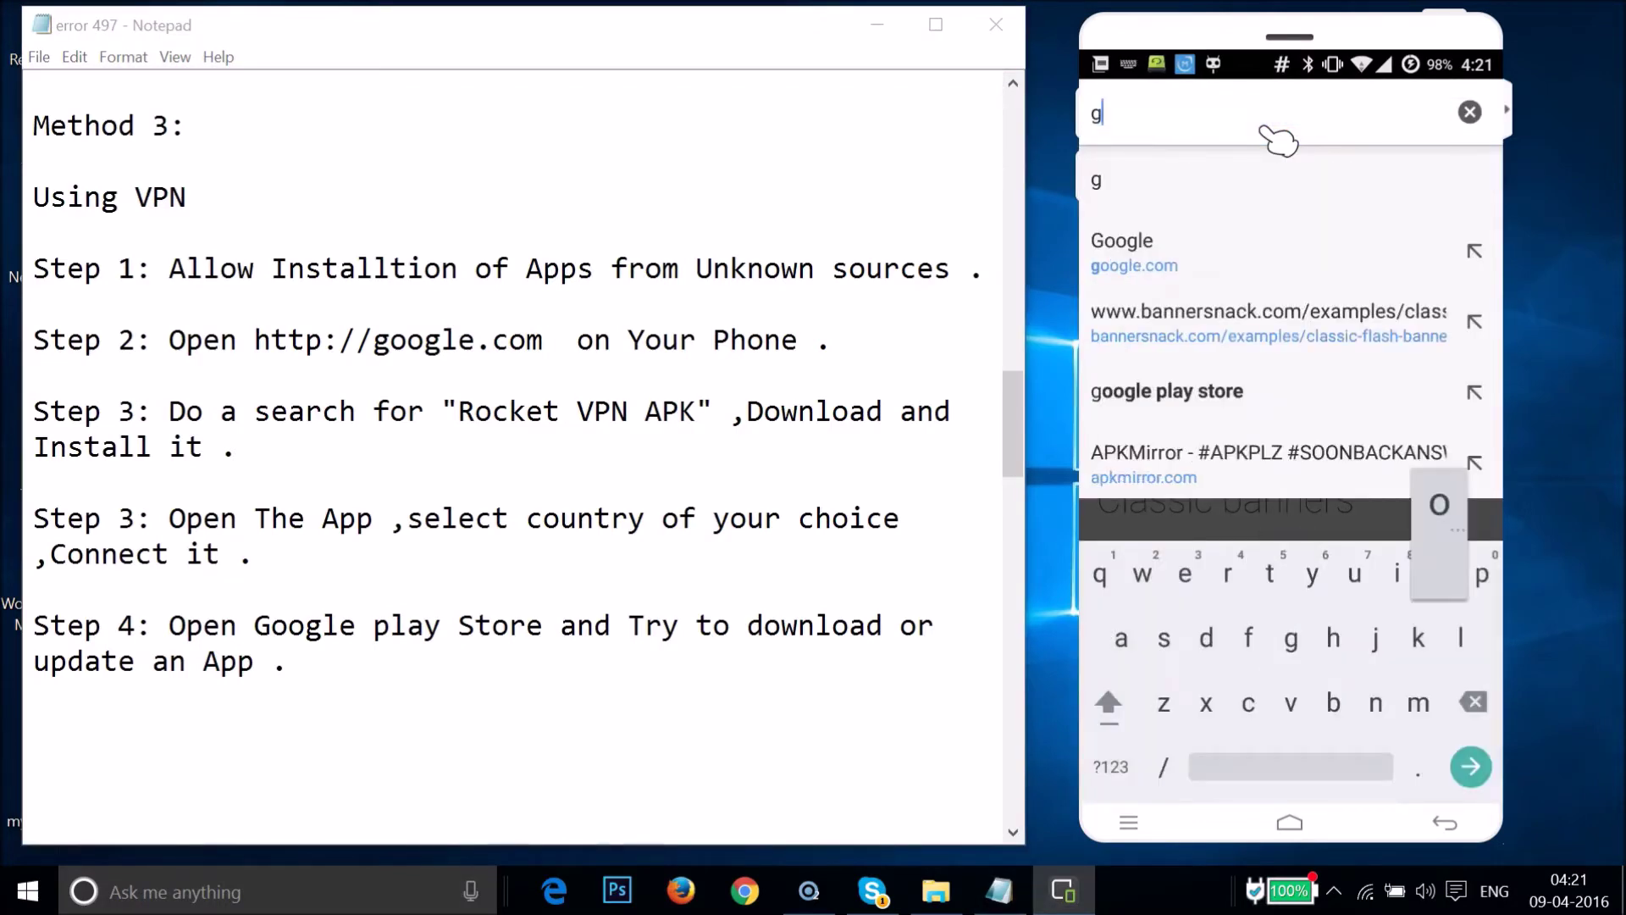
text(oogle.com)
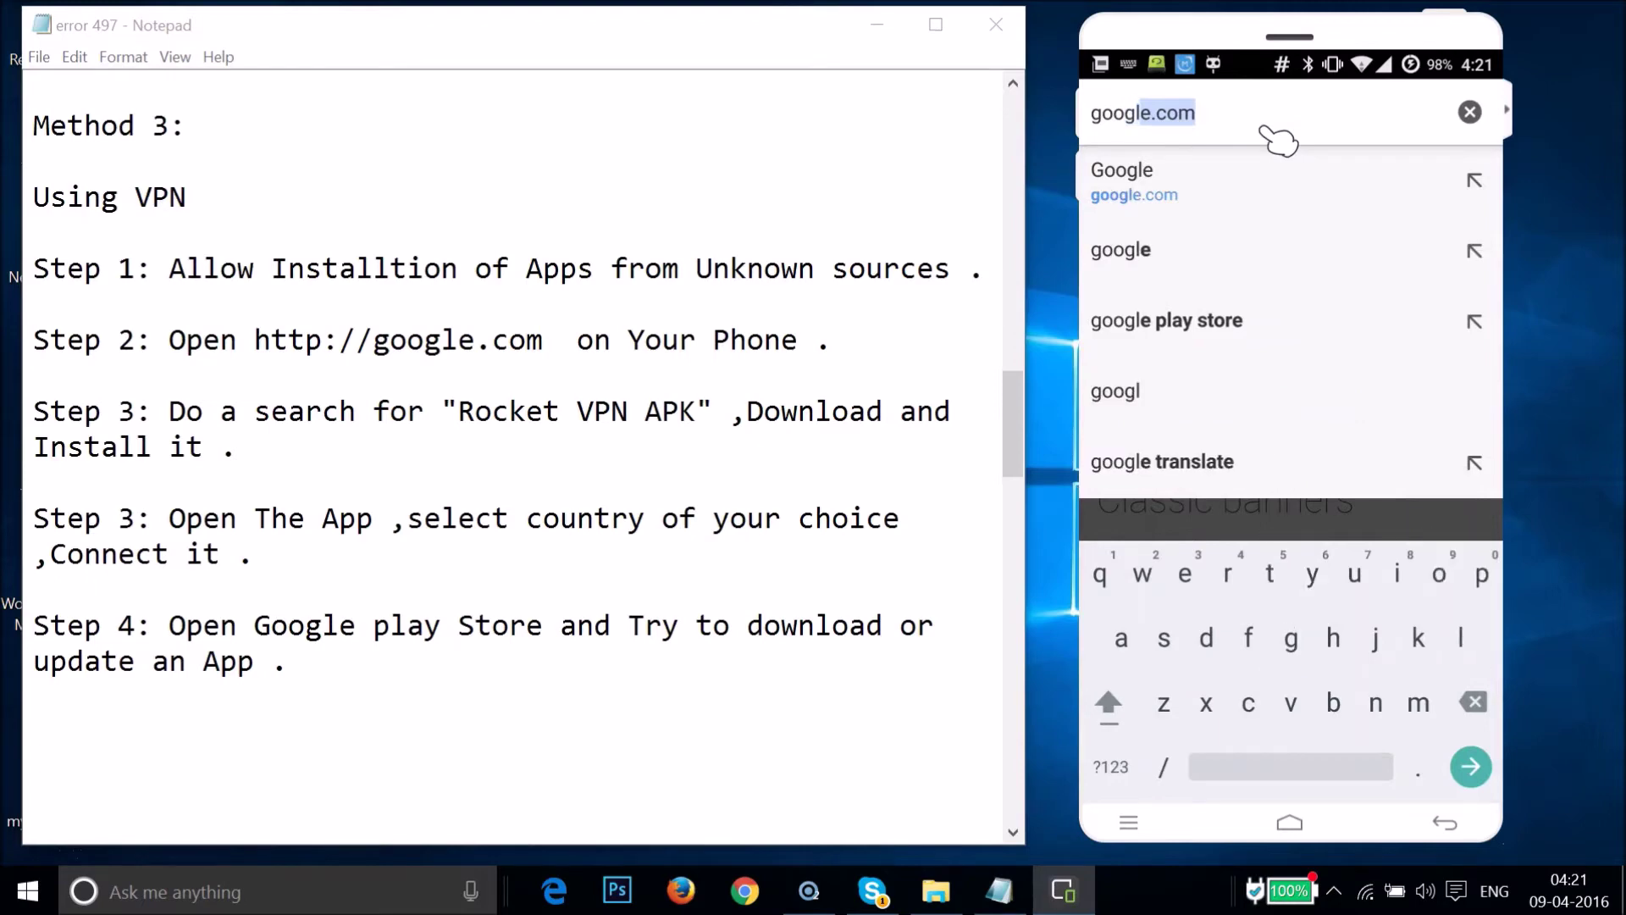
key(Return)
- Search Google for "rocket vpn apk"
click(1225, 396)
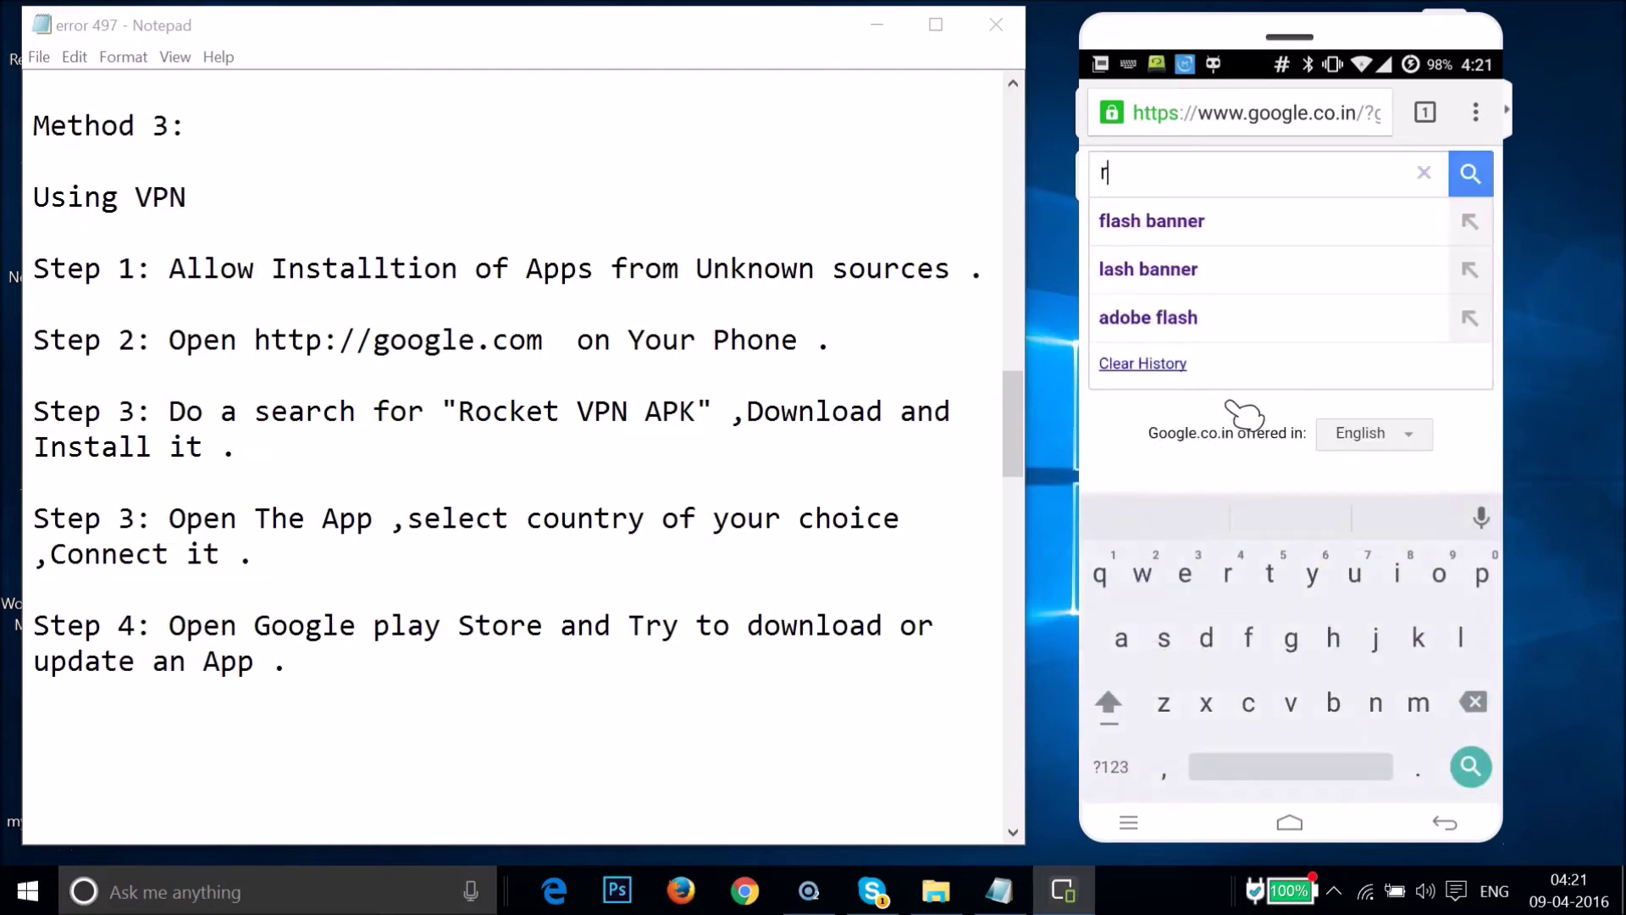
text(ro)
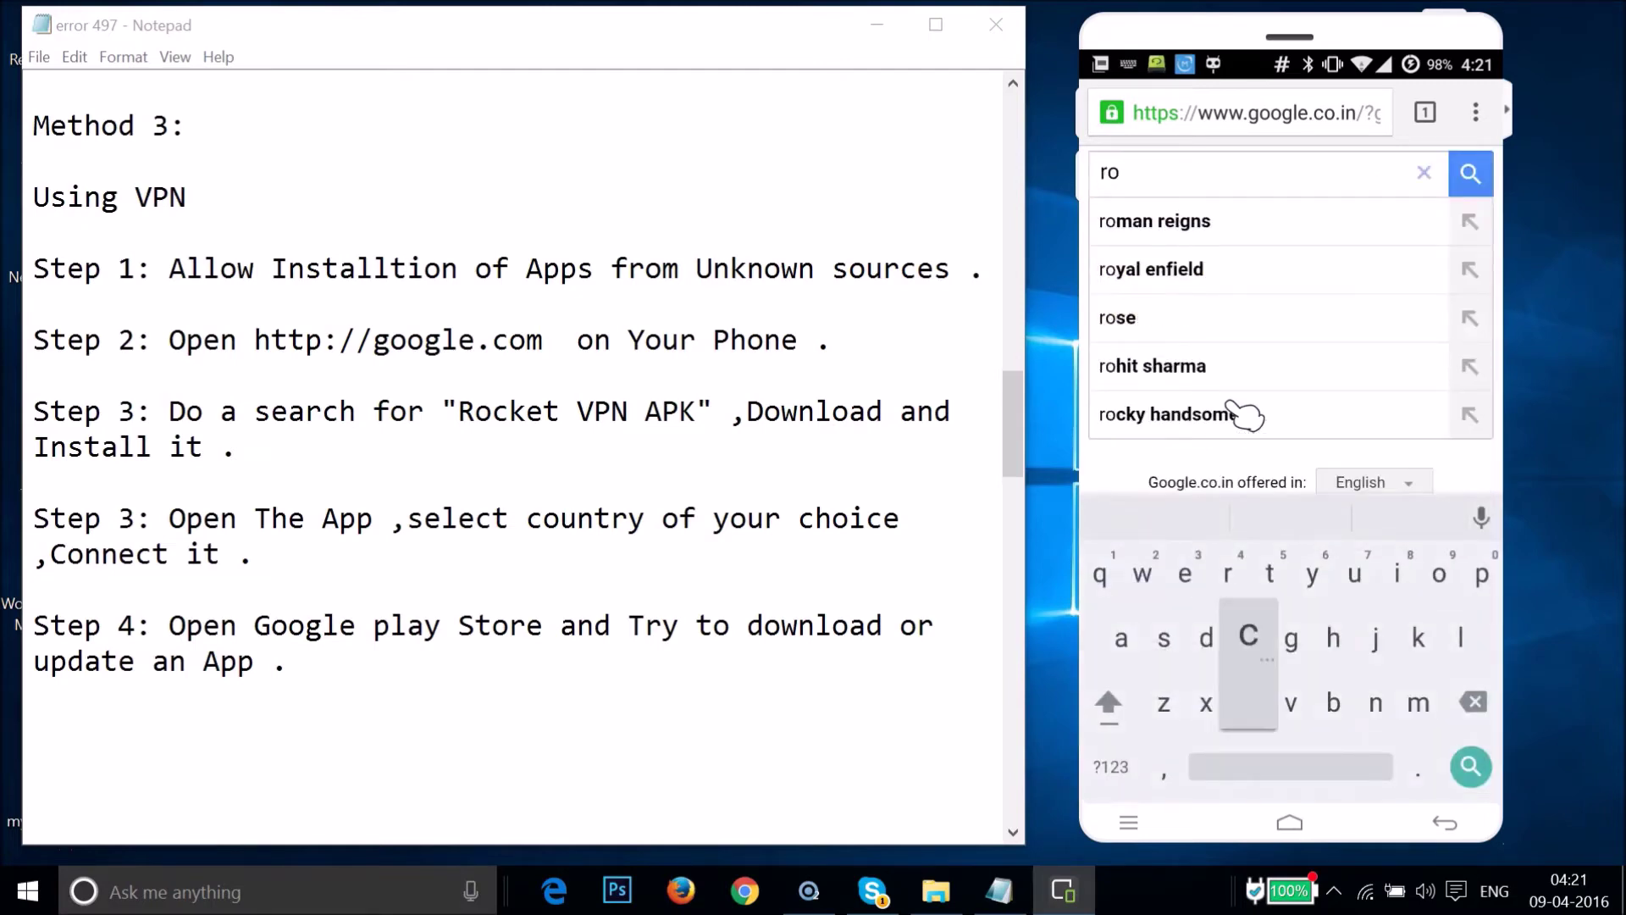
text(ck)
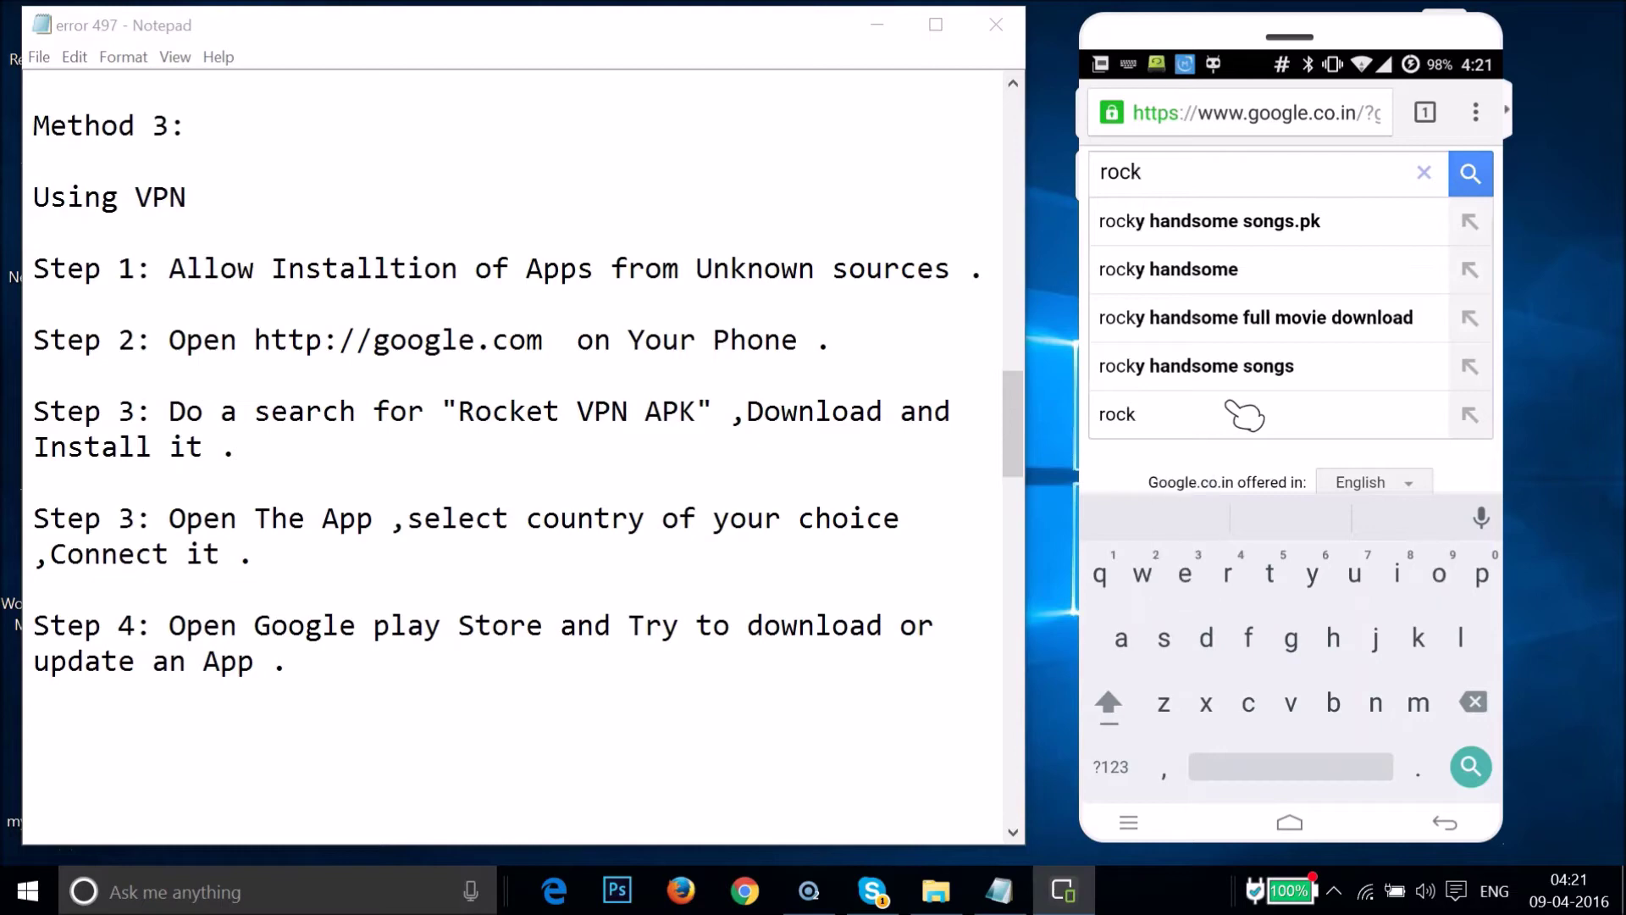
text(et vp)
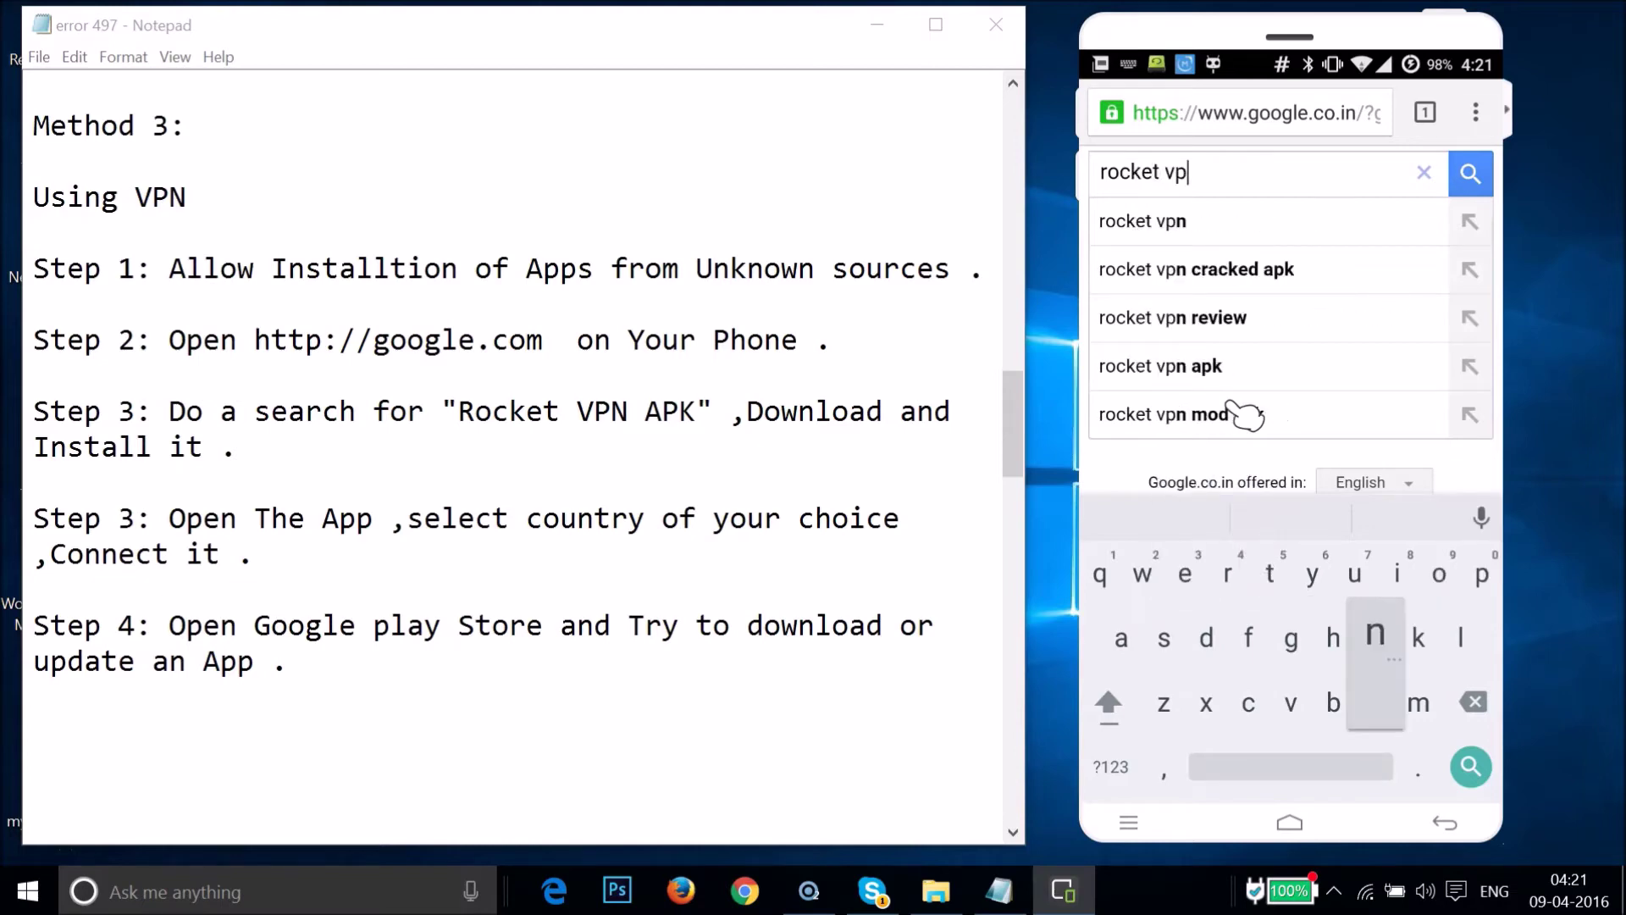
text(n)
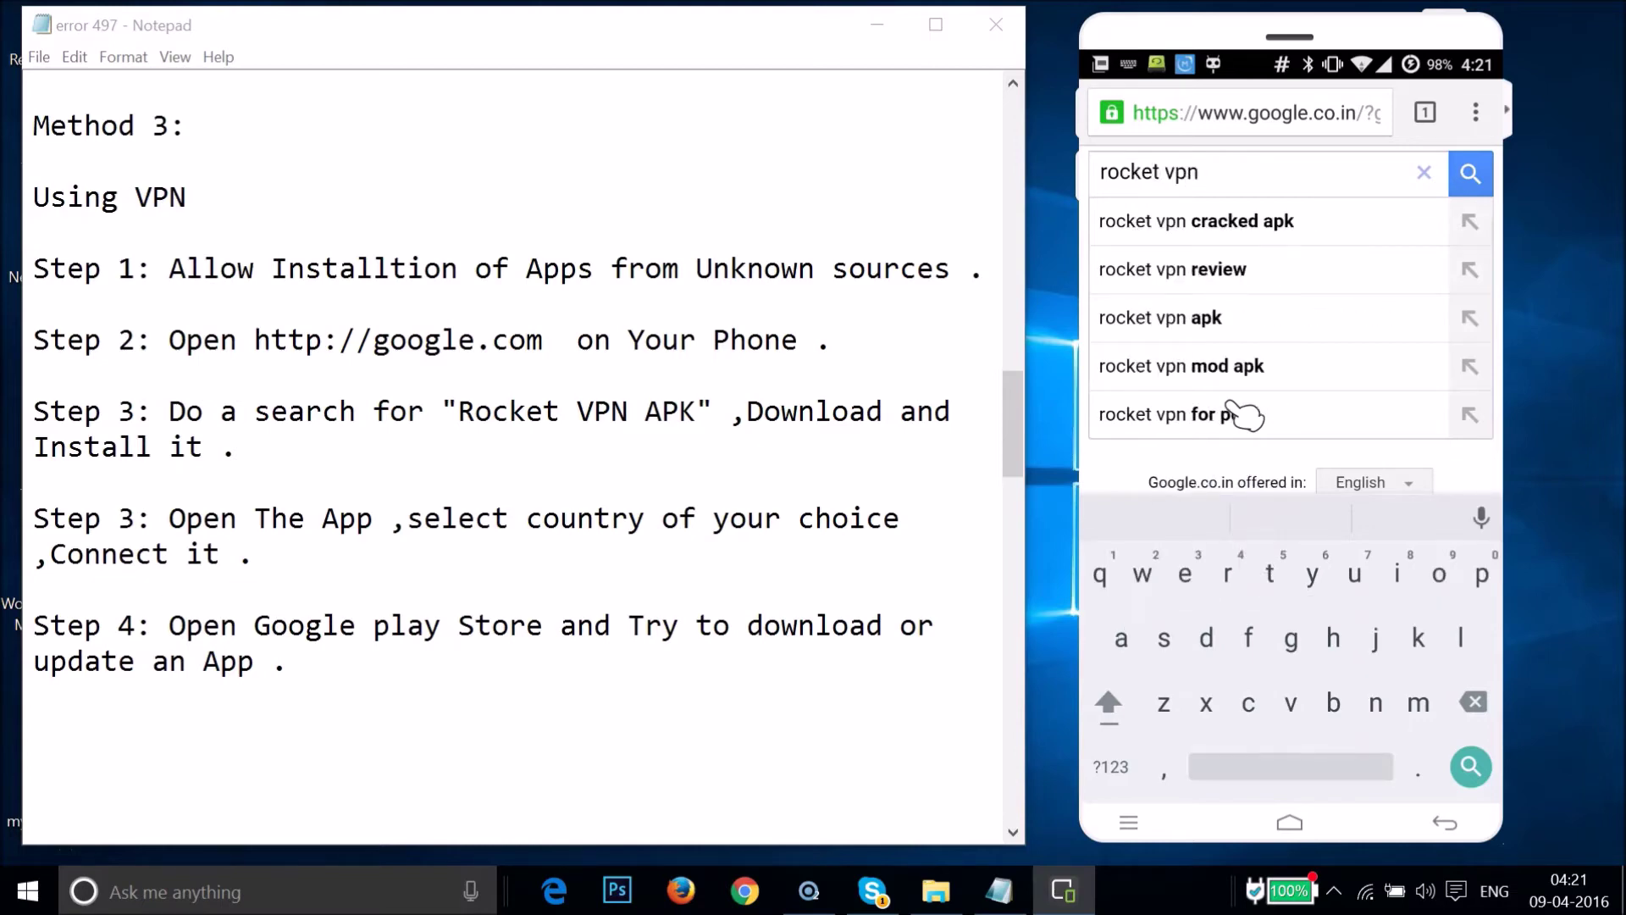
text( apk)
click(1471, 172)
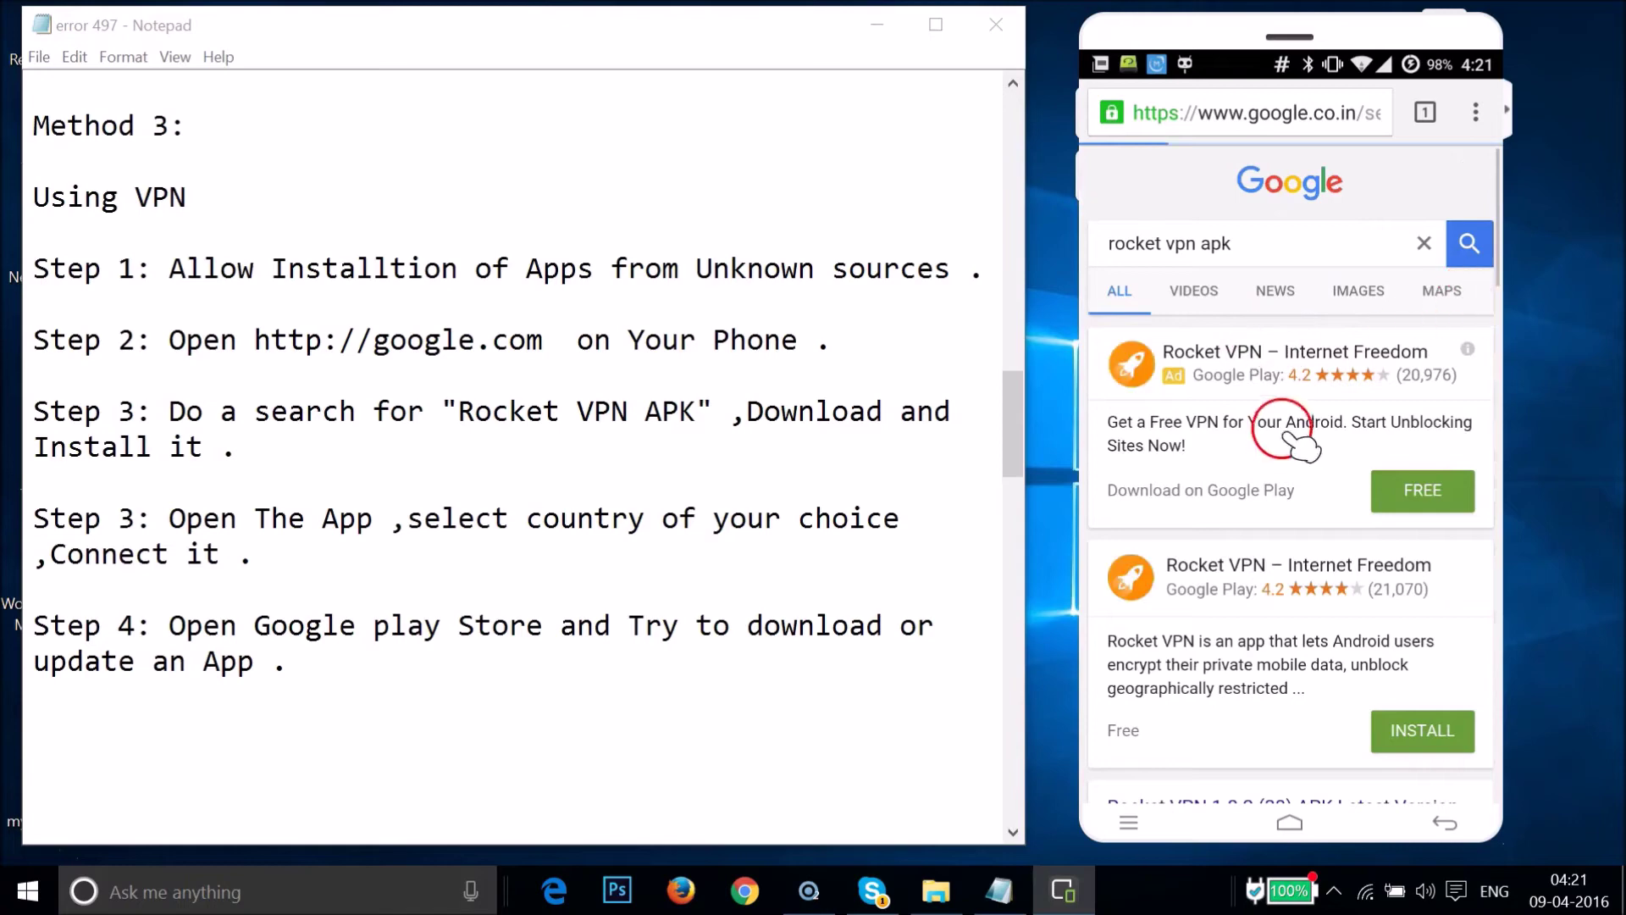
- Open the AndroidAPKsFree result for Rocket VPN 1.8.2 (38) and download the APK from the secure server
scroll(1317, 465, down, 4)
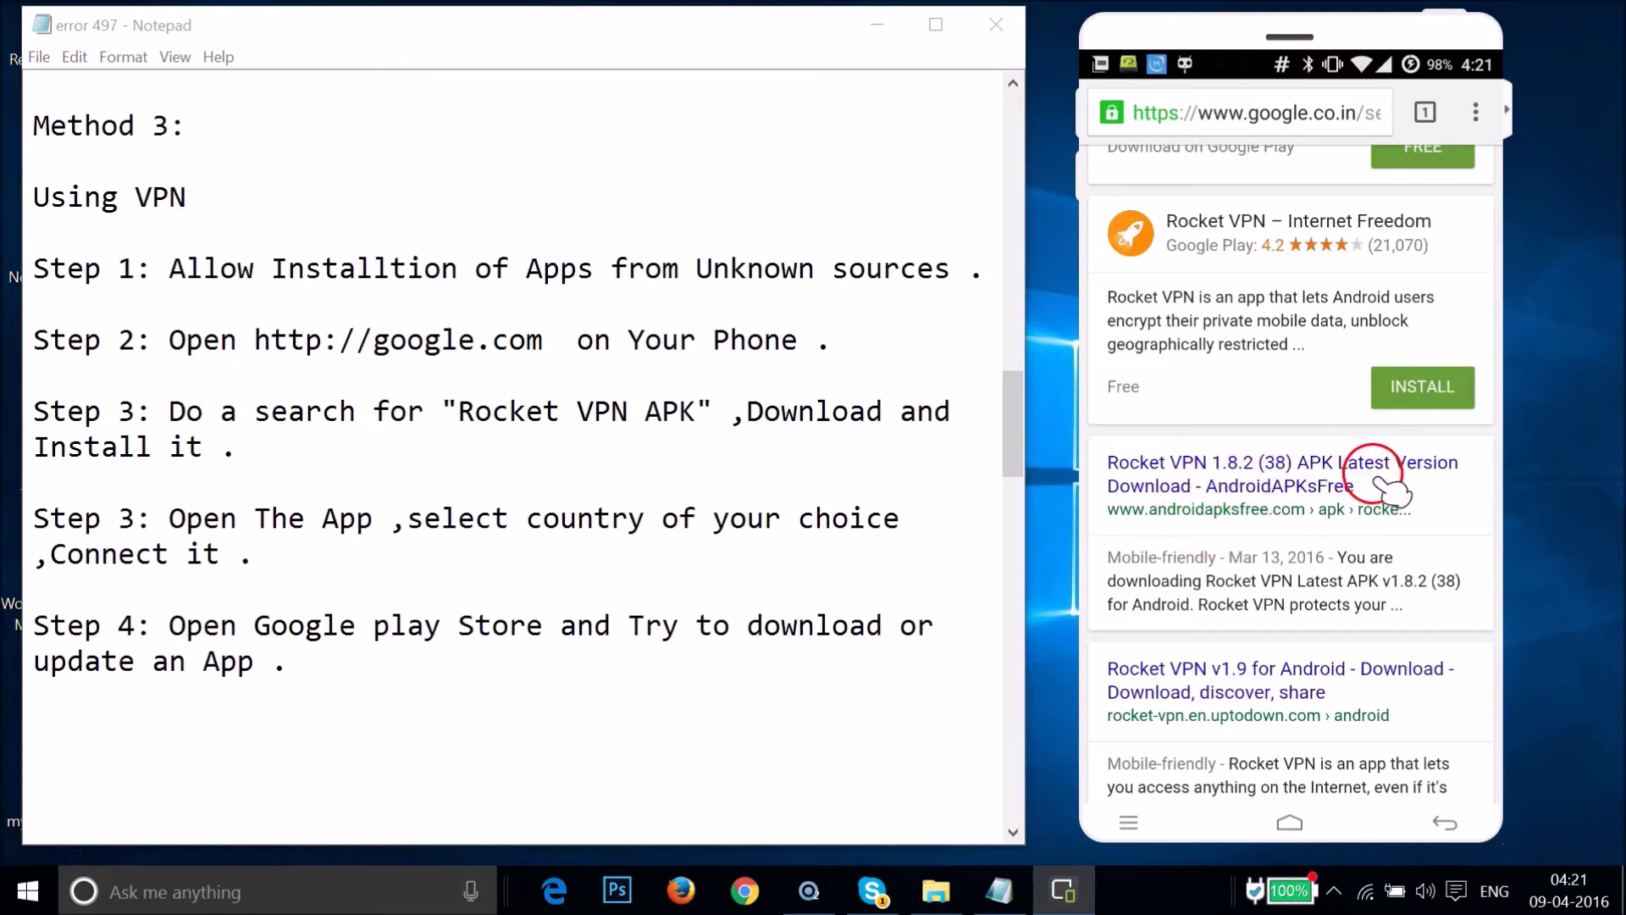
click(1243, 485)
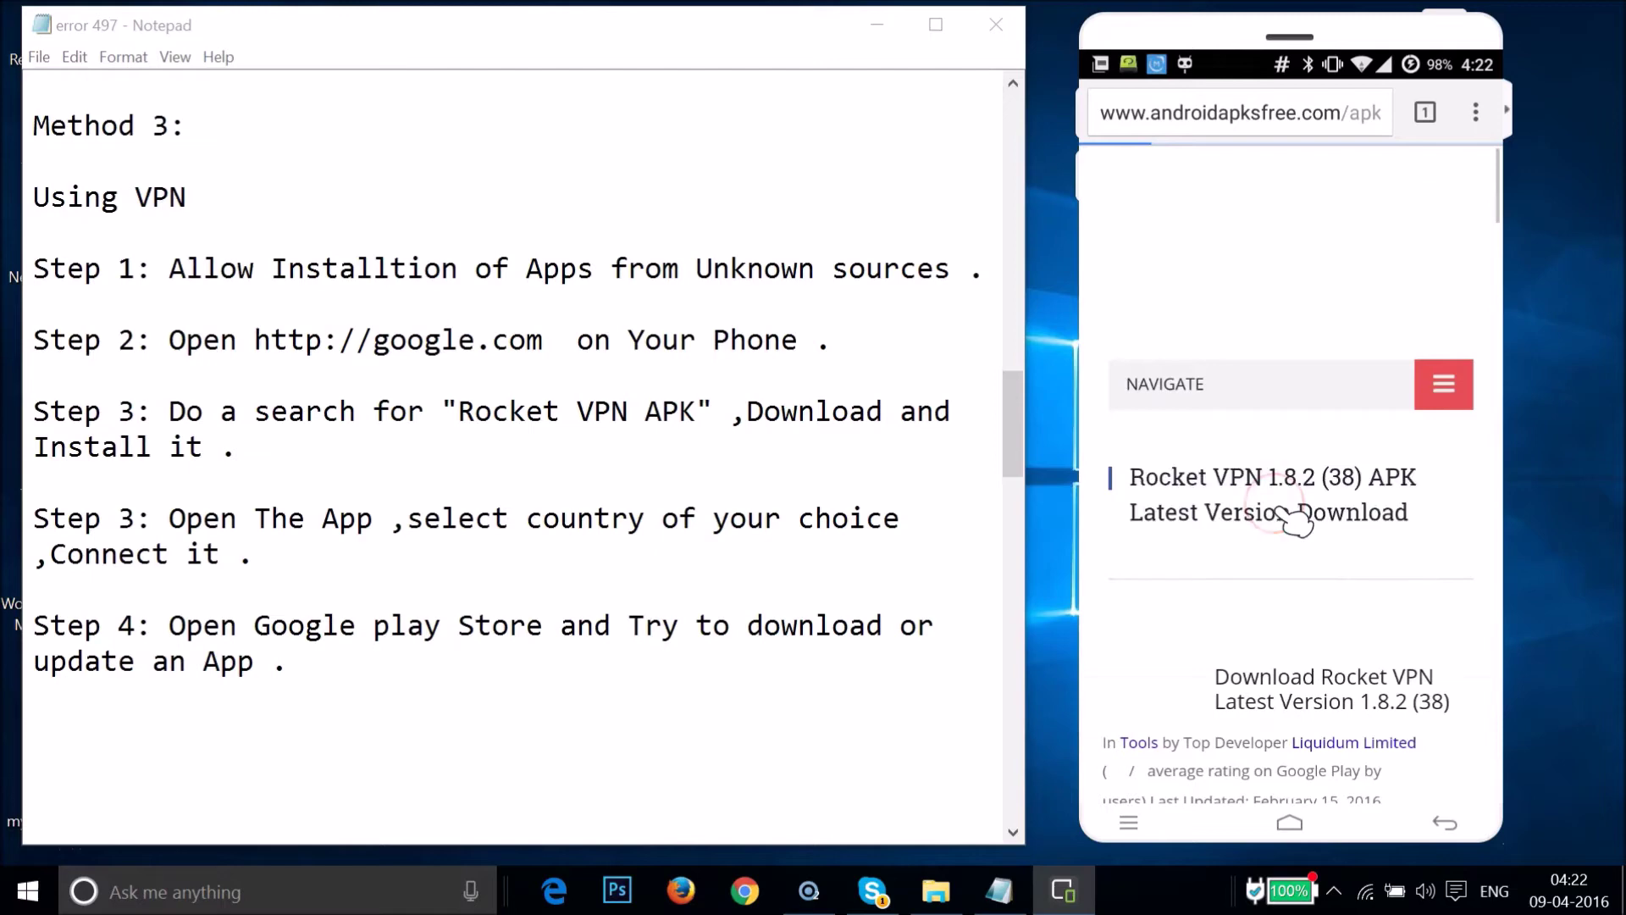
scroll(1296, 521, down, 5)
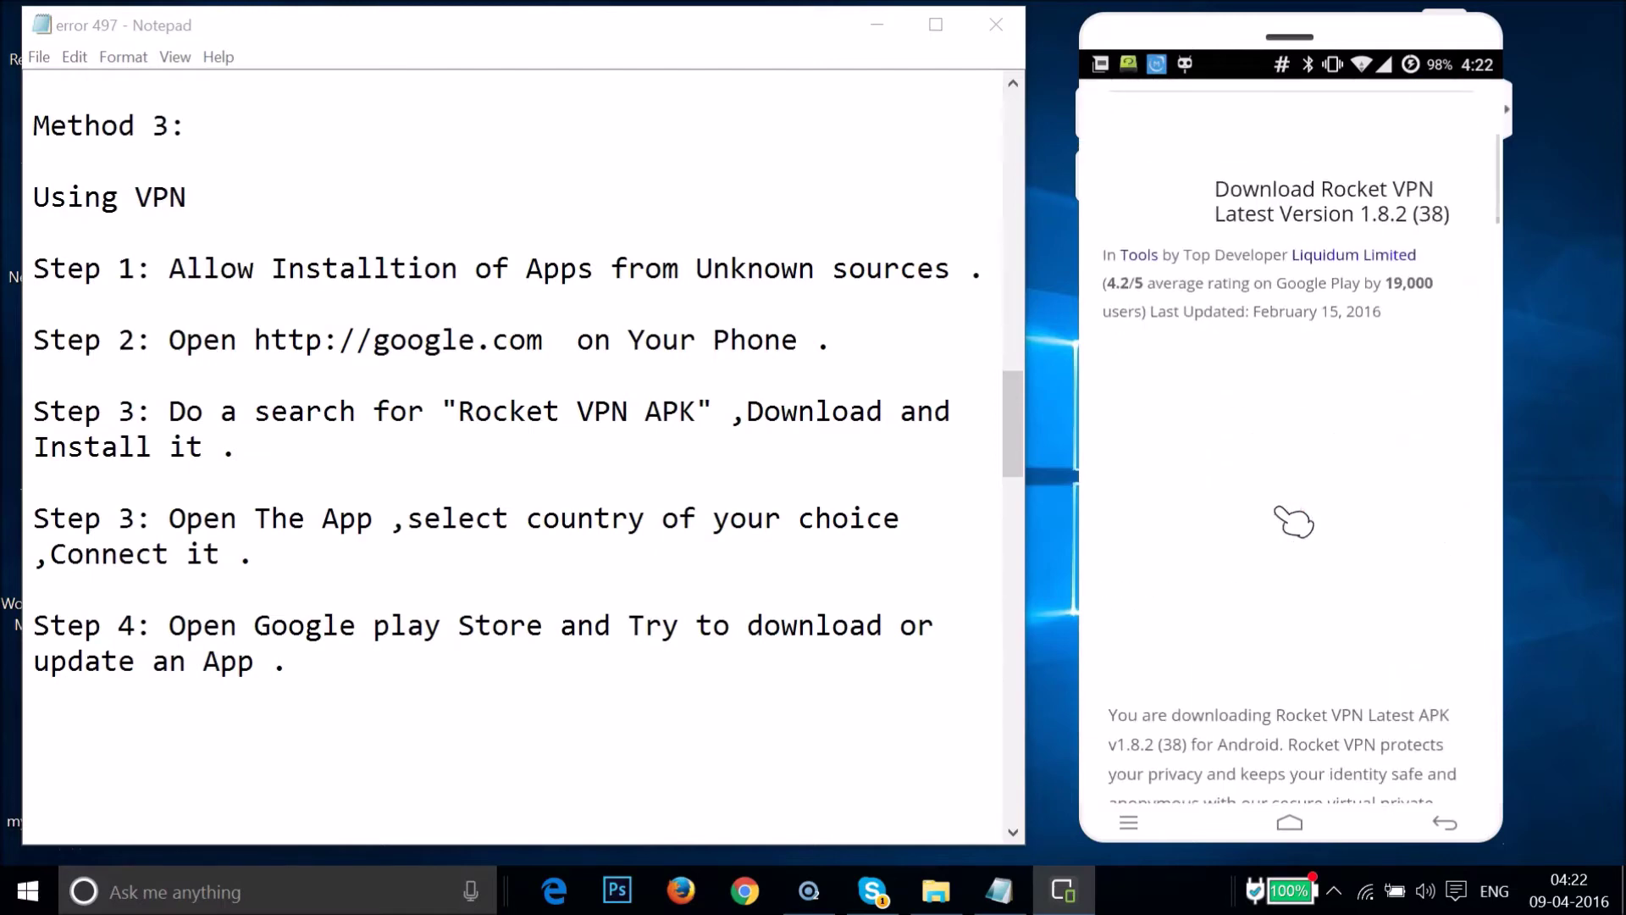
scroll(1293, 521, down, 10)
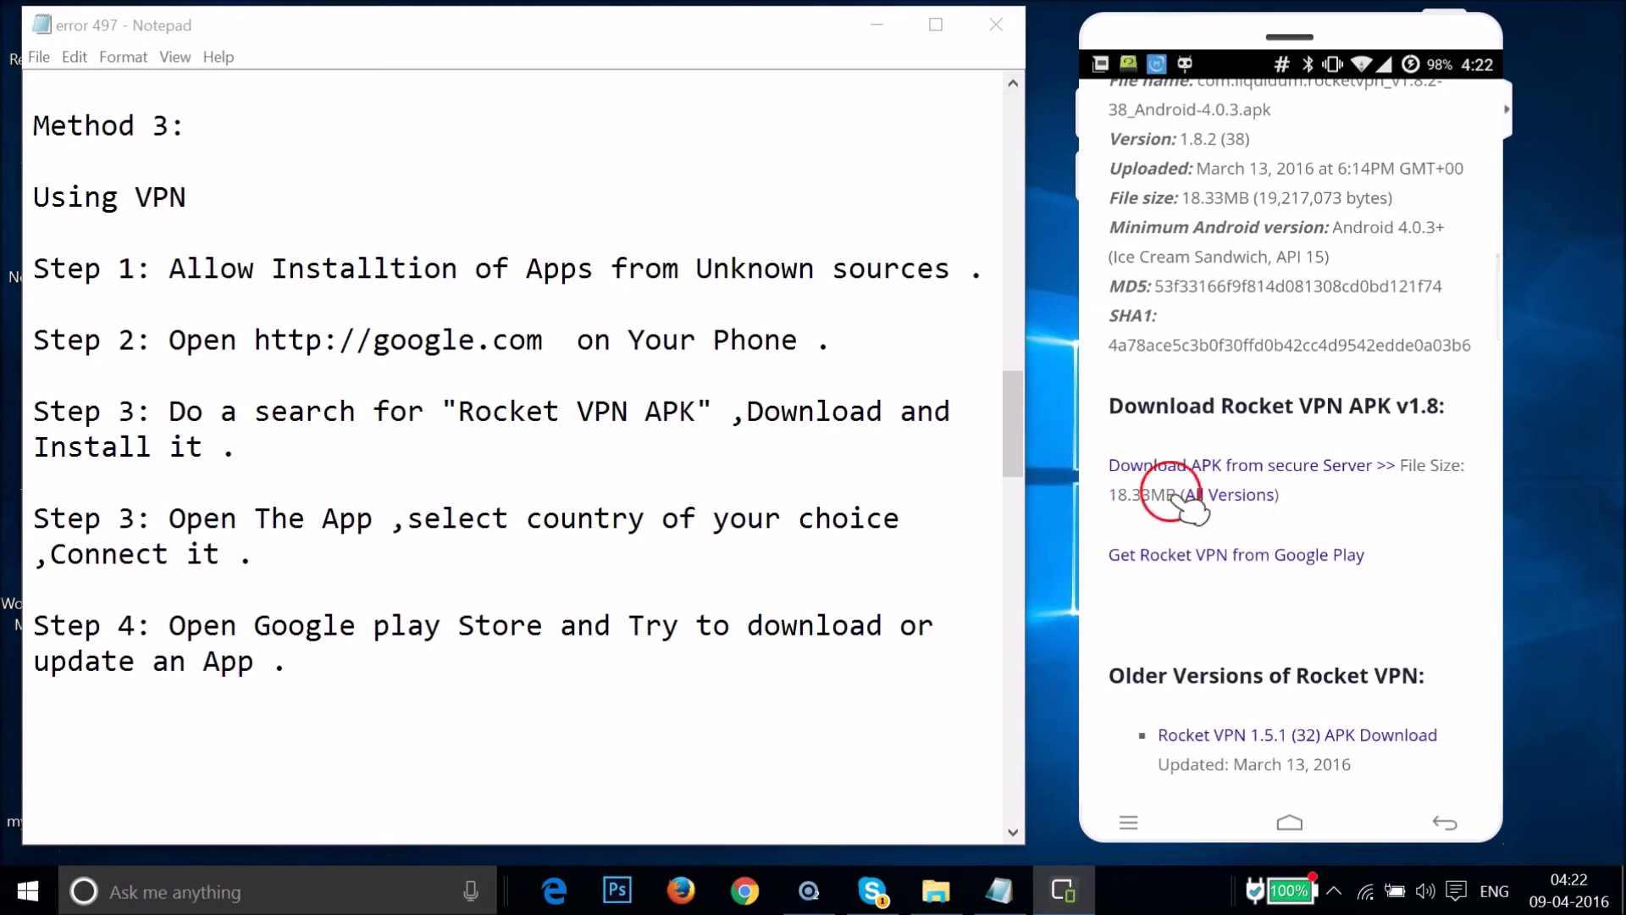
click(1218, 465)
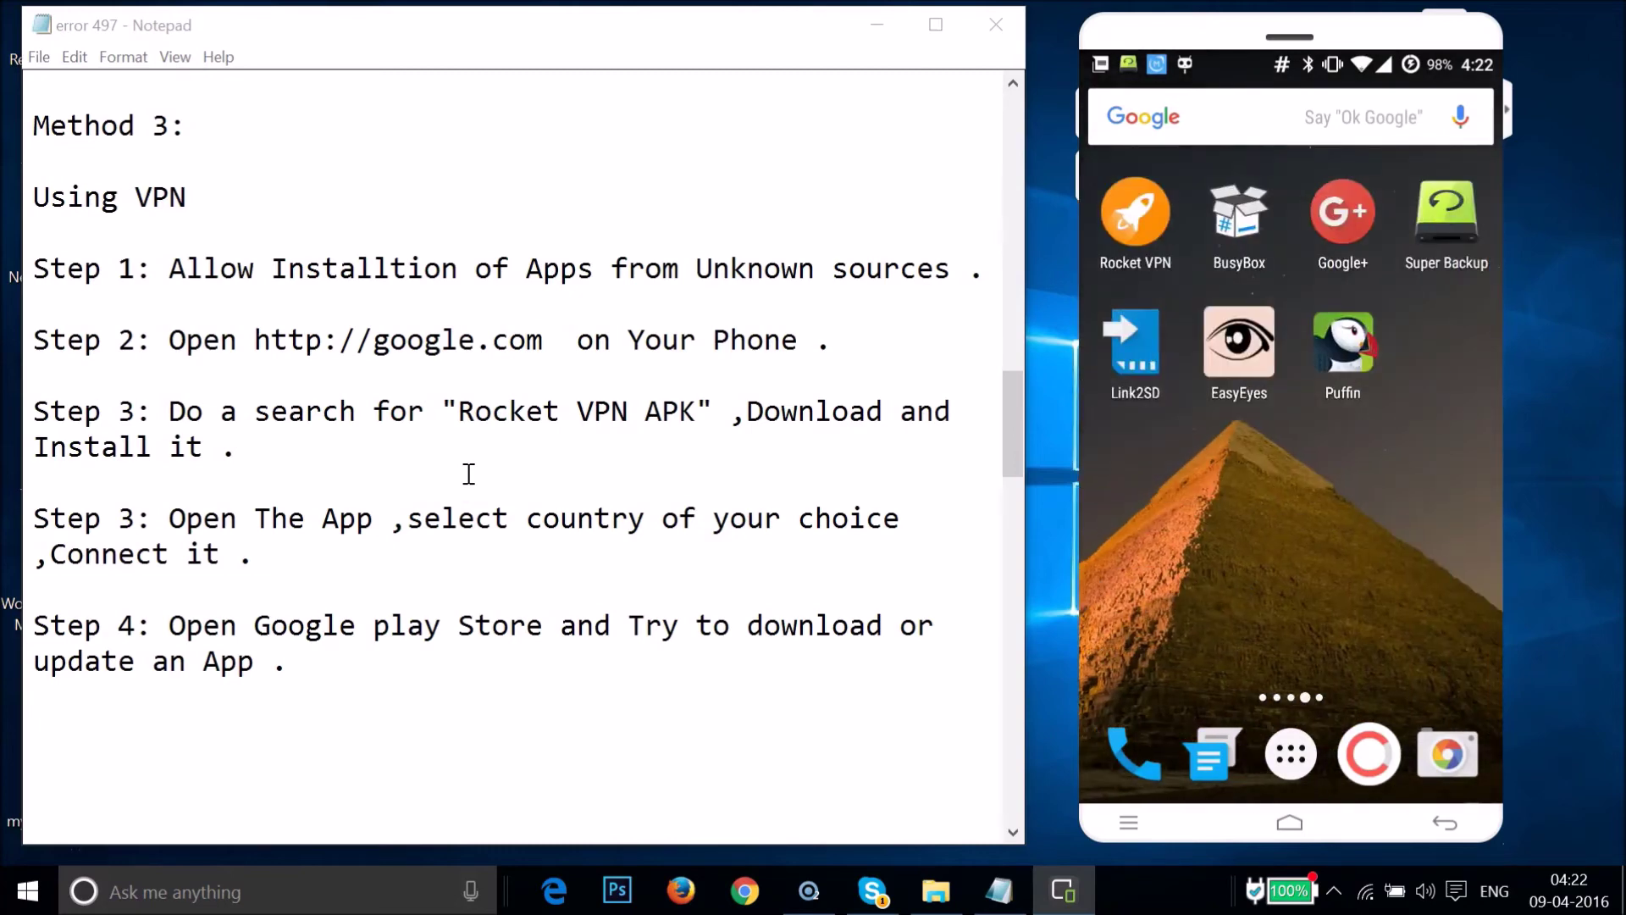
- Open Rocket VPN, choose United States as the destination, and connect, accepting the VPN connection request
click(1153, 222)
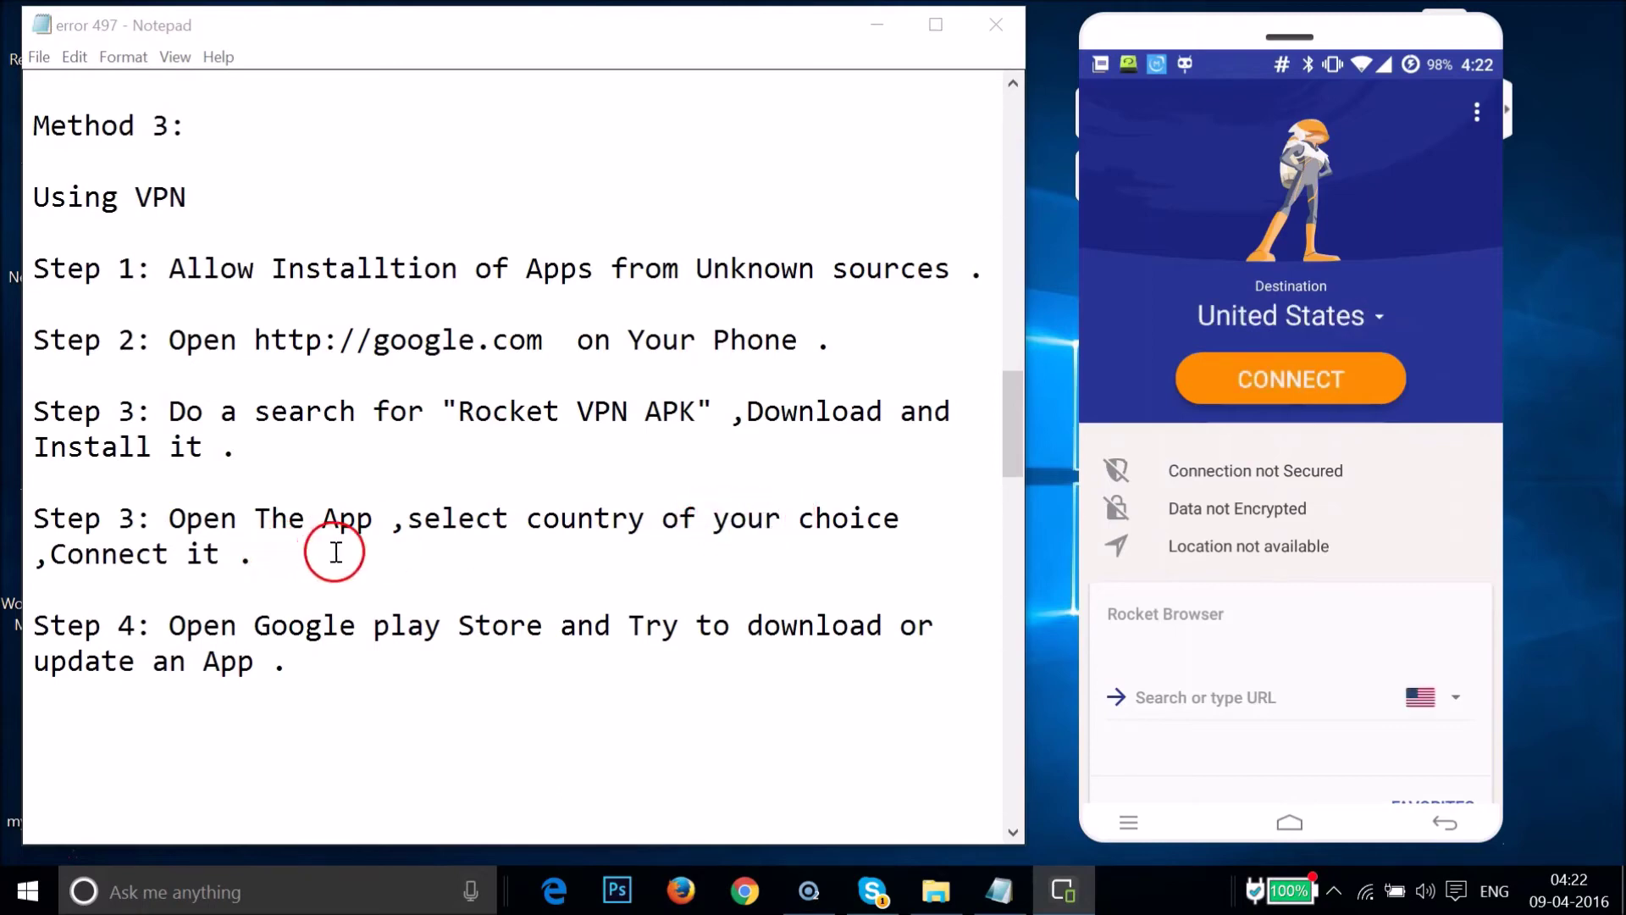
click(1365, 318)
drag(1283, 631, 1282, 568)
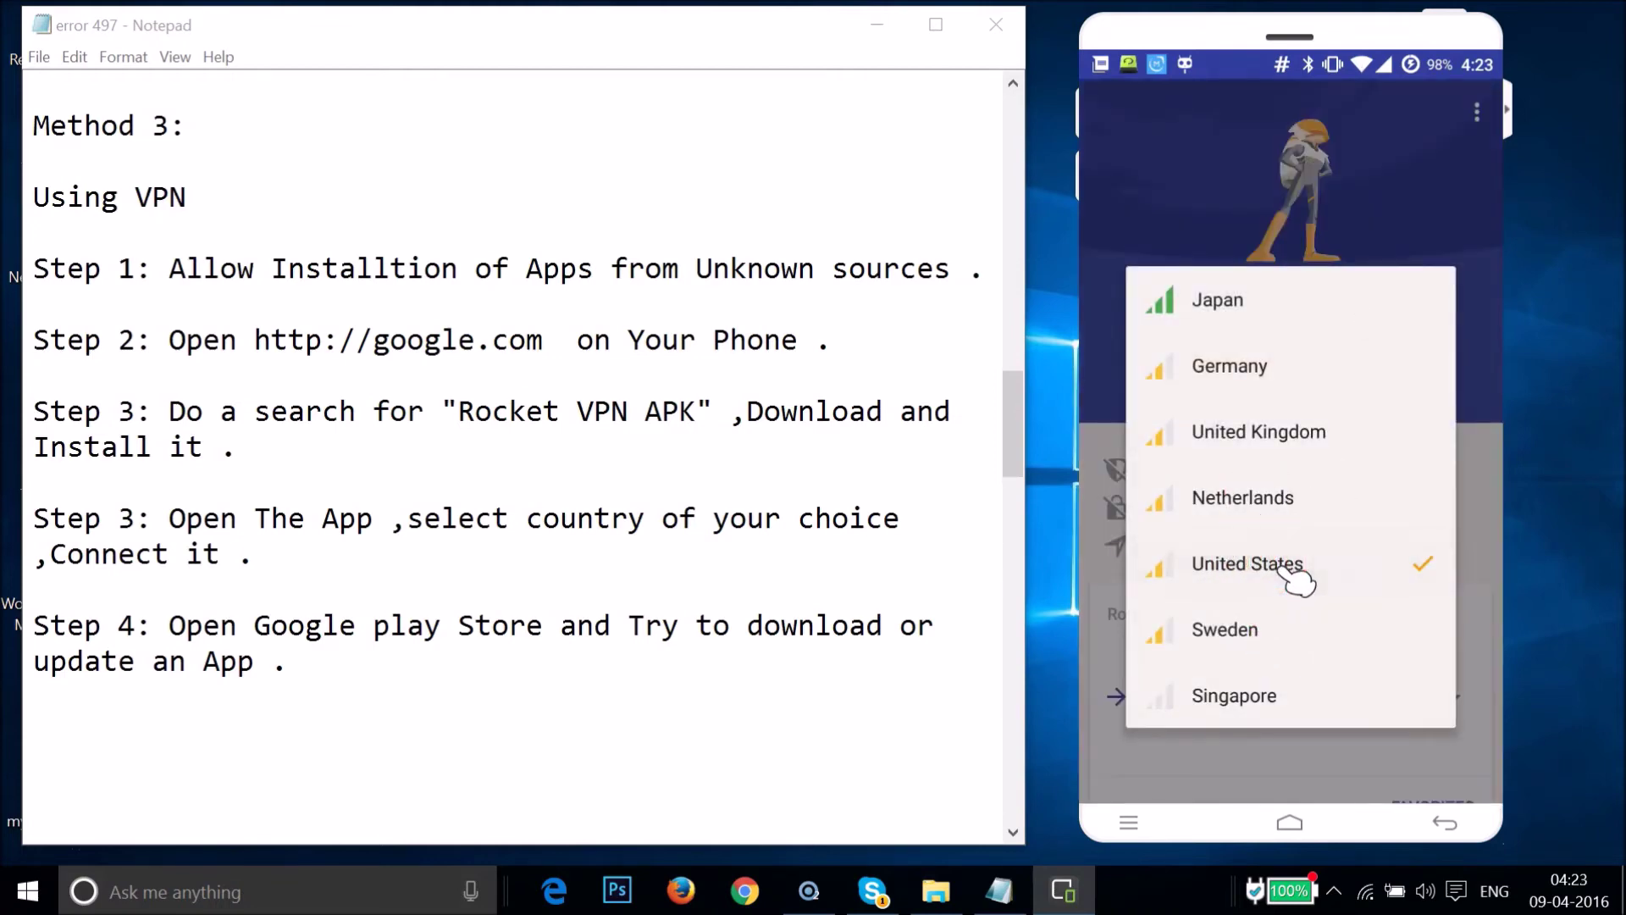
click(1304, 563)
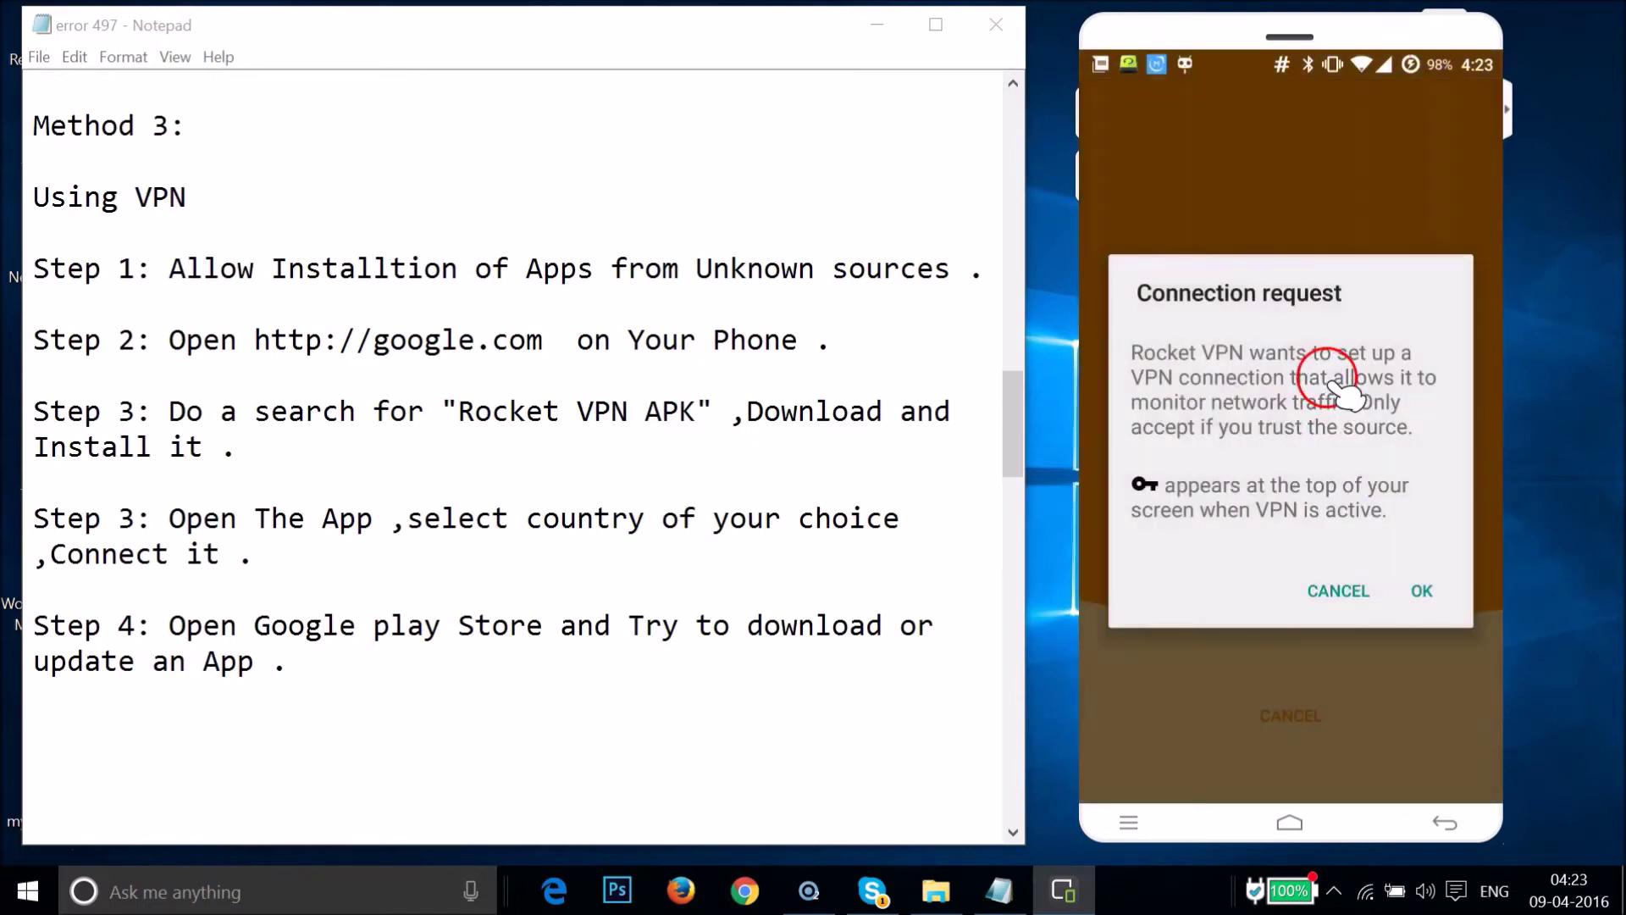
click(1419, 591)
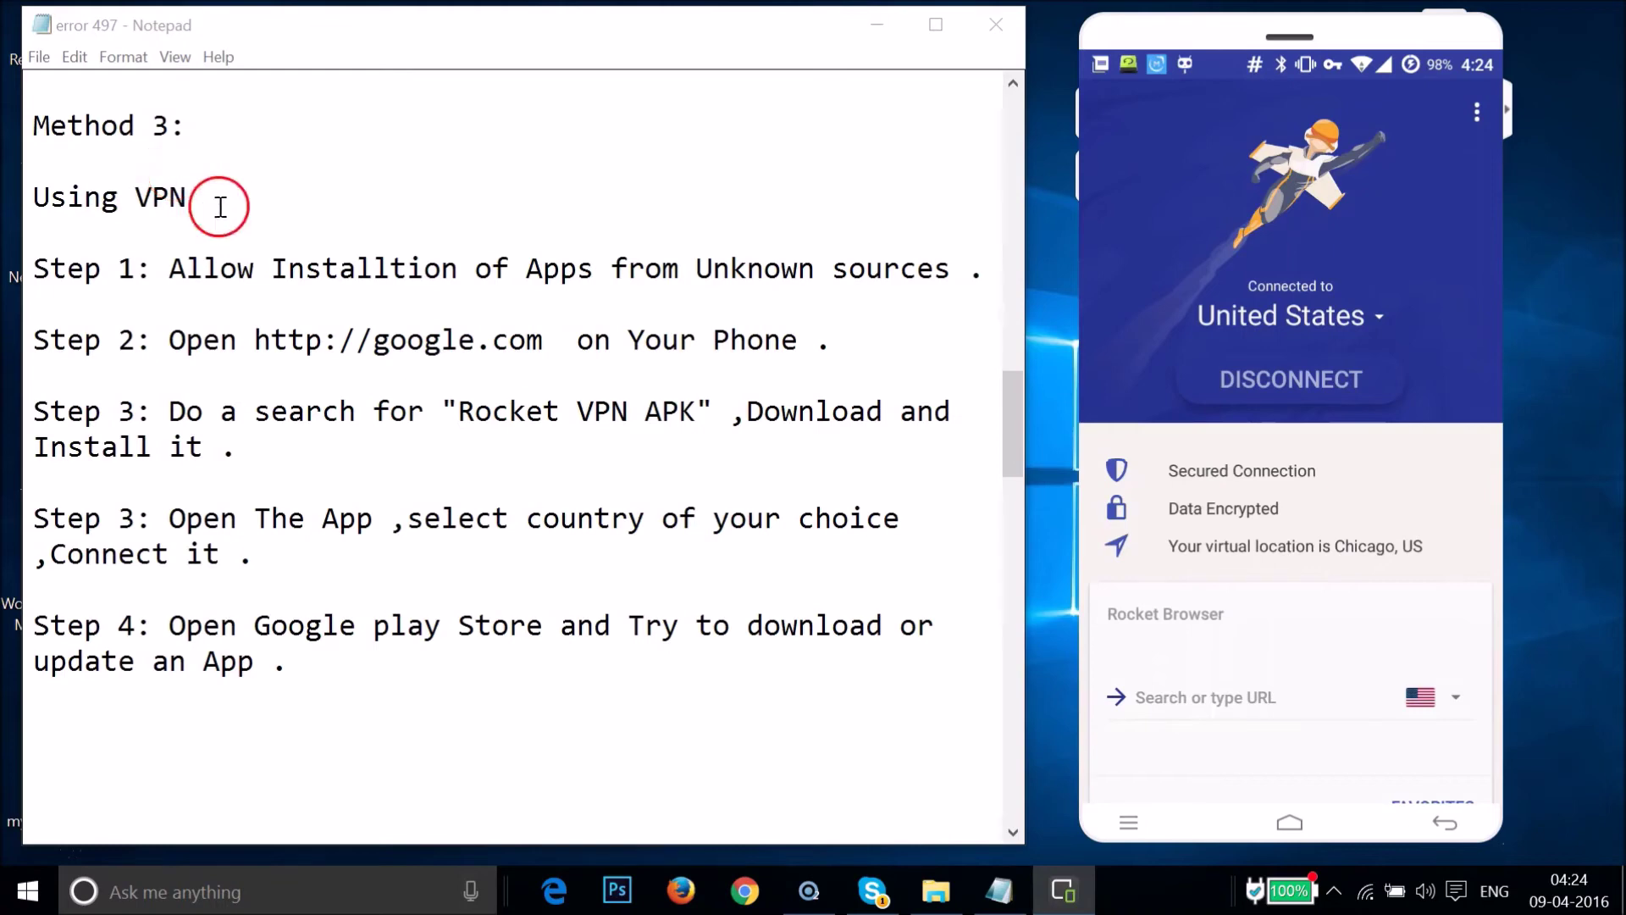
- Bring up Method 4 in the notes, then disconnect Rocket VPN and return to the phone's home screen
scroll(337, 320, down, 7)
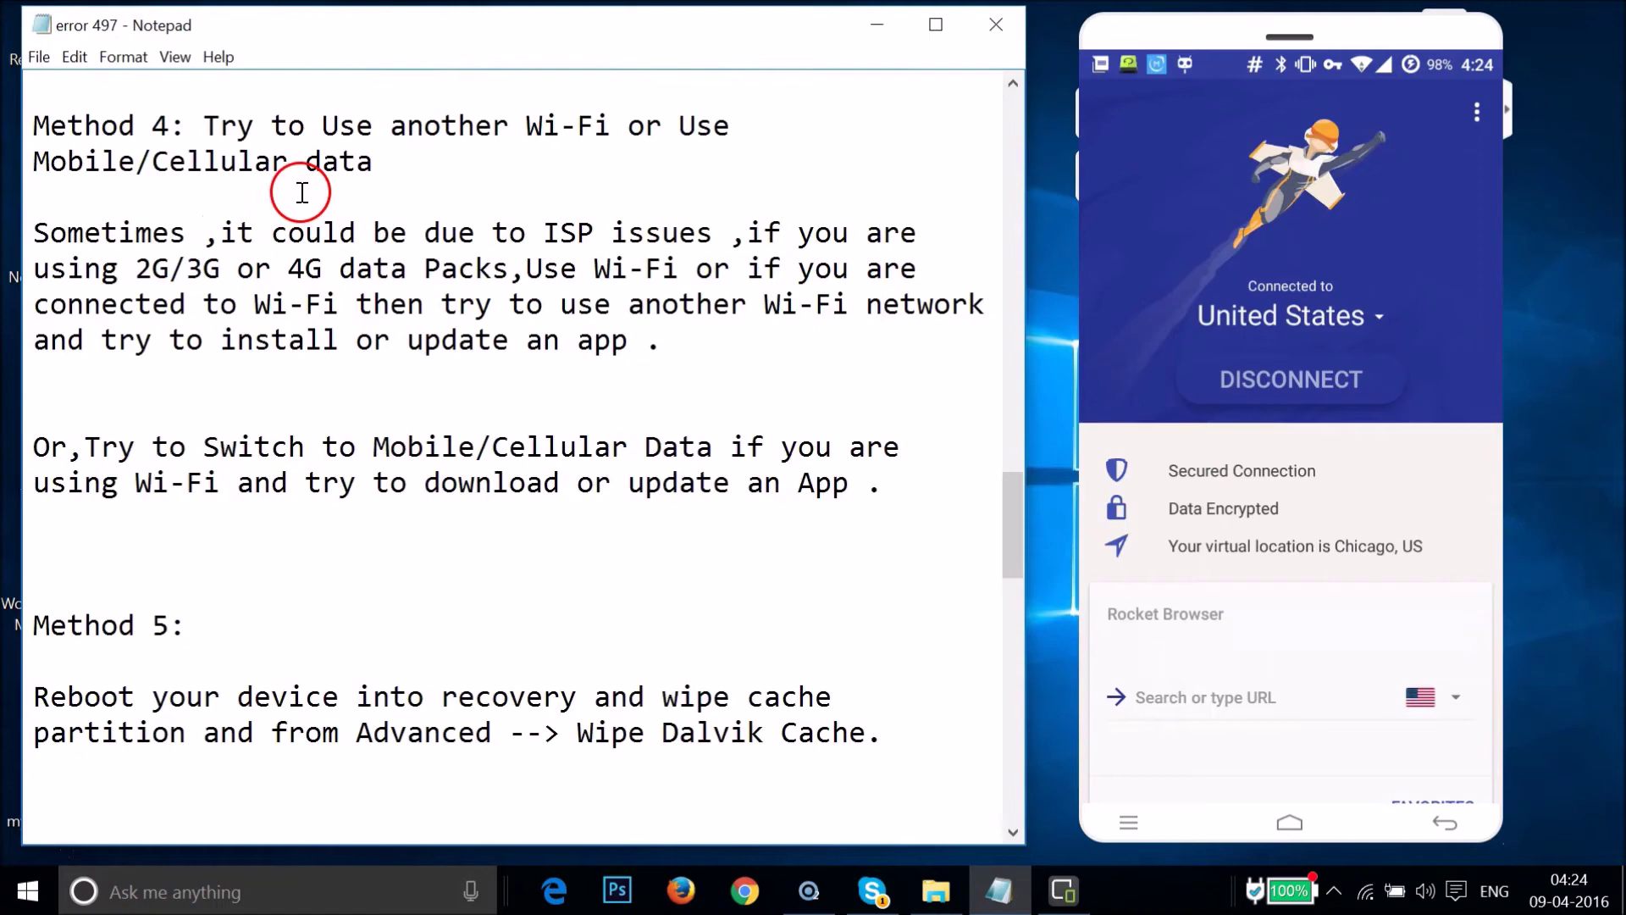
click(1248, 388)
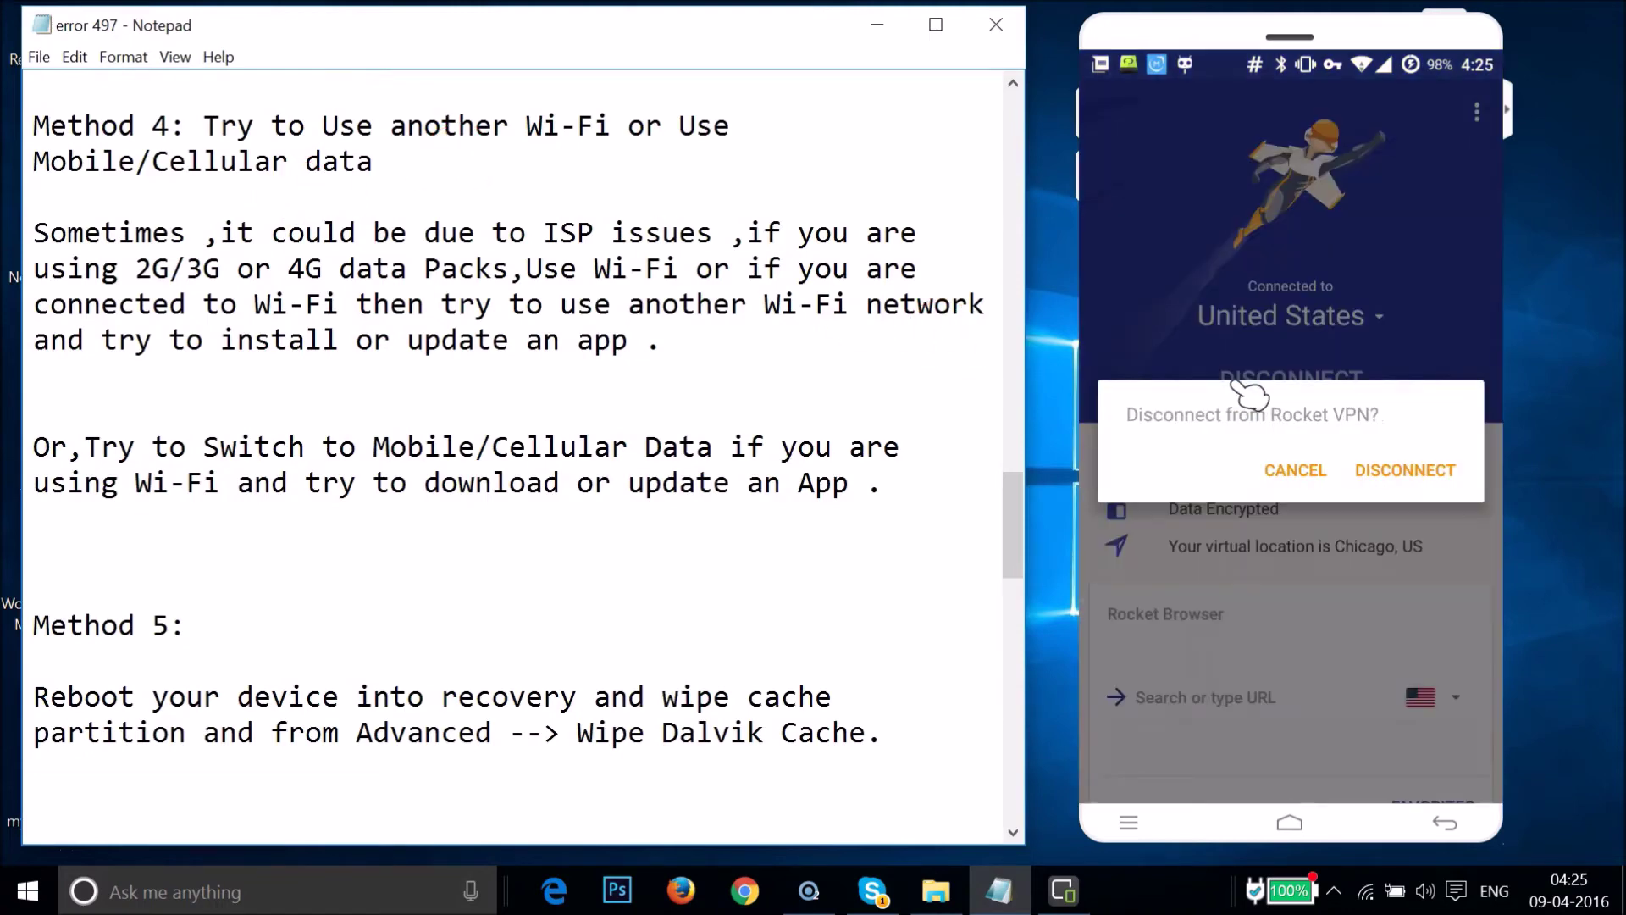
click(1418, 476)
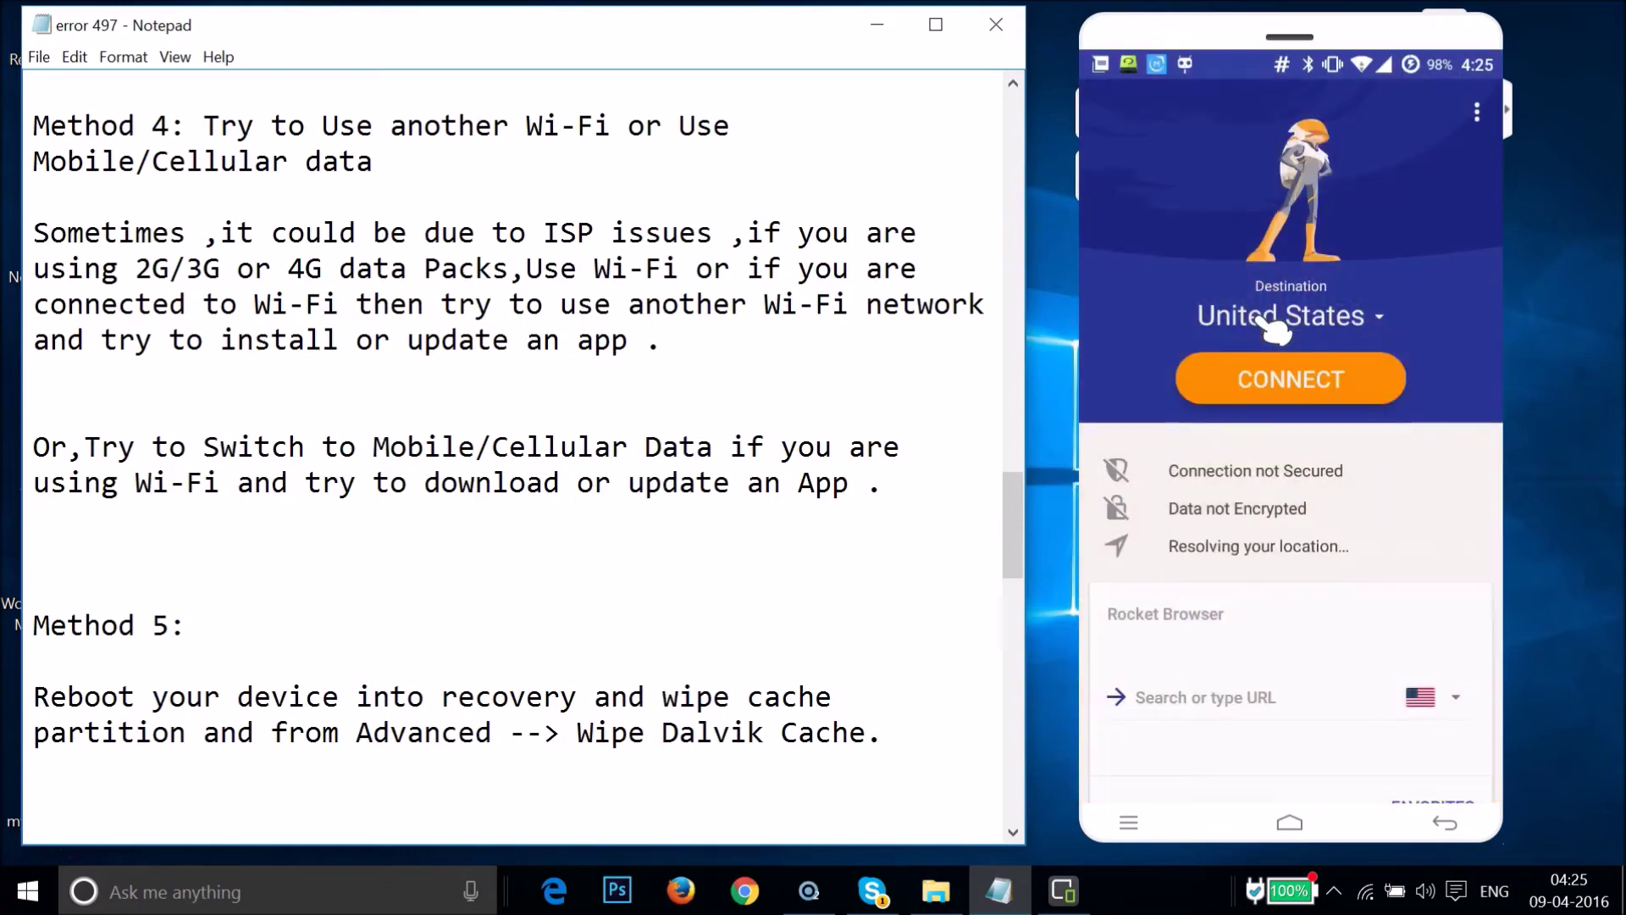
right_click(1262, 320)
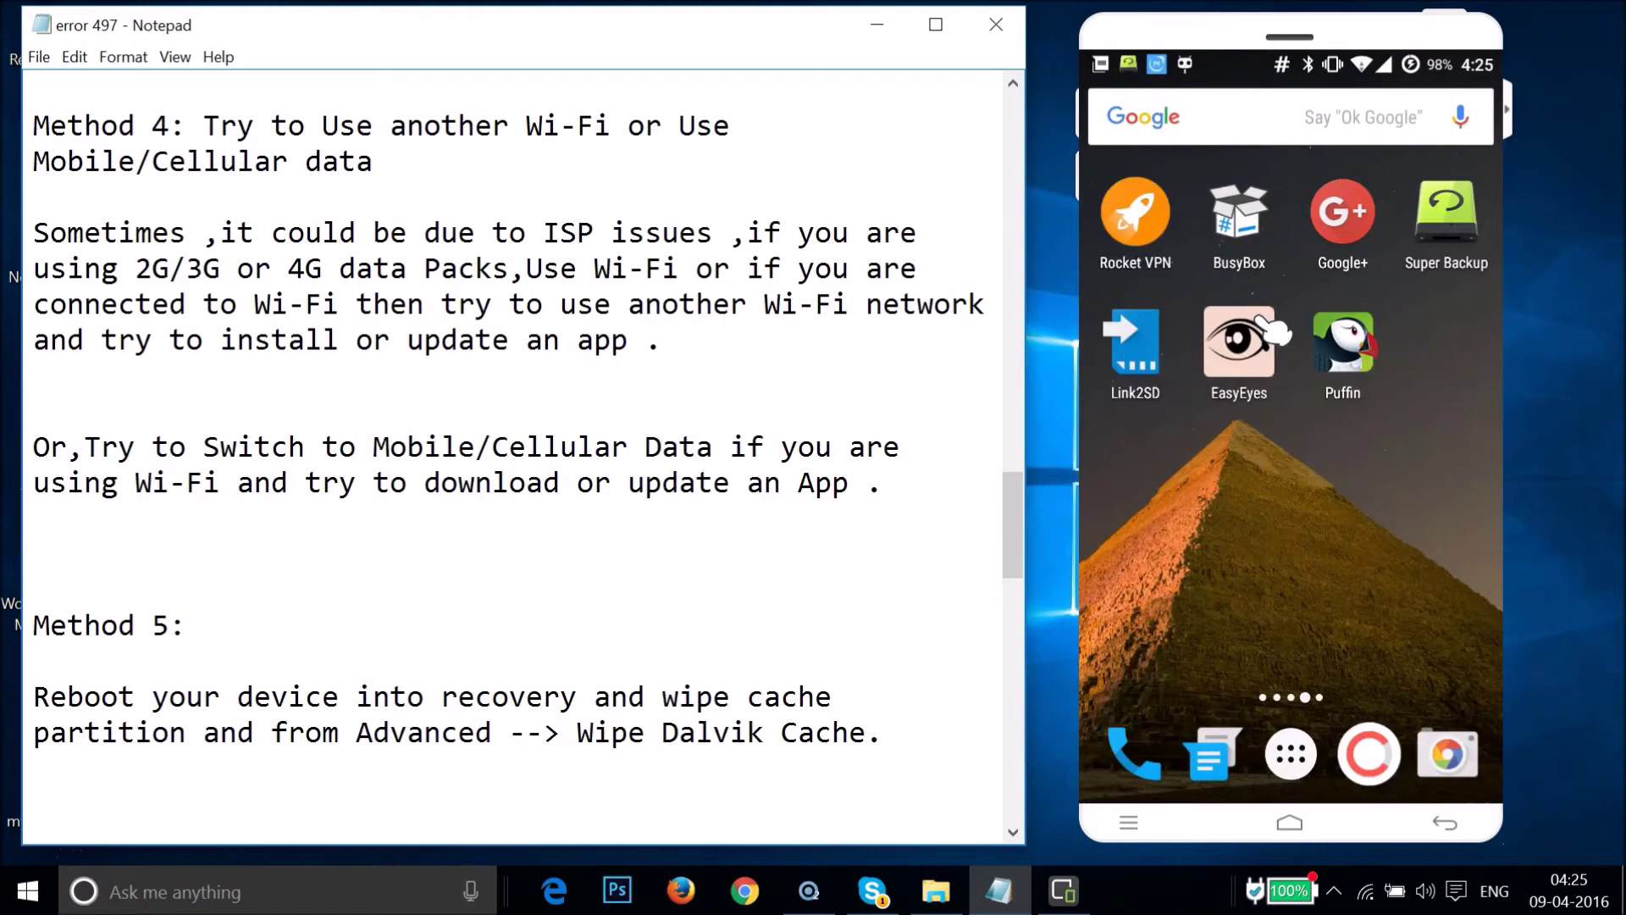
- Review the notes from Method 4 through the Method 5 instructions for wiping the cache partition in Samsung recovery mode
scroll(1271, 326, up, 2)
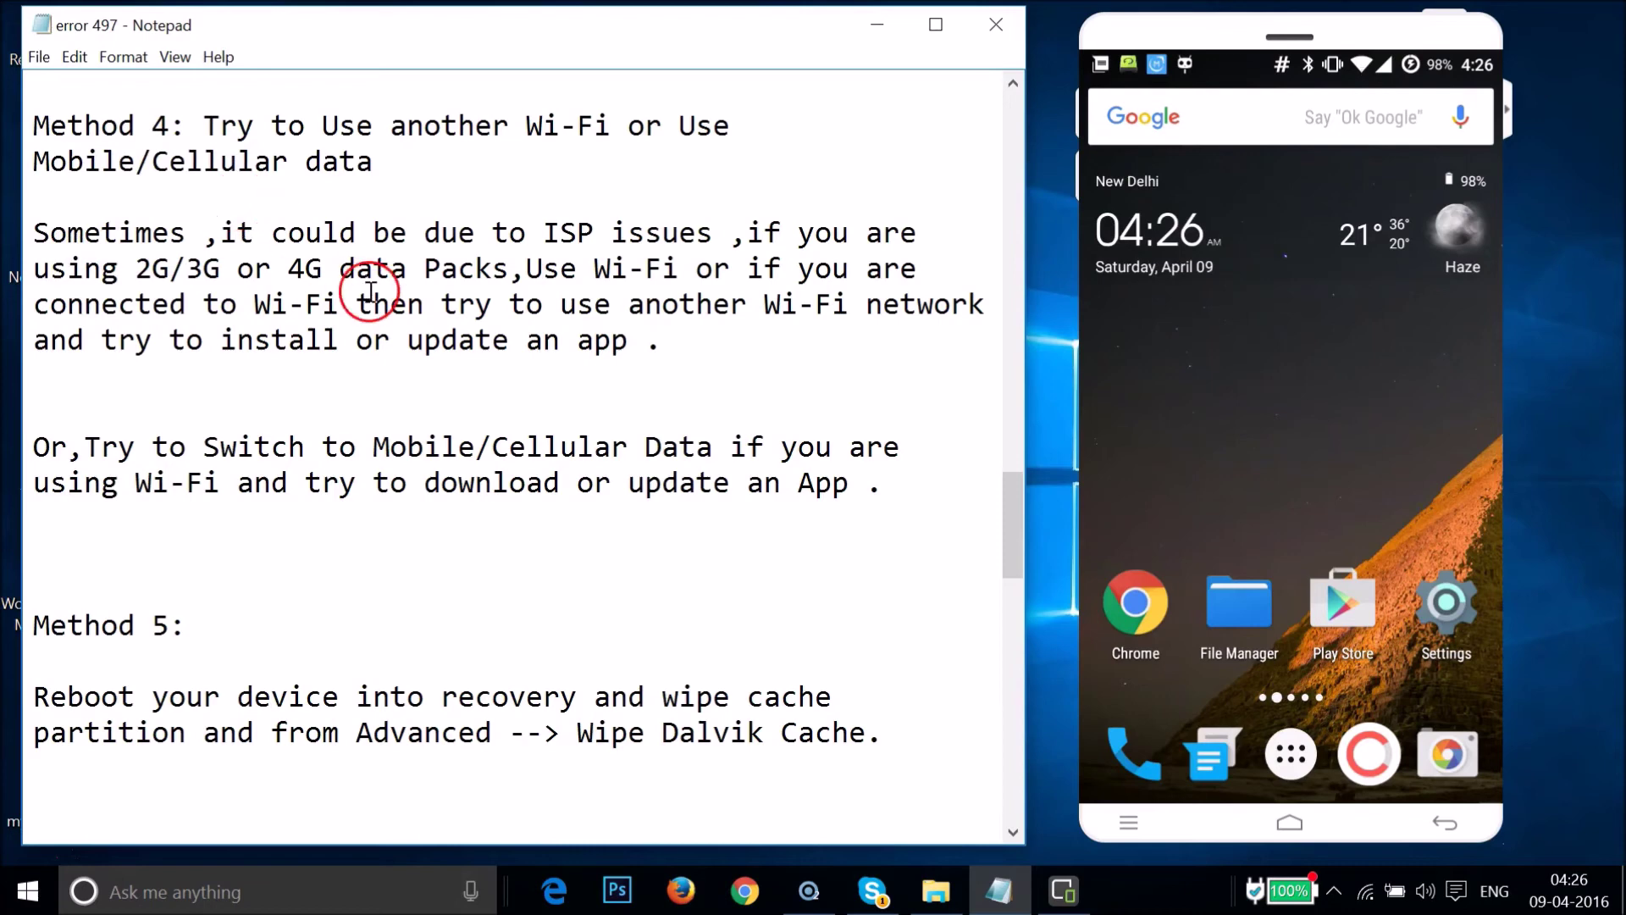
scroll(372, 292, down, 3)
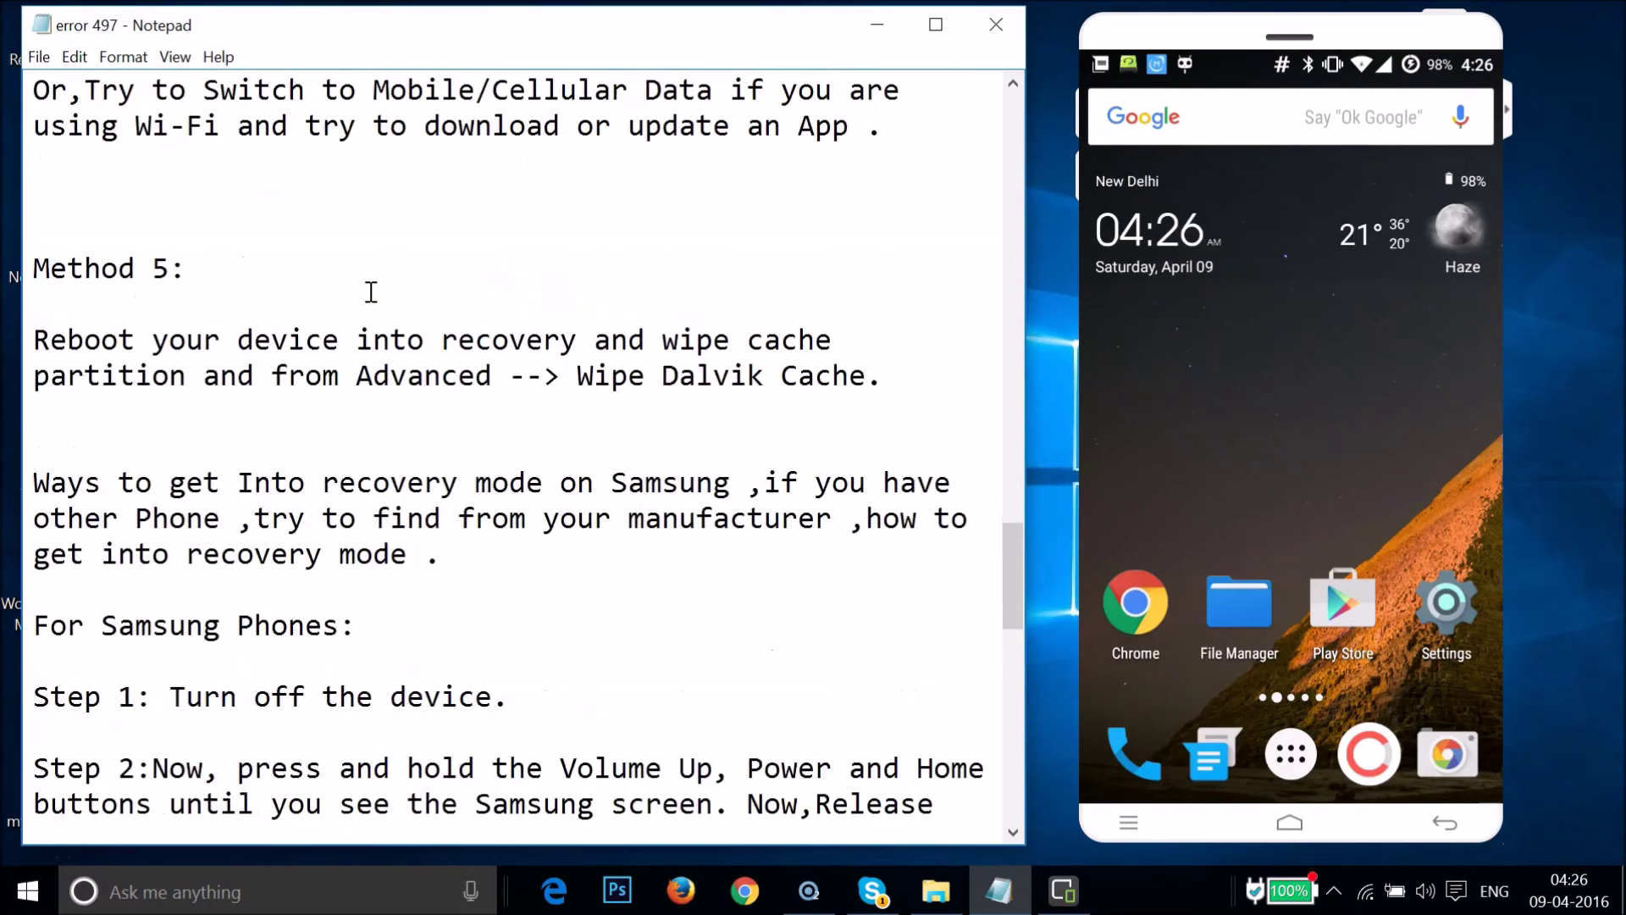
scroll(371, 292, down, 2)
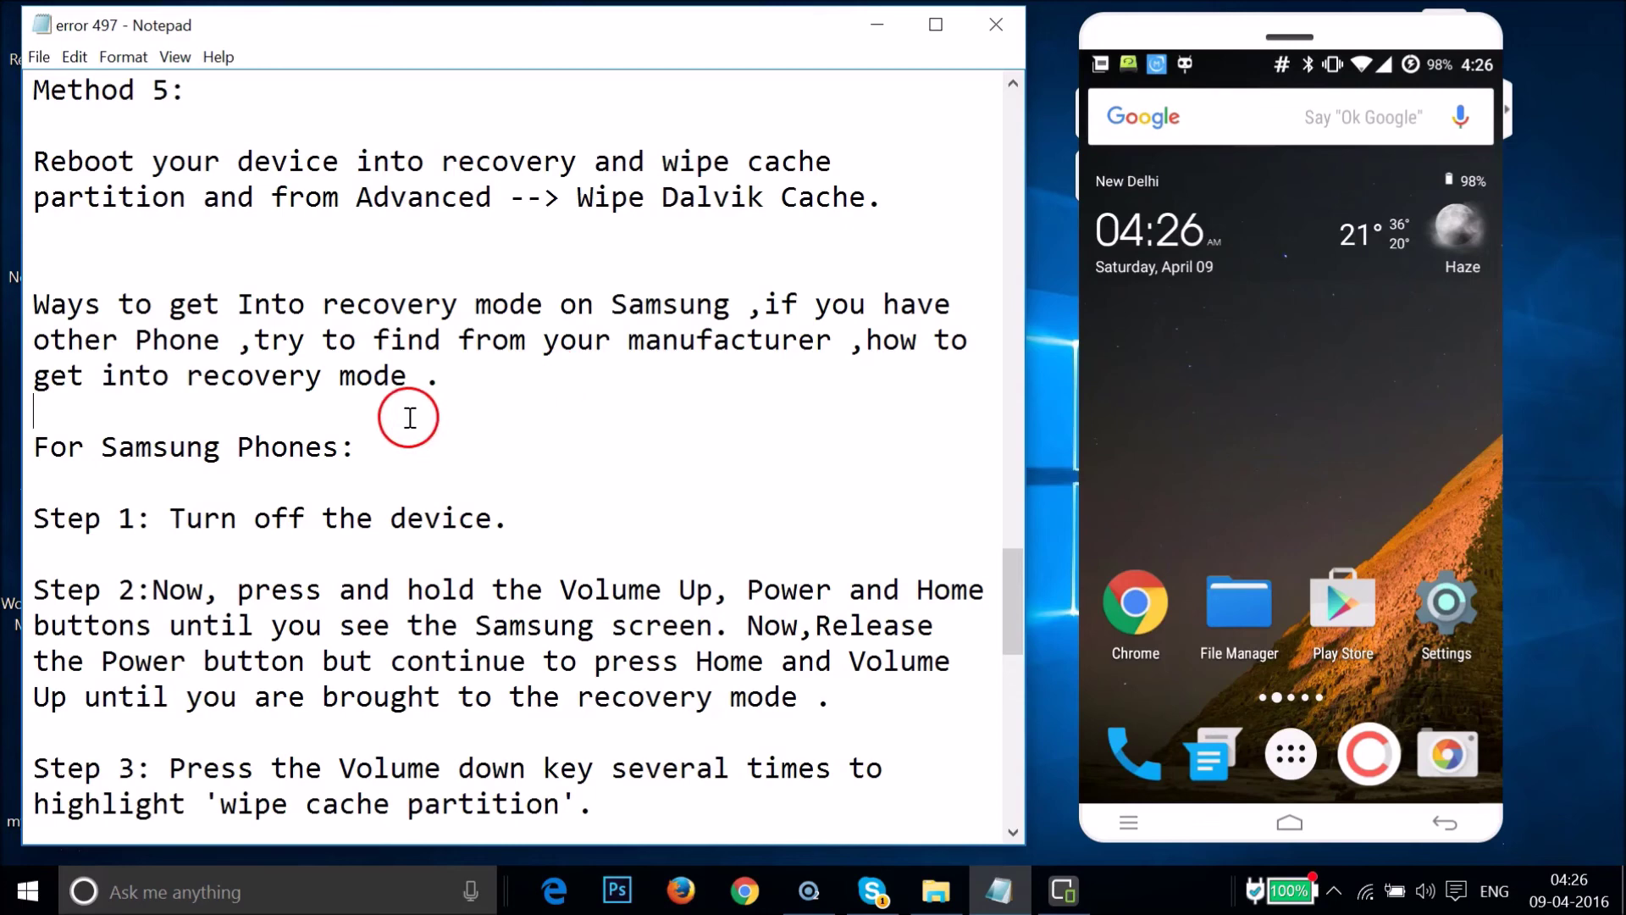
scroll(403, 443, down, 2)
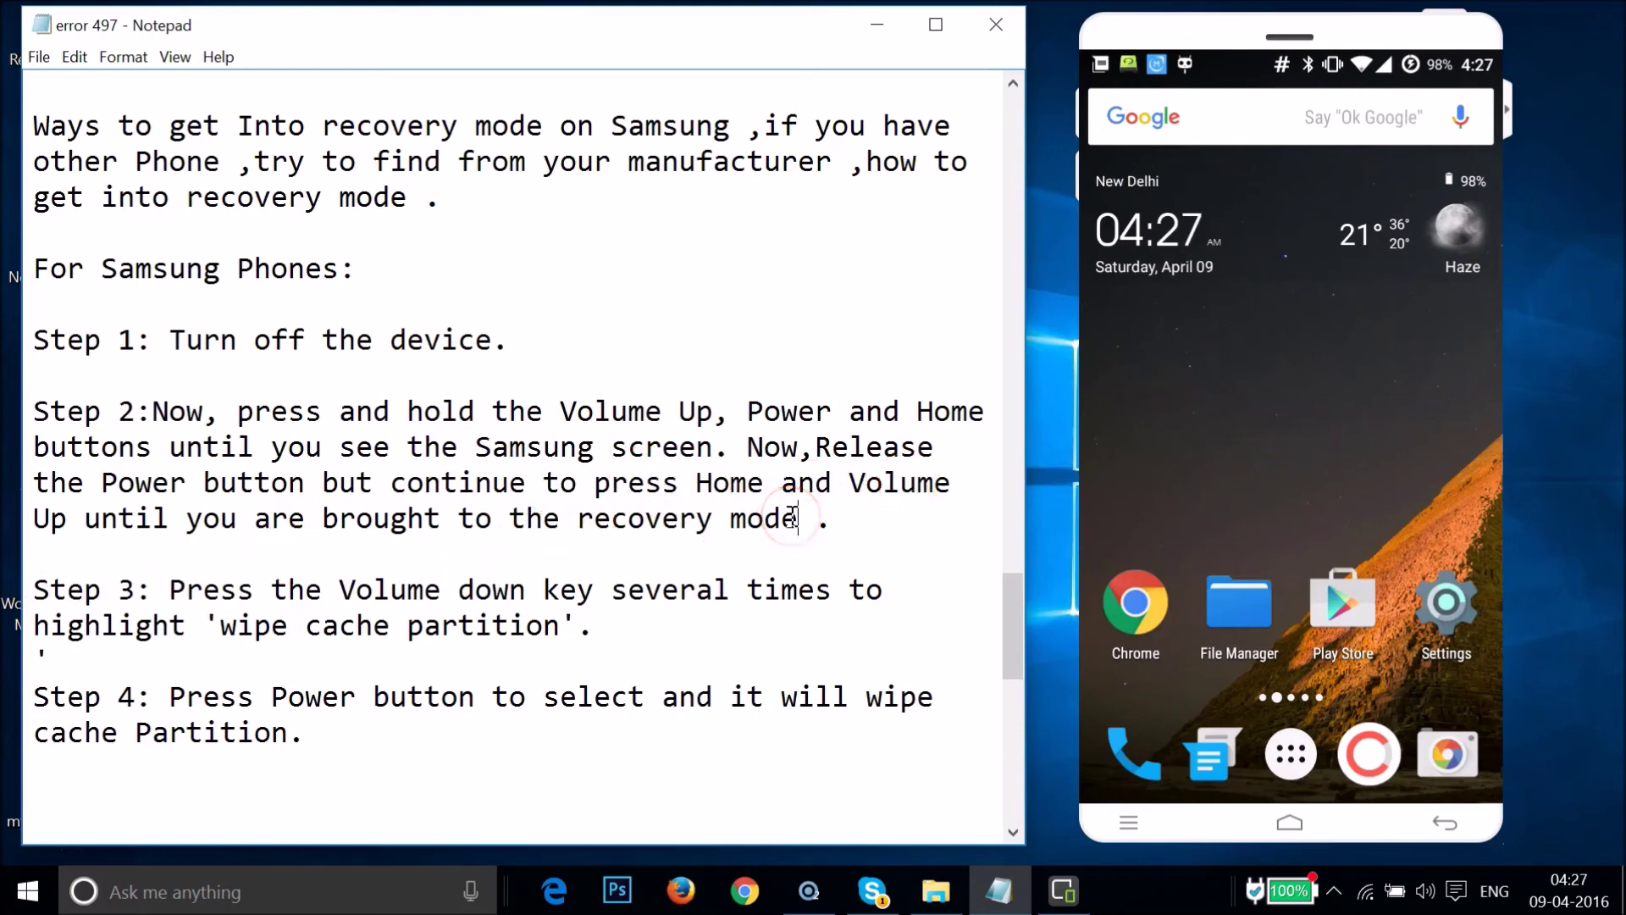
scroll(408, 544, down, 2)
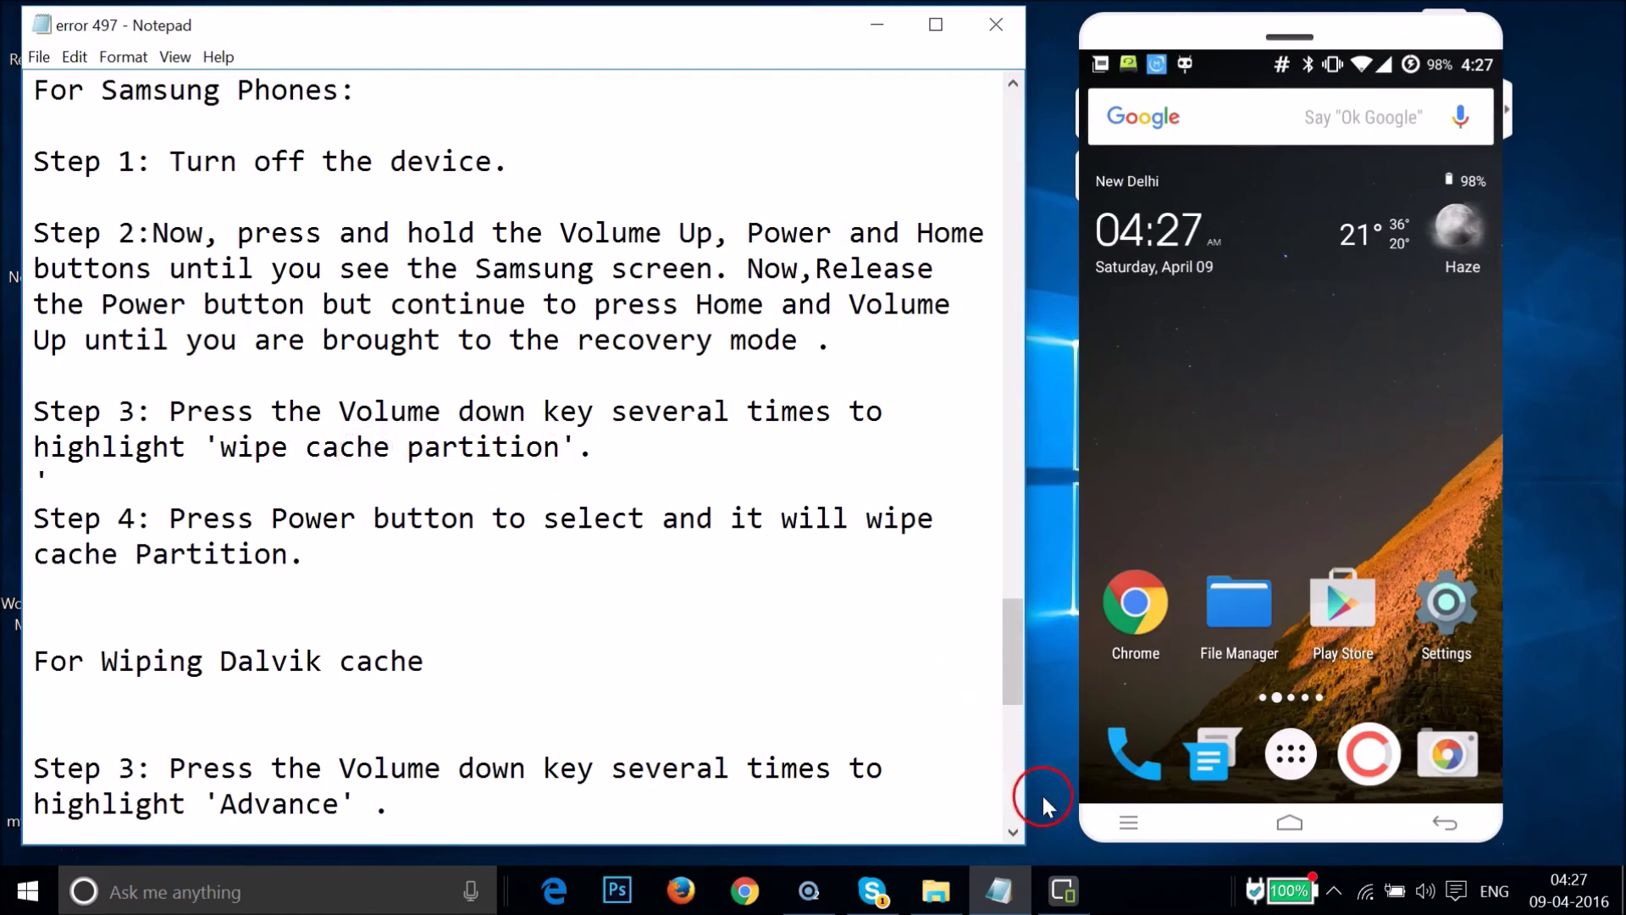
- Open the "wipe cache partition" image from the error 497 folder
click(935, 891)
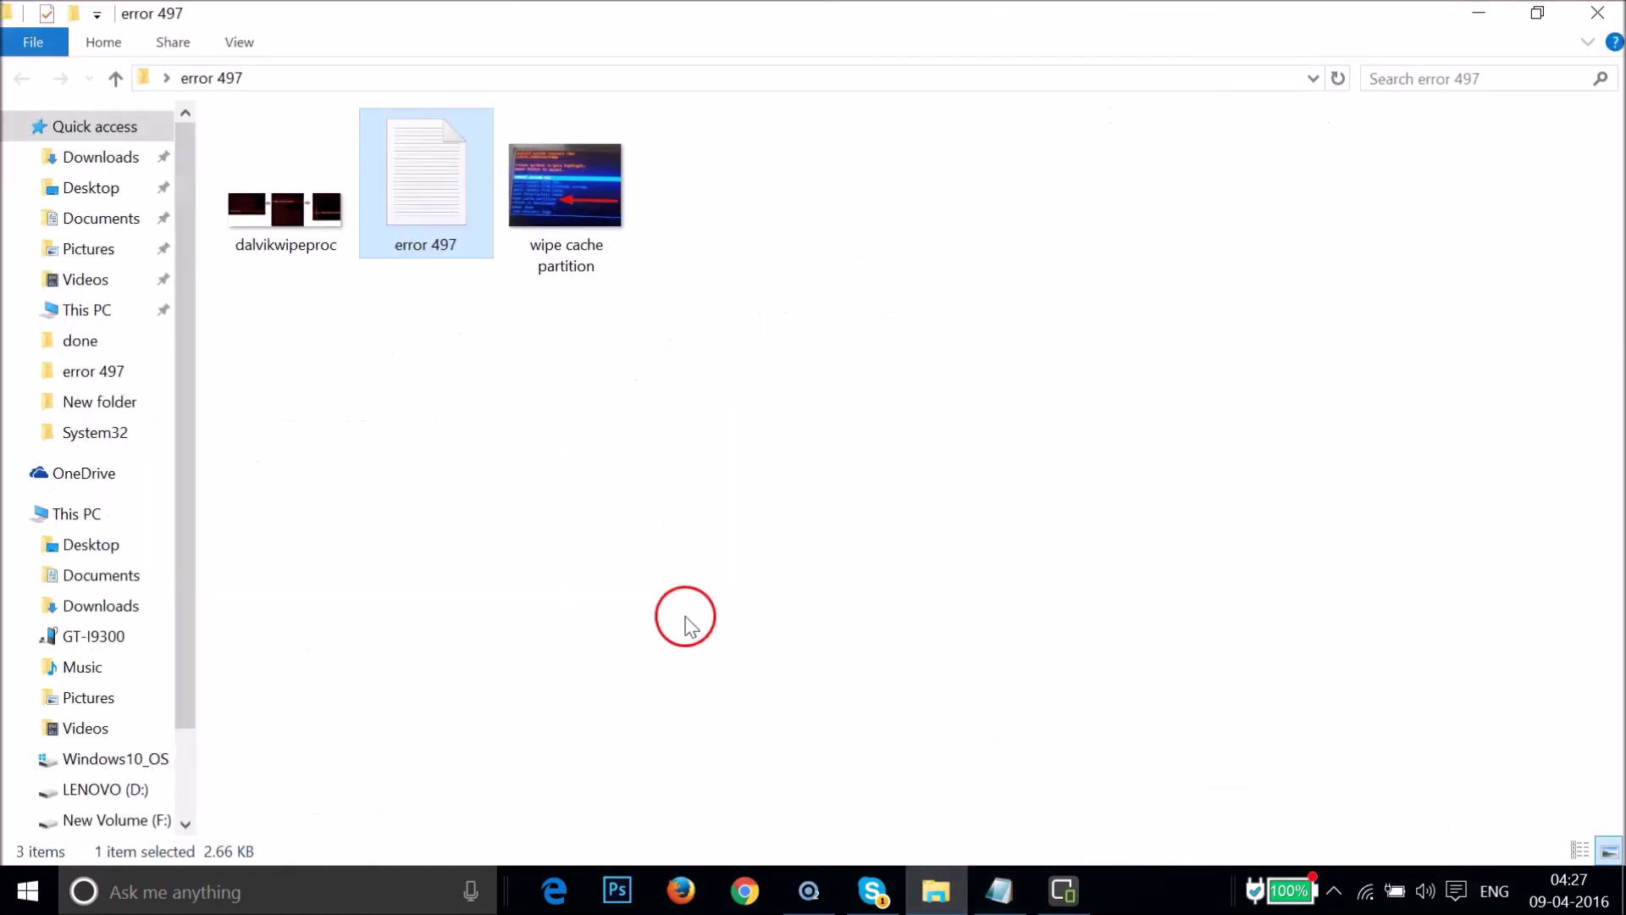
double_click(572, 255)
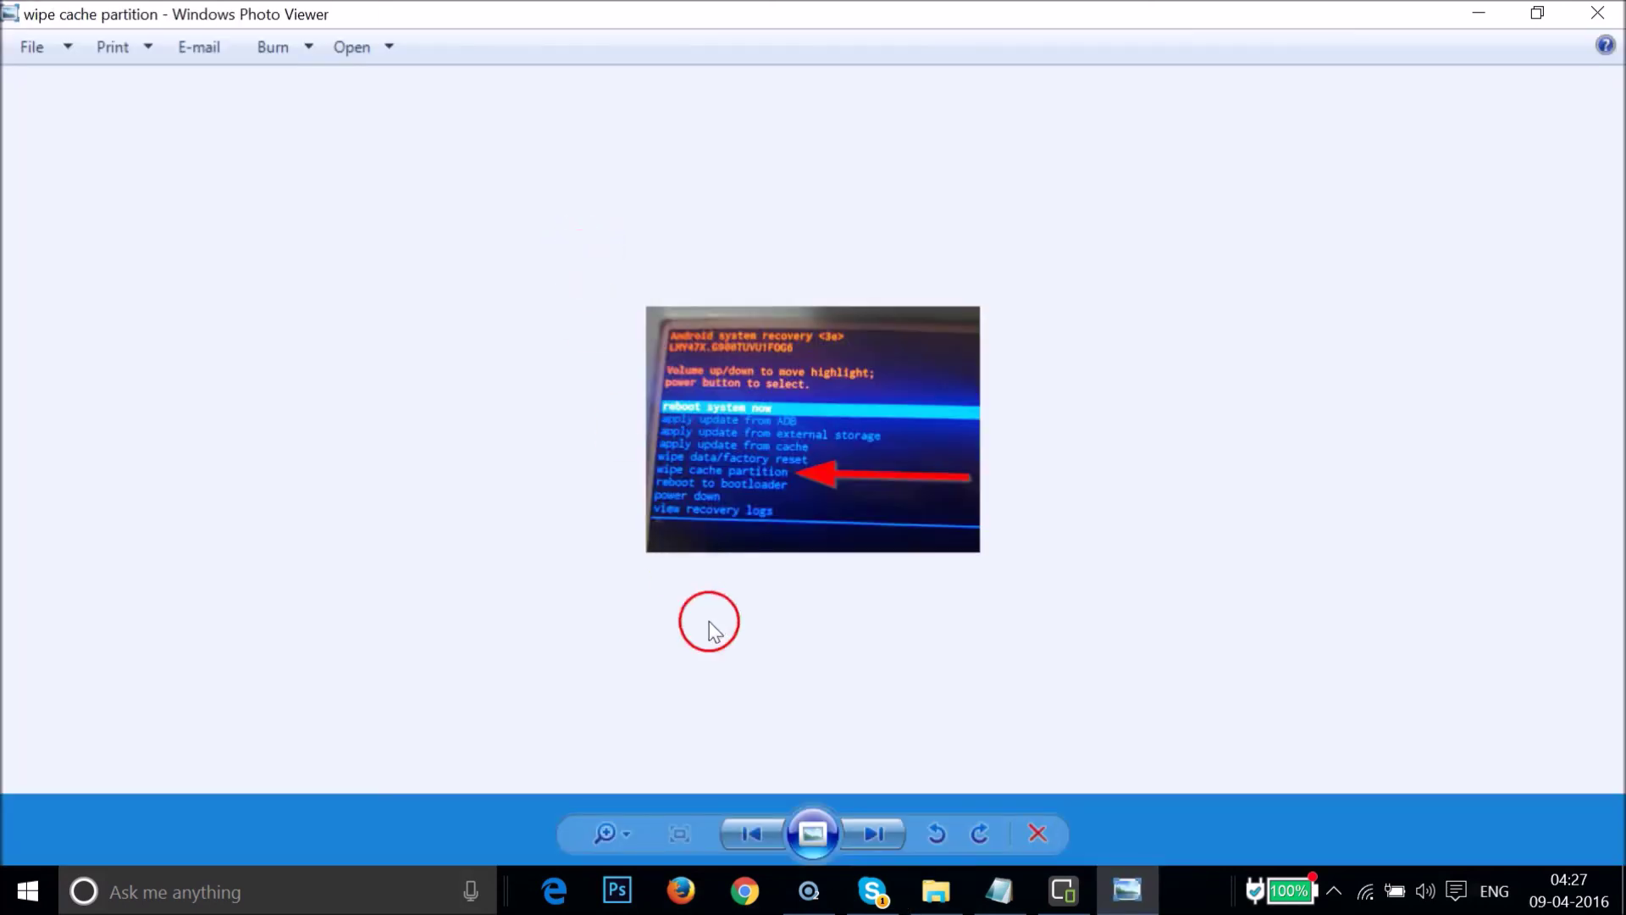
- Enlarge the recovery menu image to examine the wipe cache partition option, and minimize it and the folder to return to the notes
click(626, 838)
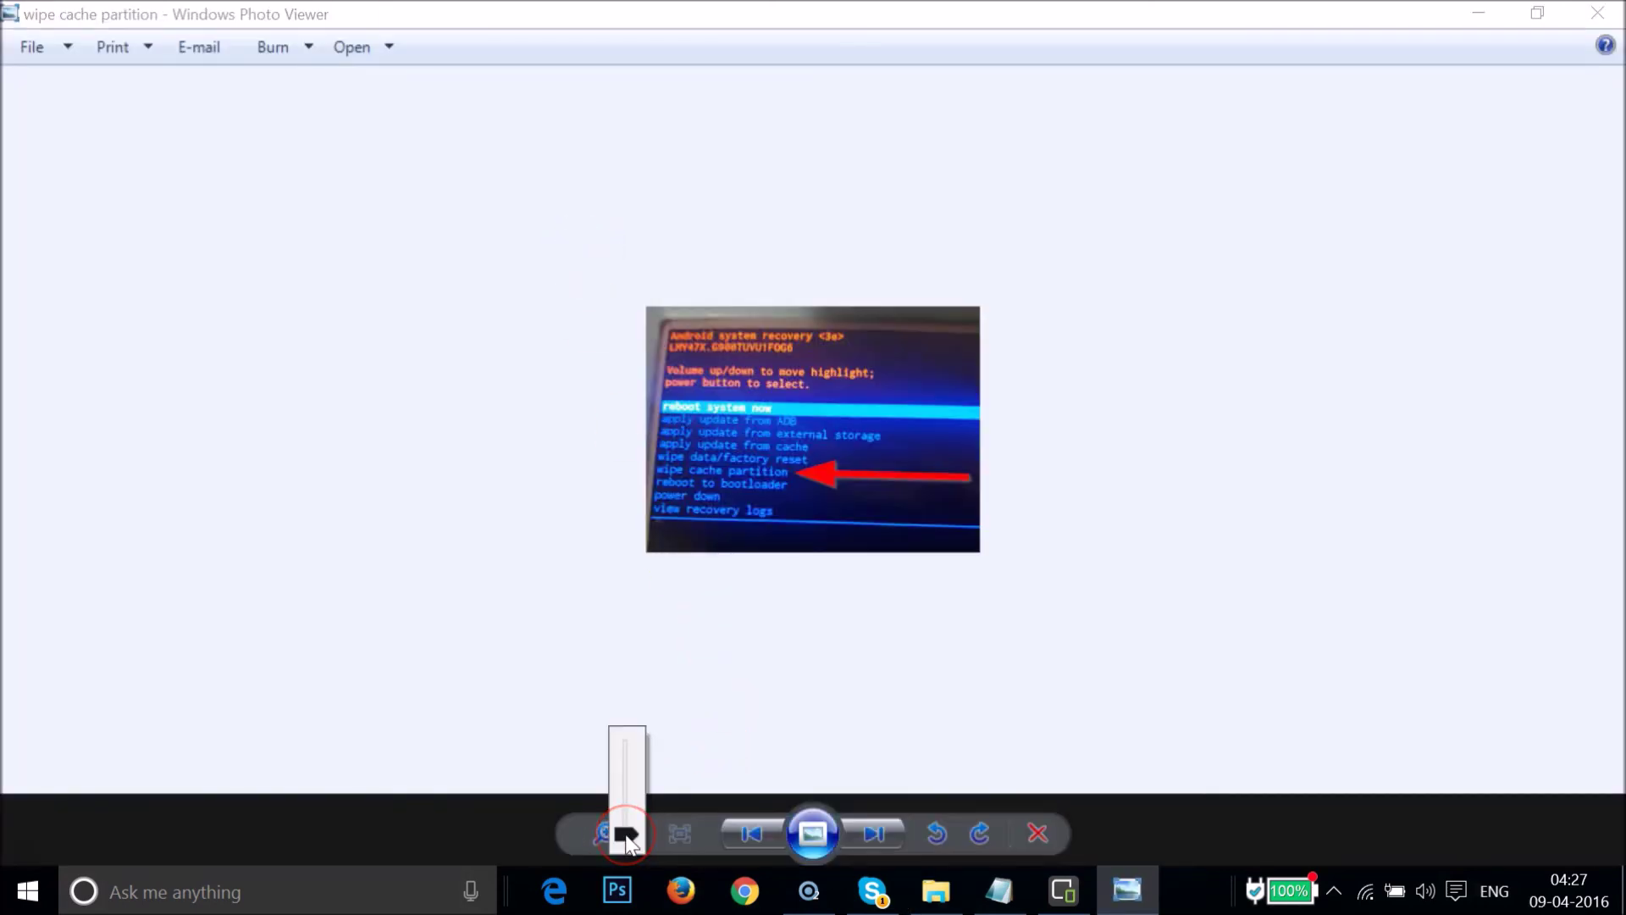
drag(626, 834, 629, 798)
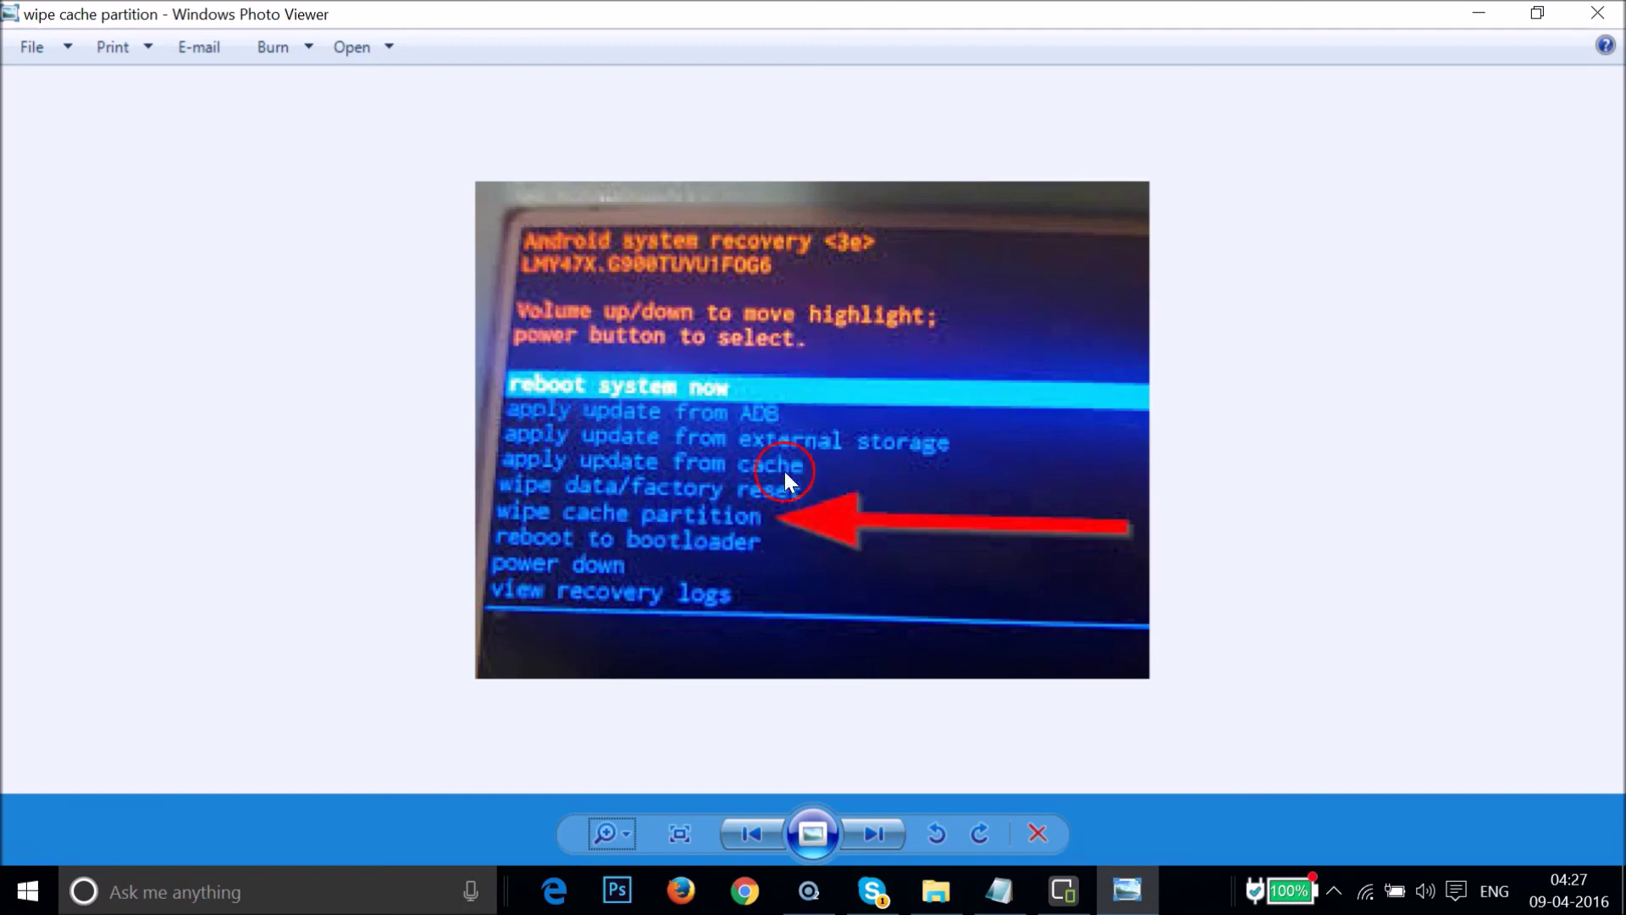
click(1475, 12)
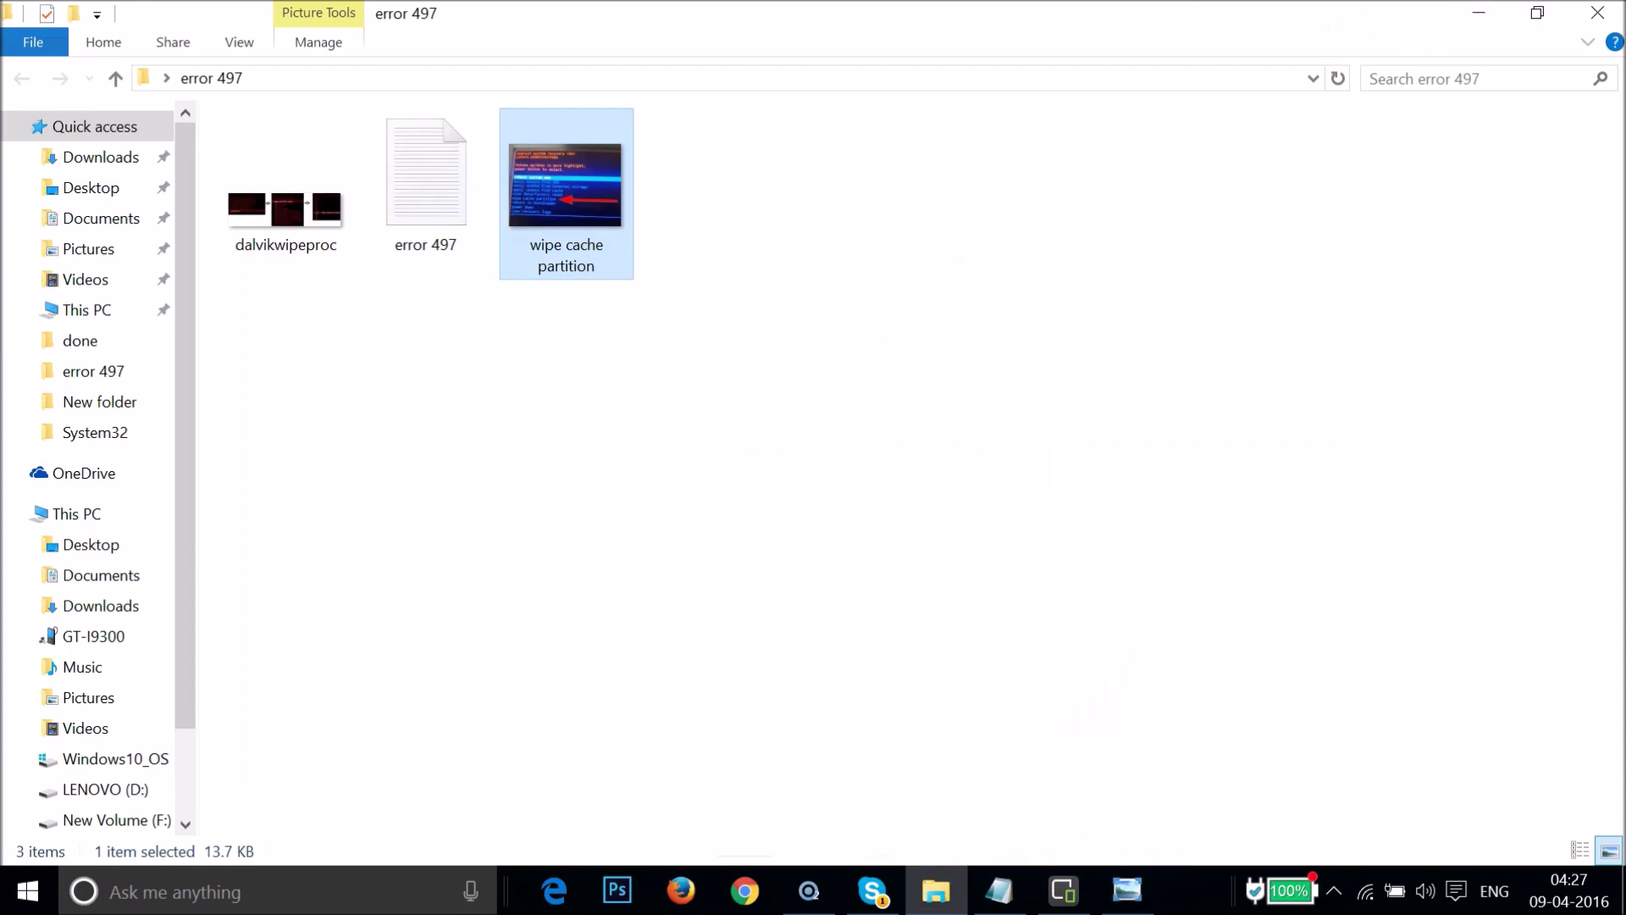
click(1474, 15)
click(499, 548)
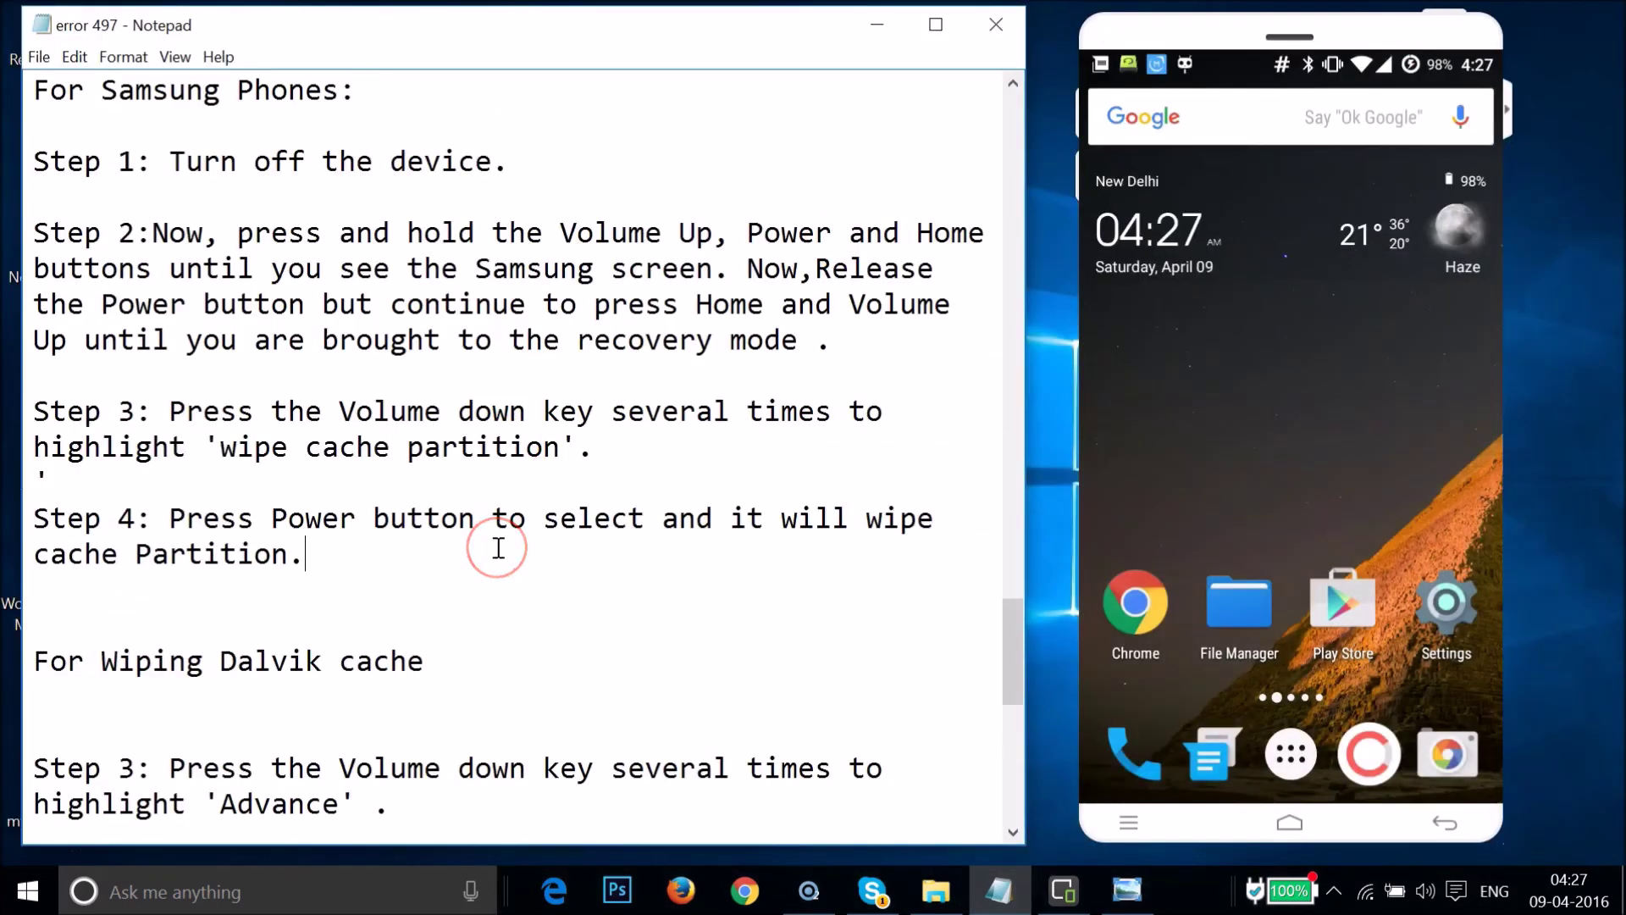
- Bring up the Dalvik cache instructions in the notes, and open and enlarge the dalvikwipeproc image from the error 497 folder
scroll(499, 549, down, 4)
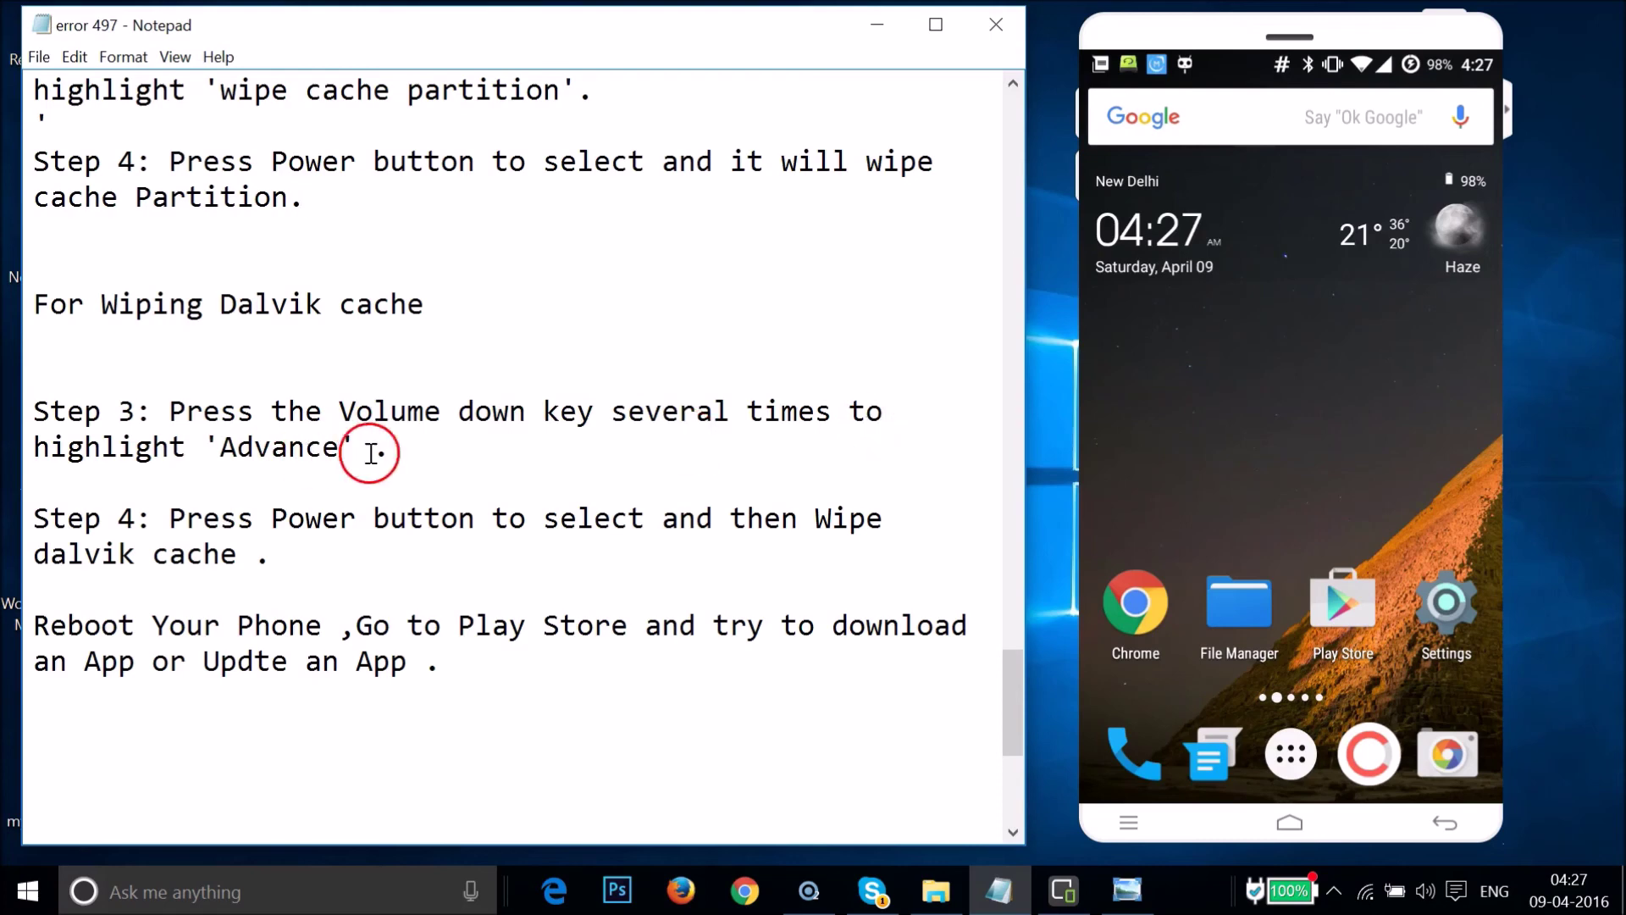
click(936, 887)
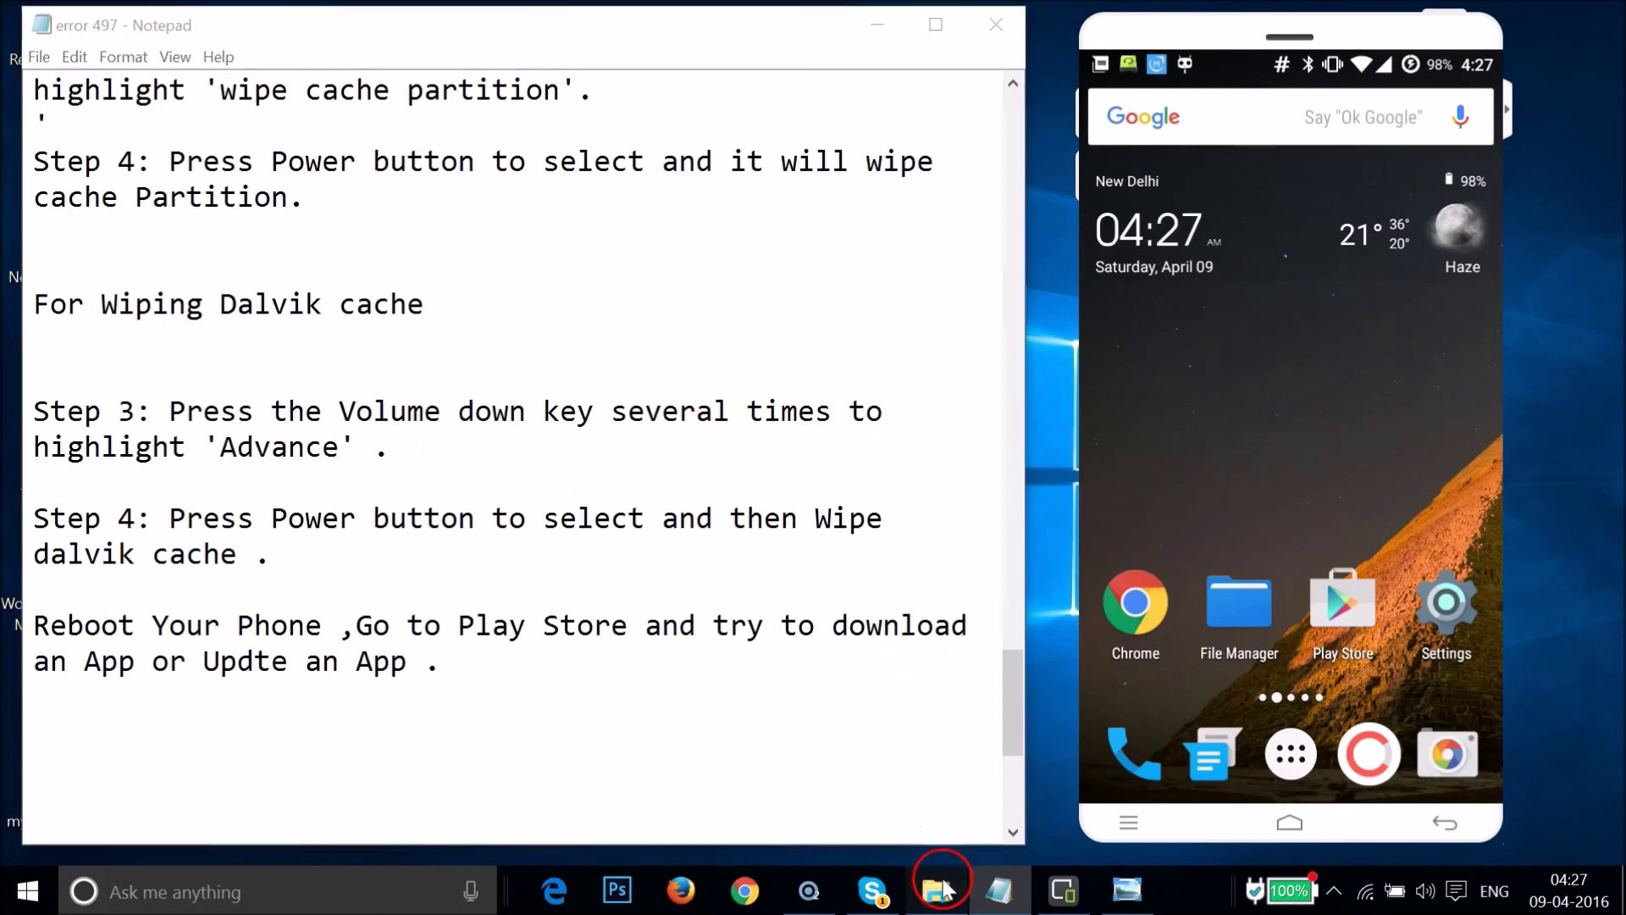
double_click(334, 254)
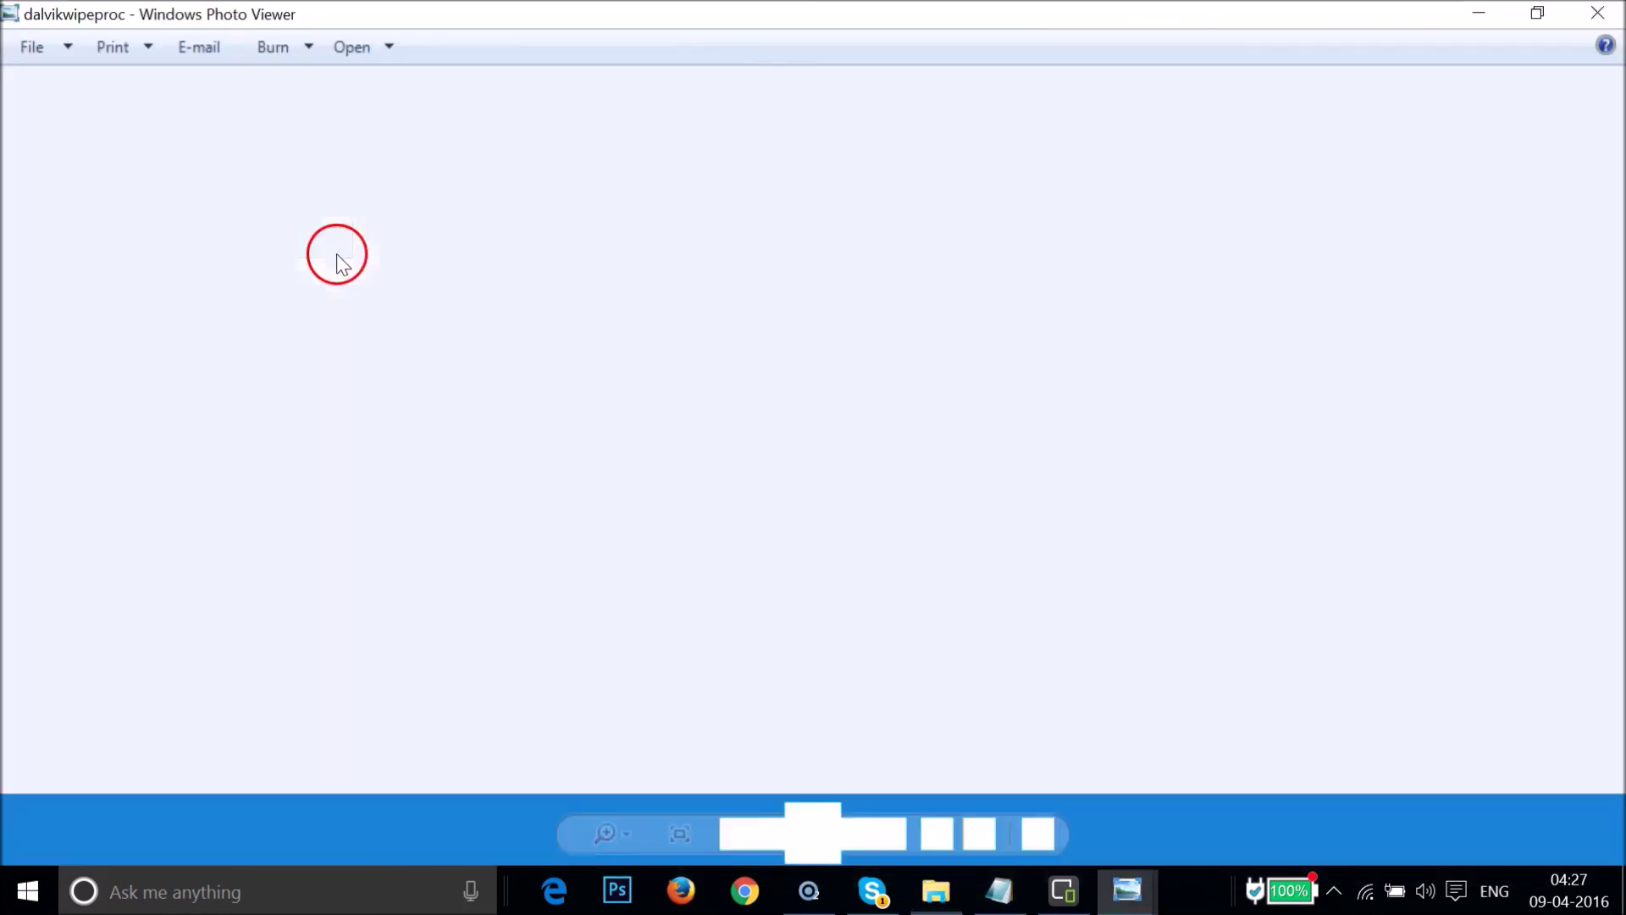
click(610, 829)
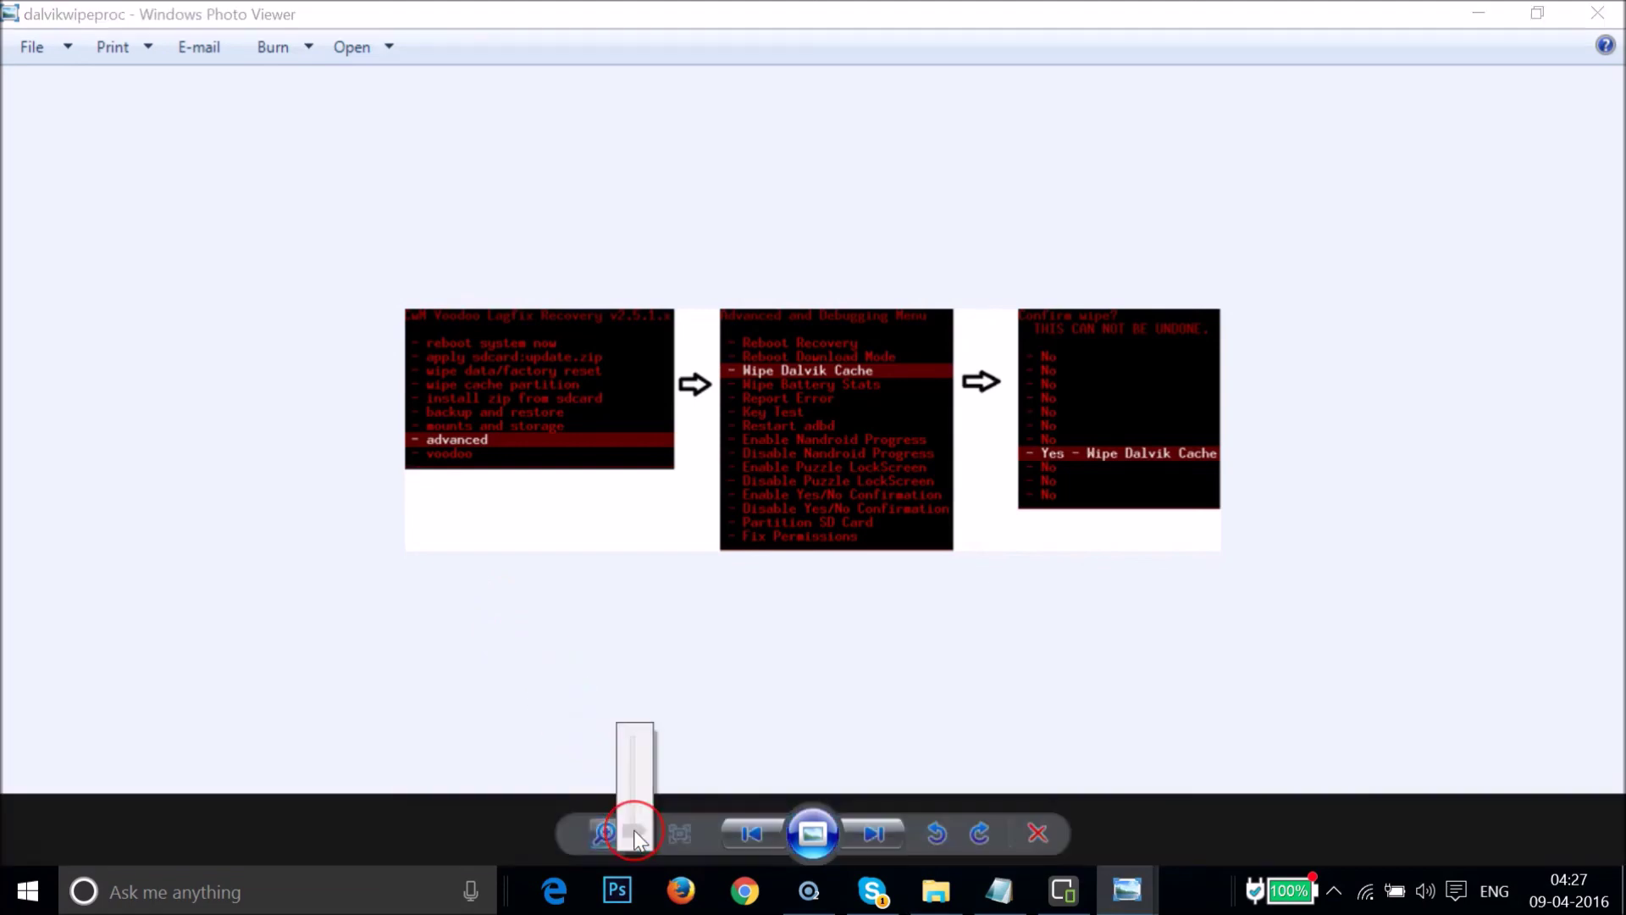
drag(634, 830, 637, 806)
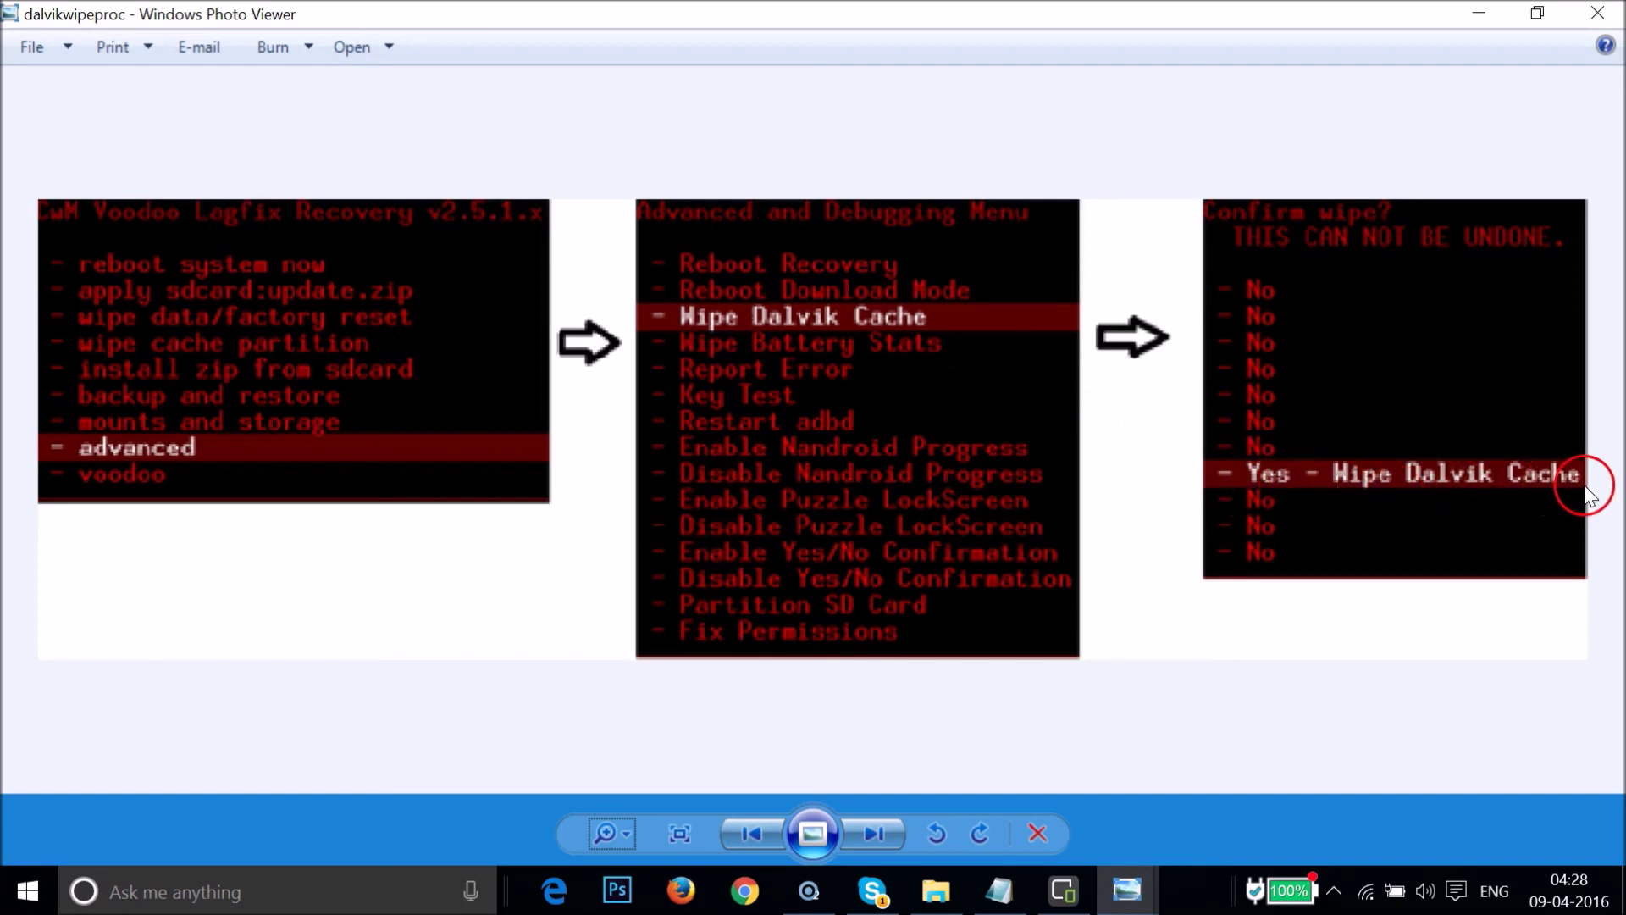
- Minimize the image and the folder, and review the closing Dalvik cache and phone reboot instructions in the notes
click(1475, 11)
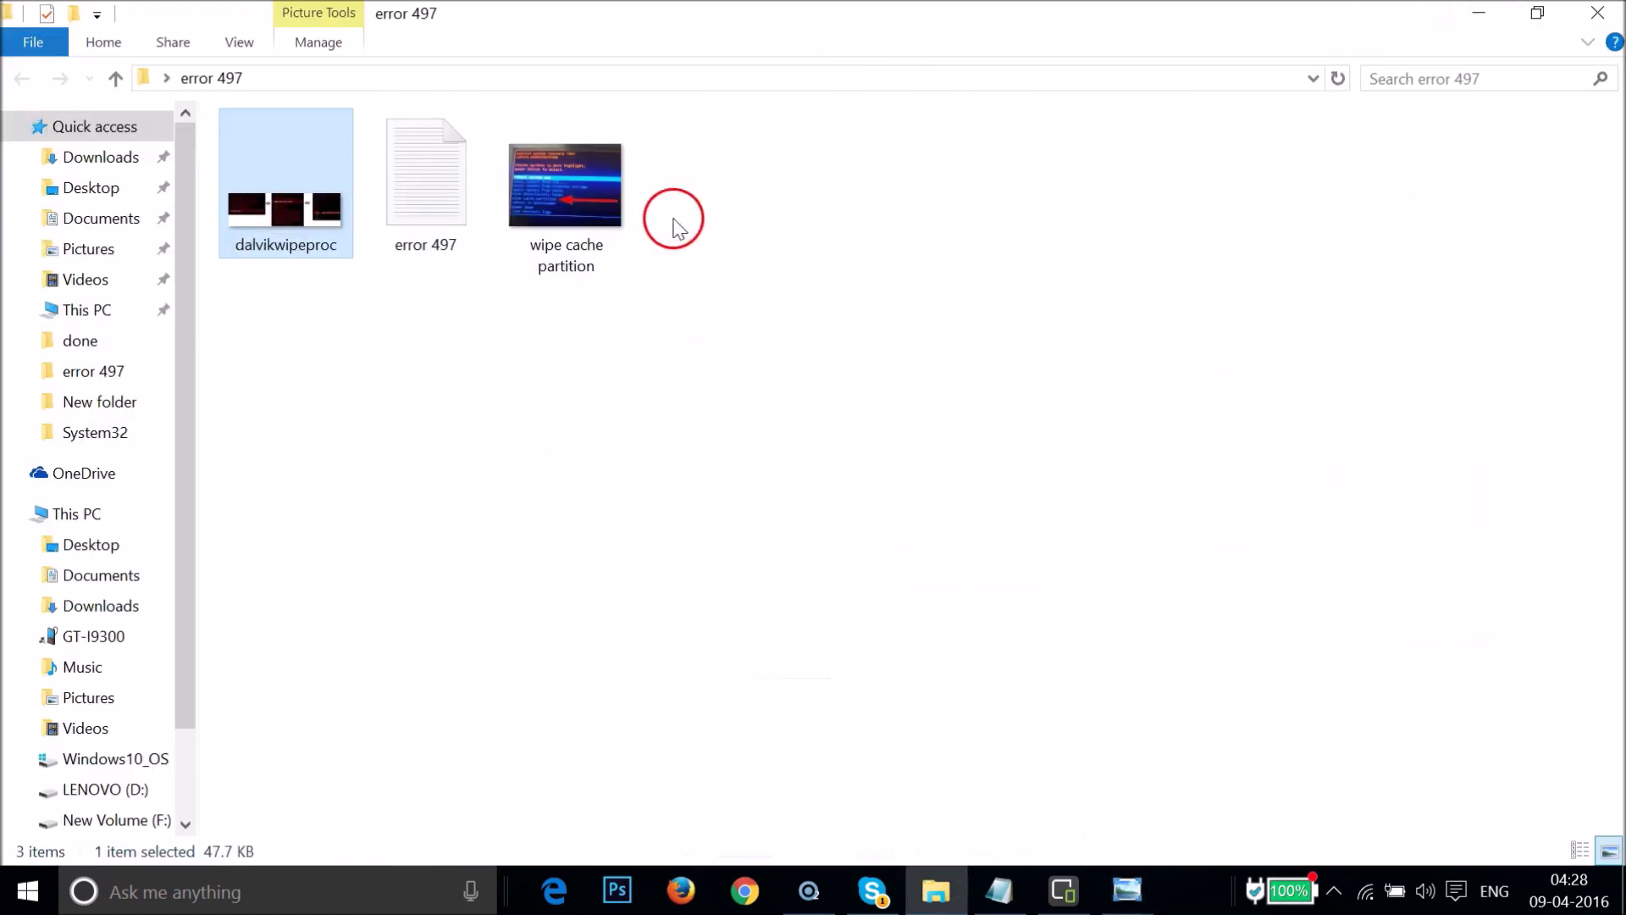
click(1475, 18)
click(390, 518)
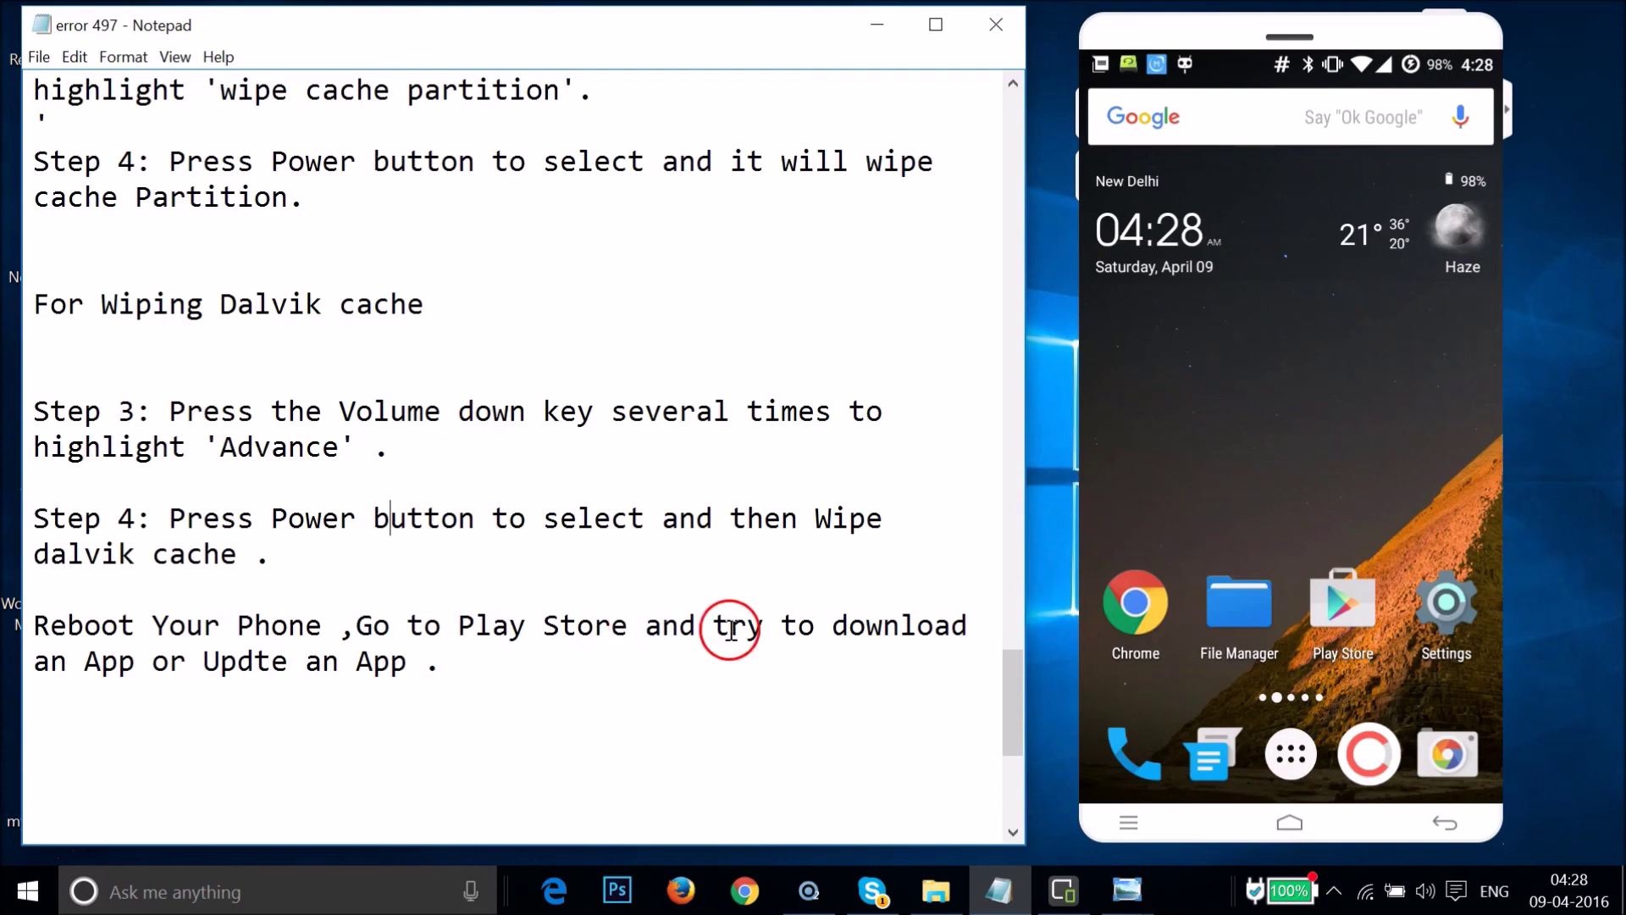
click(472, 637)
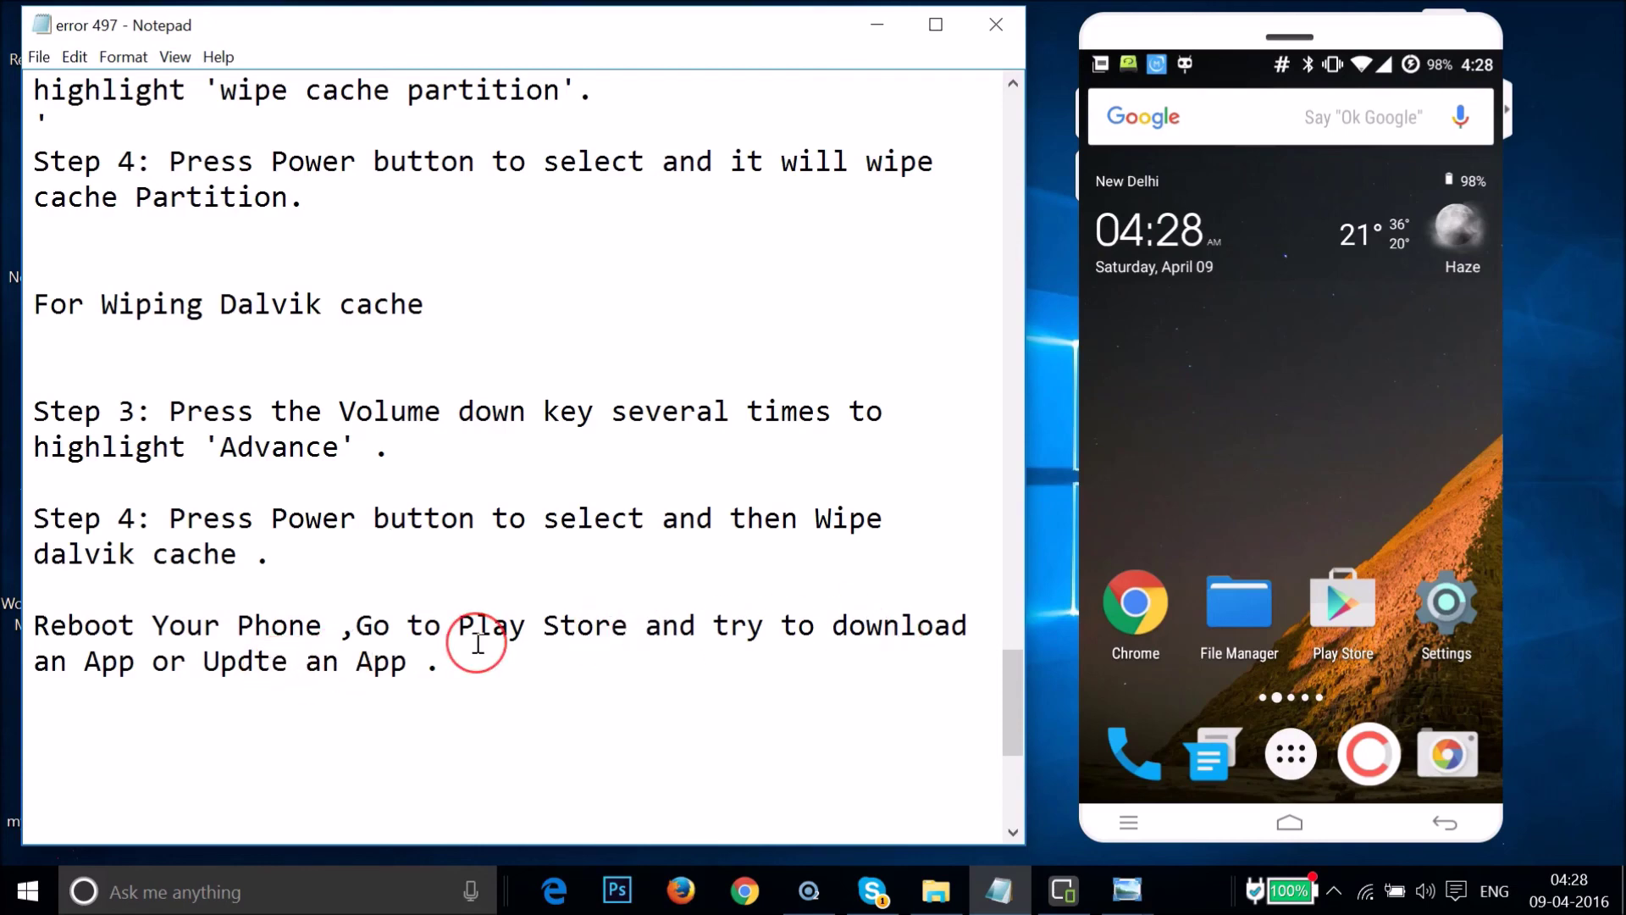
scroll(468, 383, down, 2)
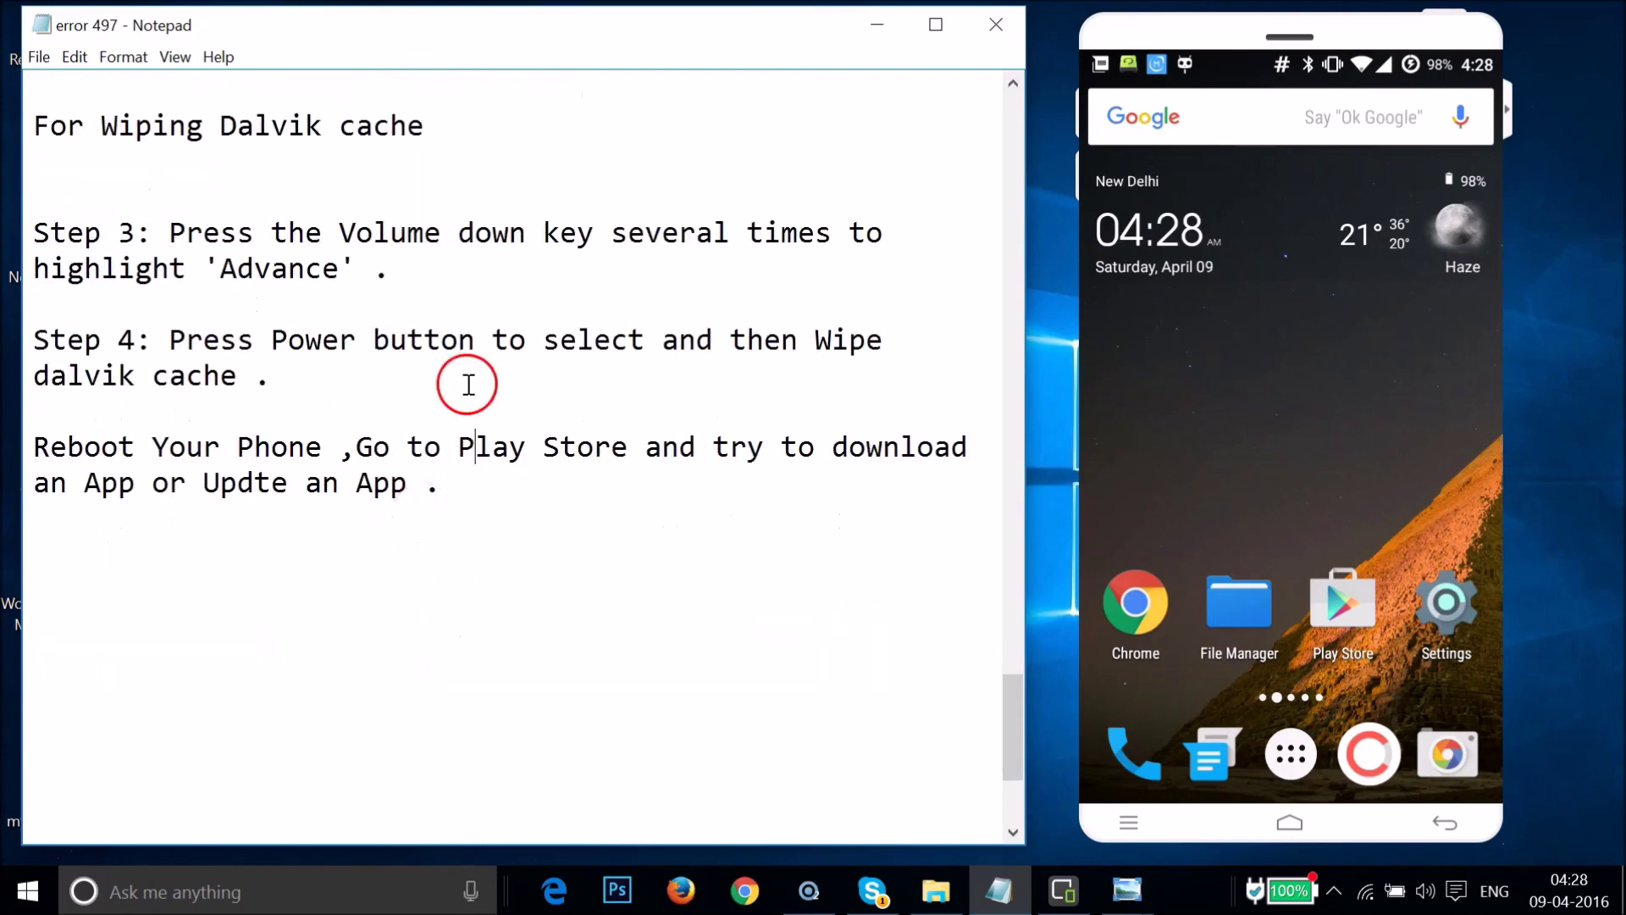
- Return to the beginning of the notes, at the error 497 heading and Method 1
scroll(468, 384, up, 10)
scroll(468, 384, up, 20)
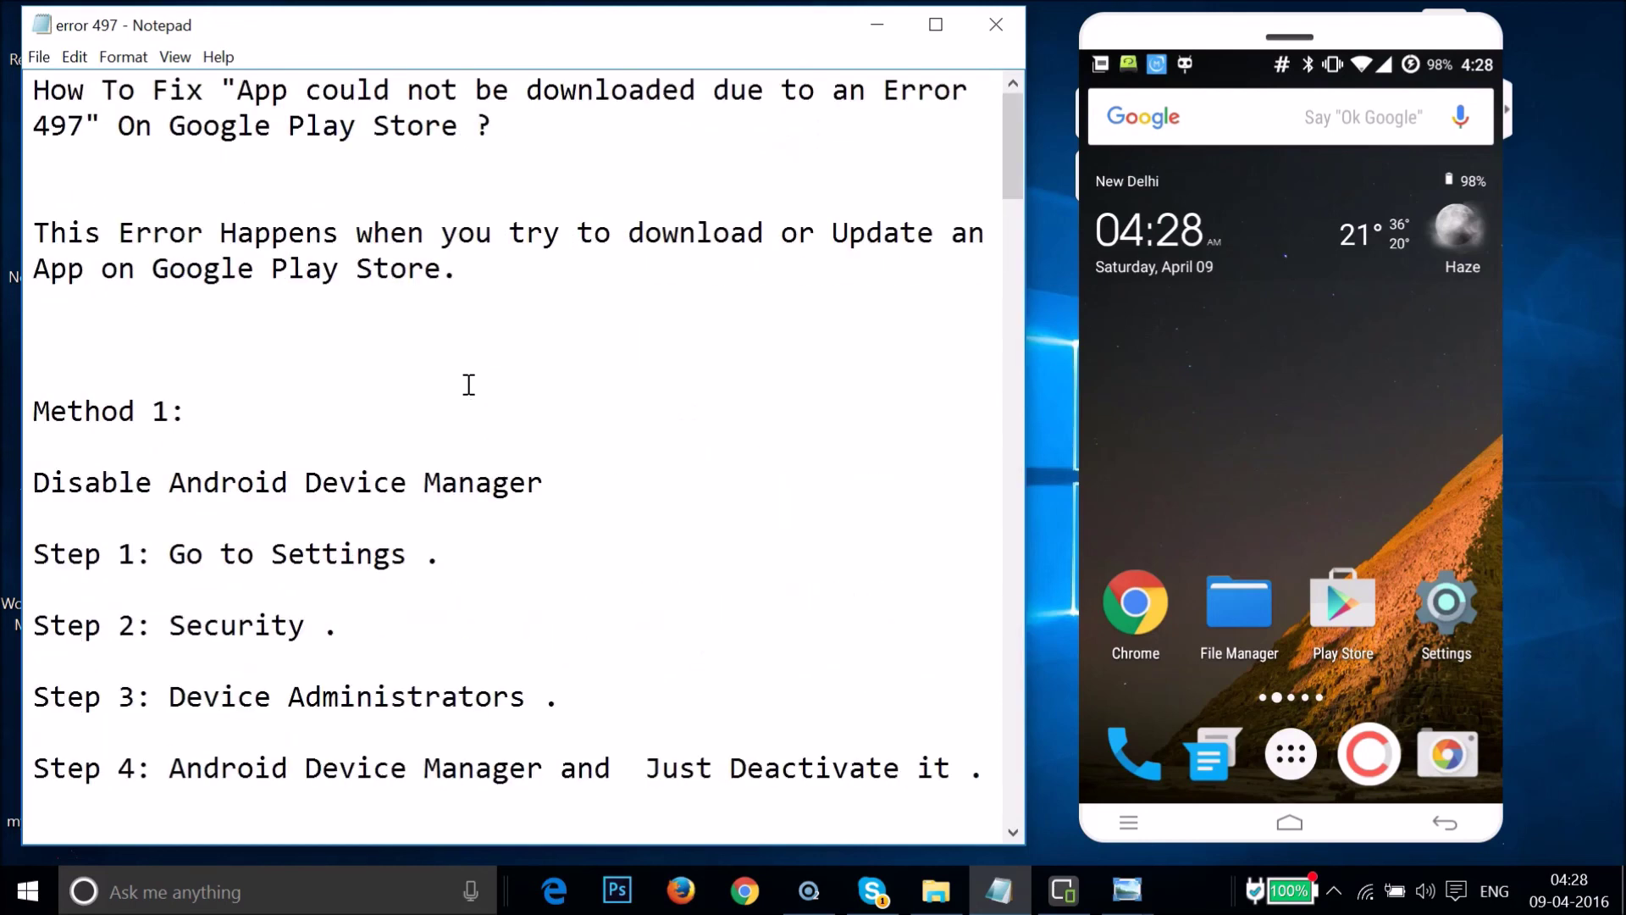
click(523, 305)
click(197, 156)
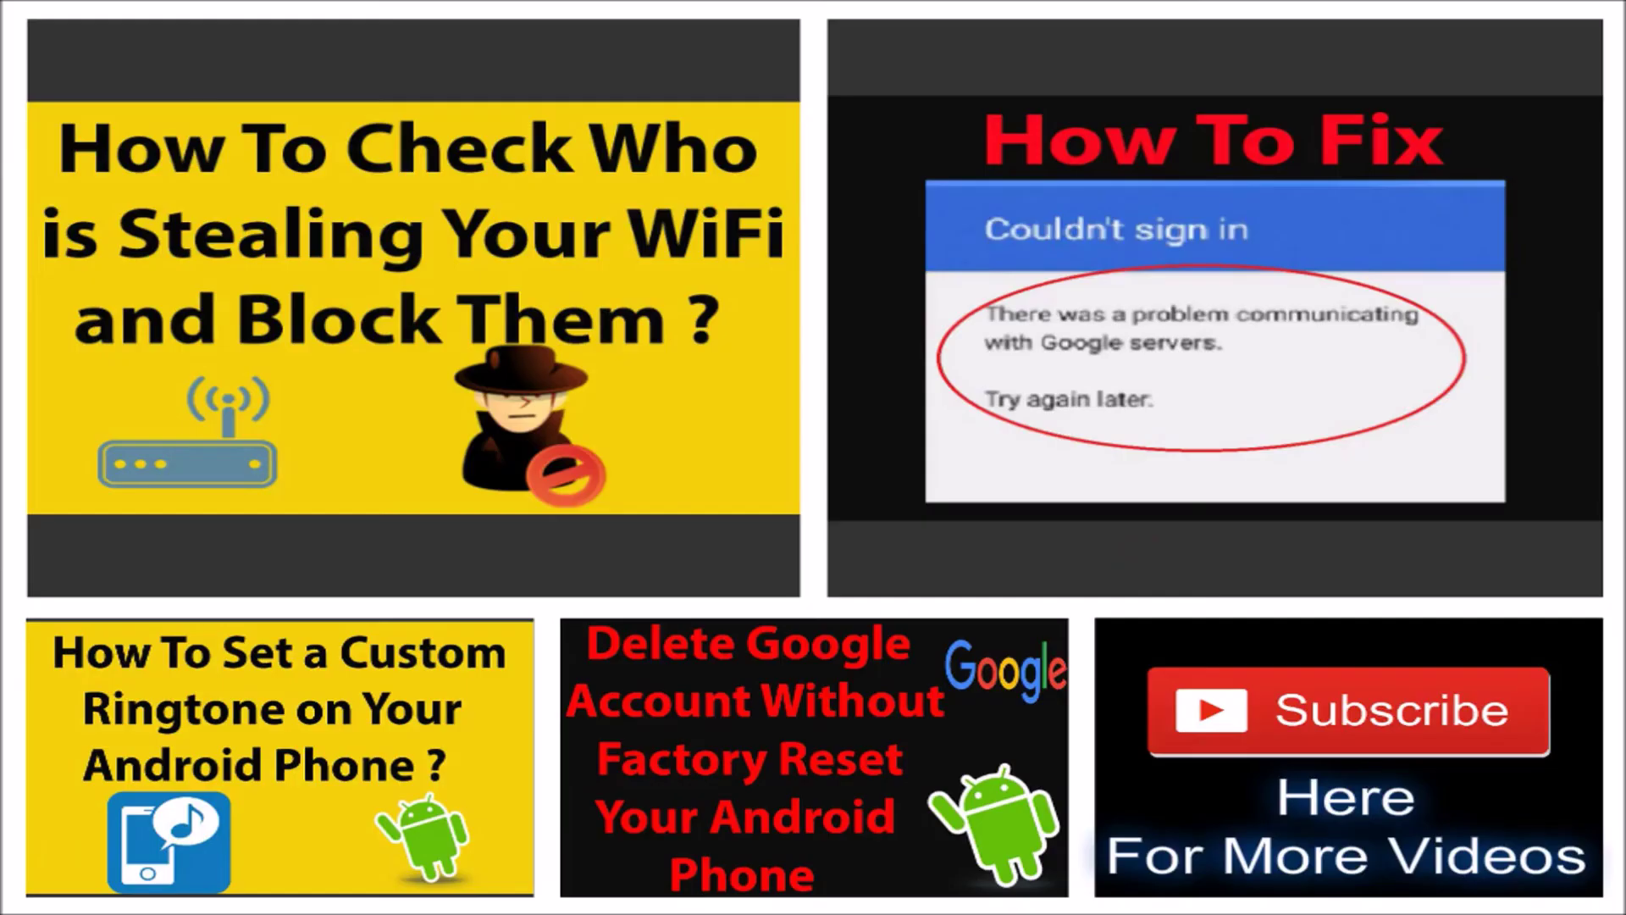